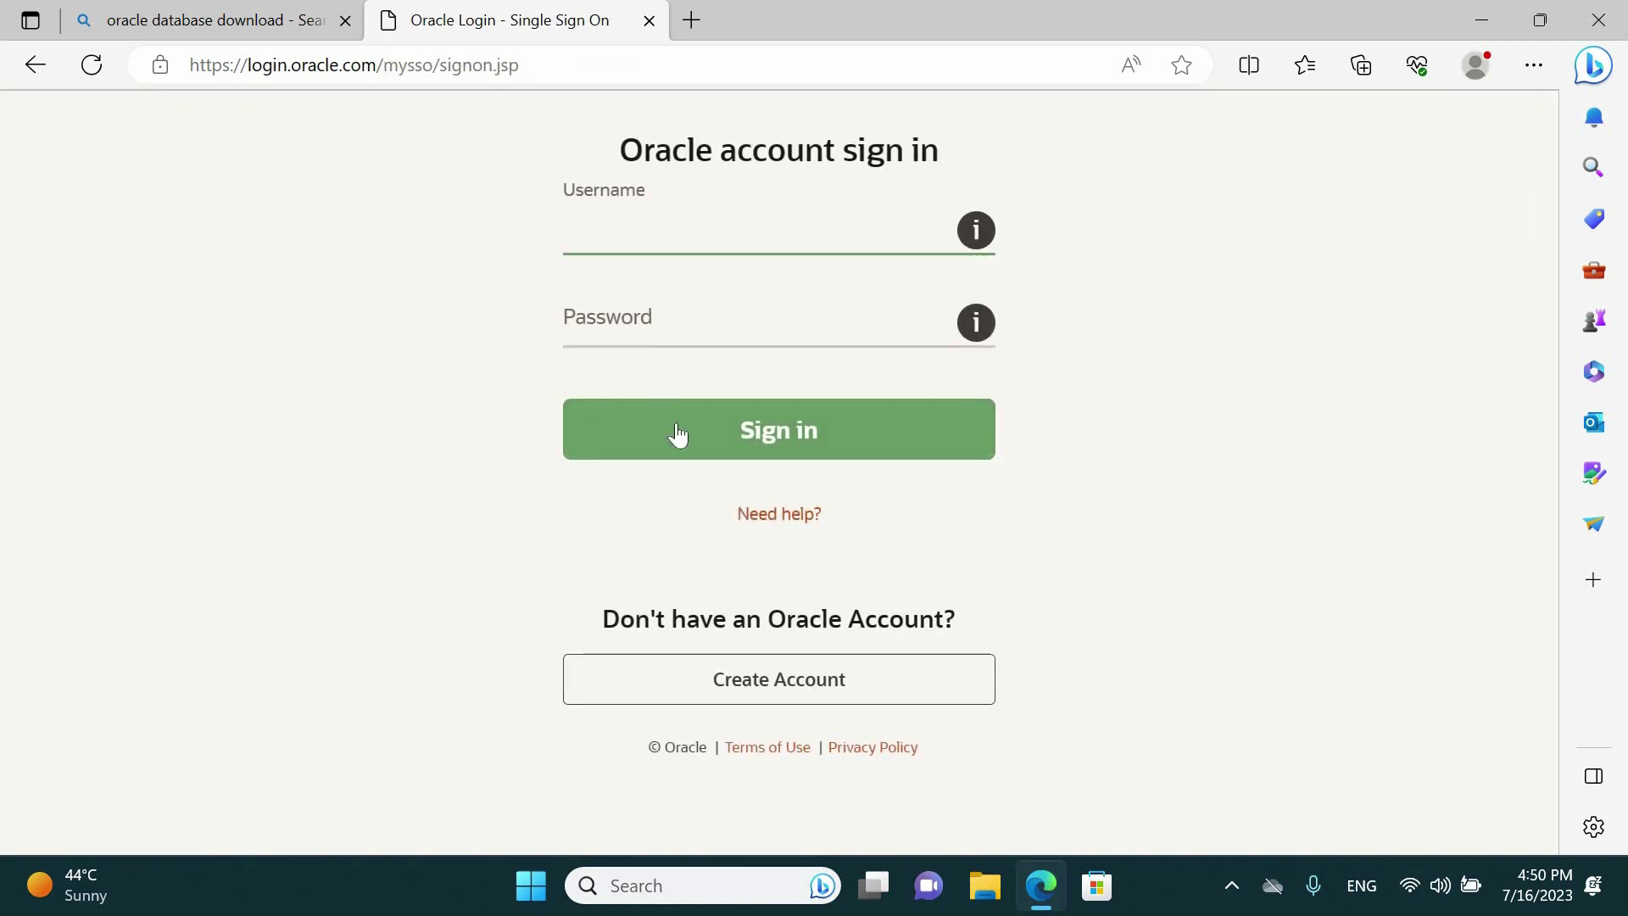
Open Oracle's Create Your Oracle Account form in a new third tab, then return to the sign-in page
{"action": "right_click", "coordinate": [727, 677]}
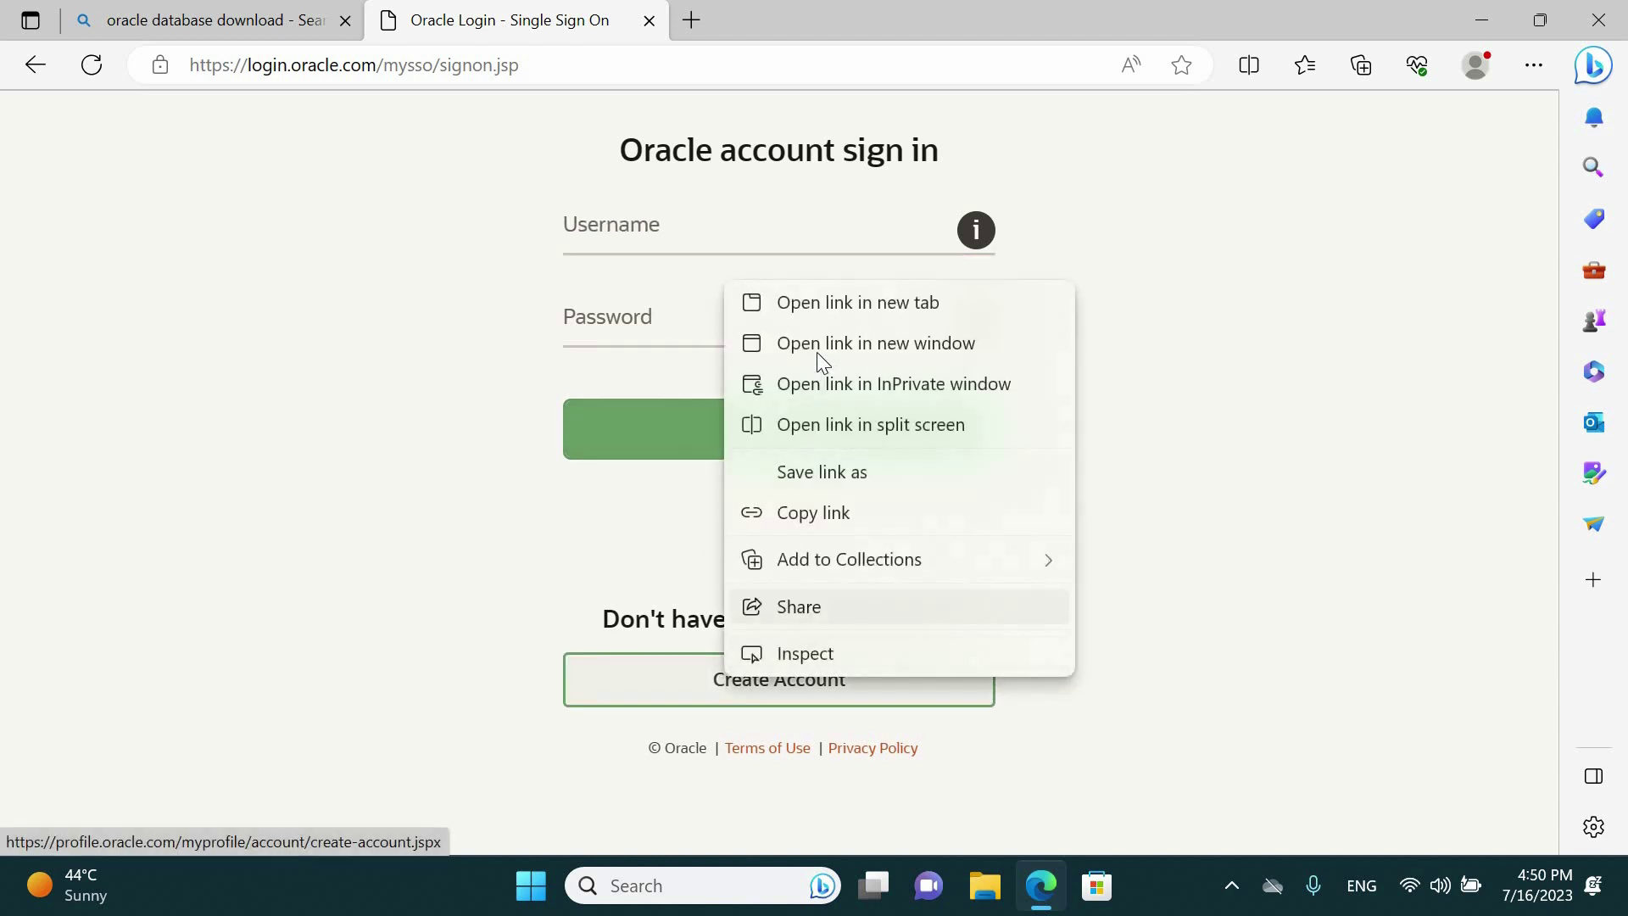
{"action": "left_click", "coordinate": [814, 305]}
{"action": "left_click", "coordinate": [806, 19]}
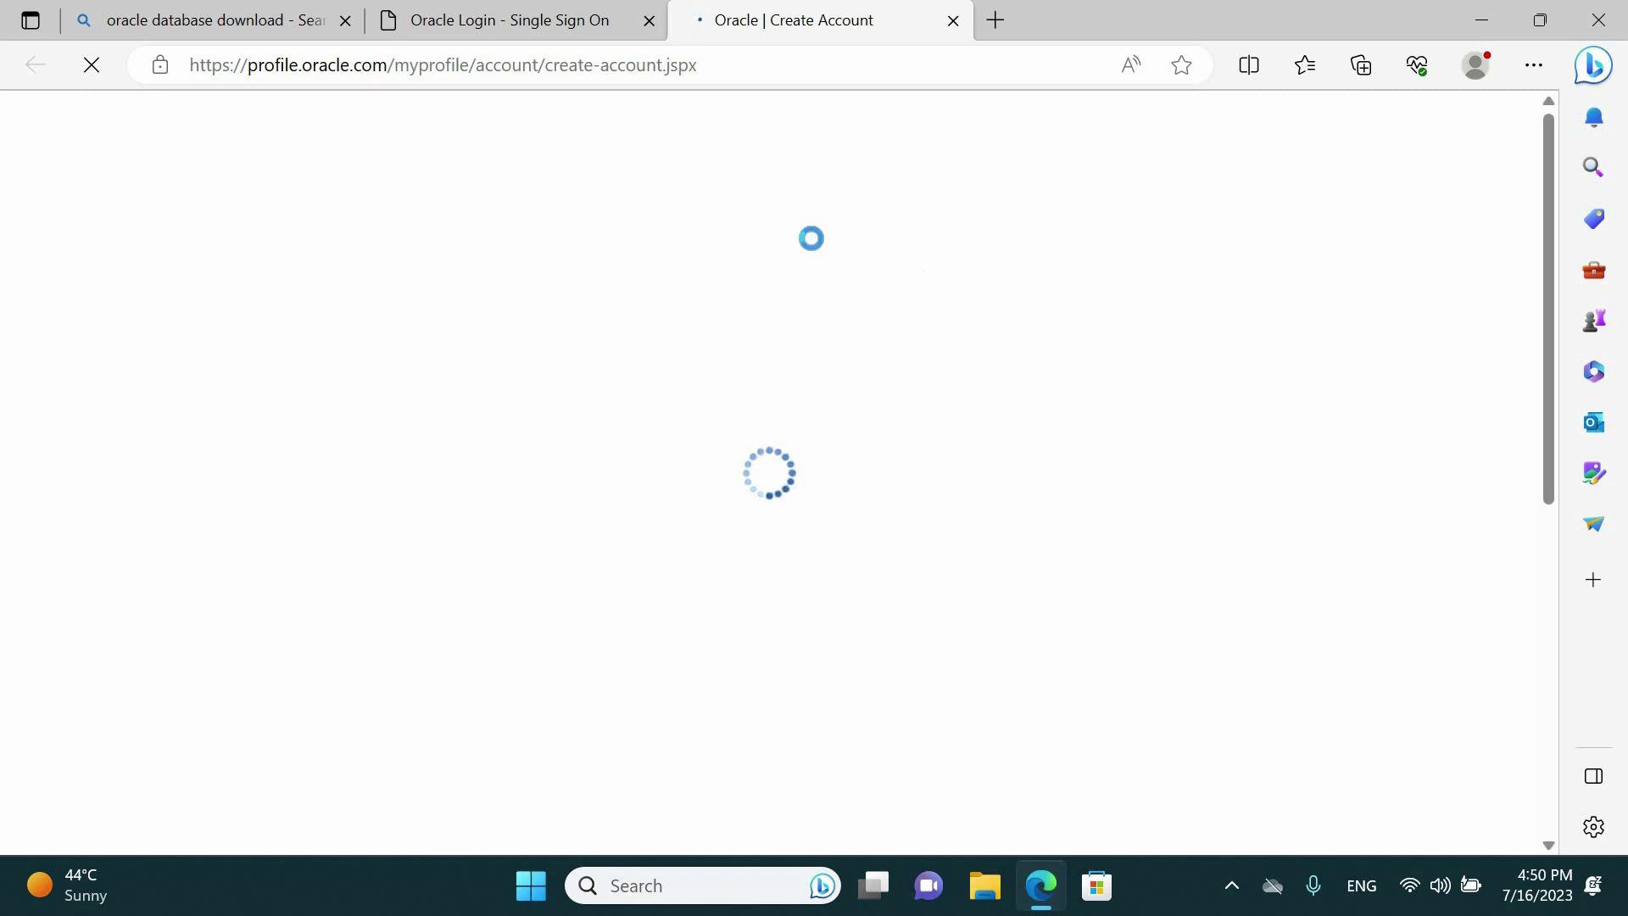
{"action": "left_click_drag", "start_coordinate": [1554, 174], "coordinate": [811, 110]}
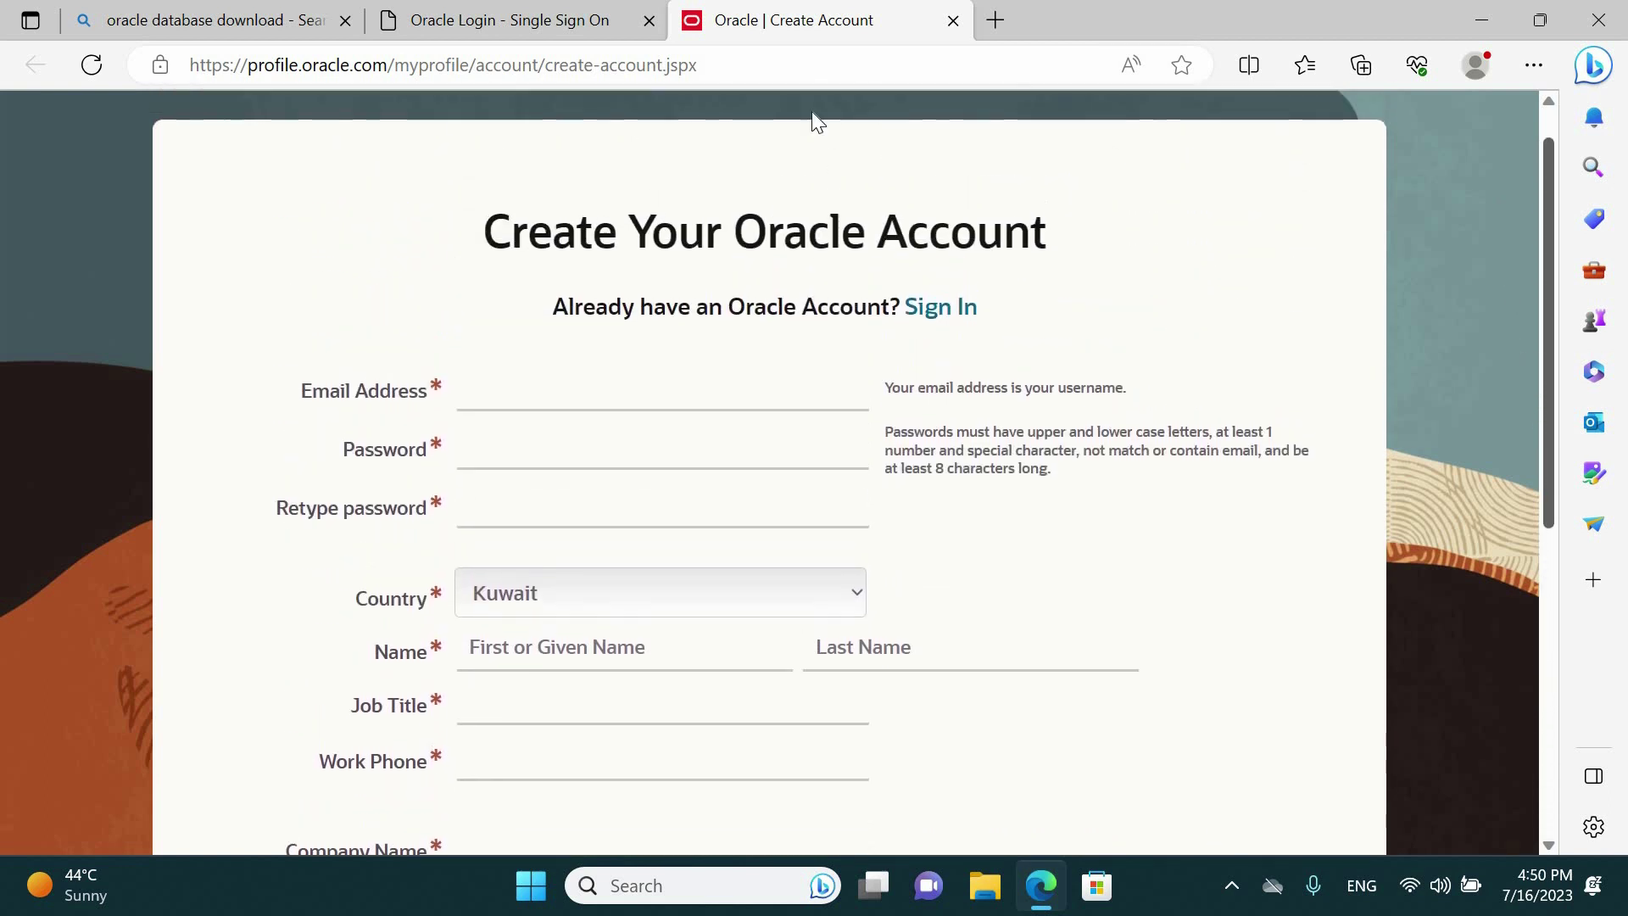
{"action": "left_click", "coordinate": [534, 18]}
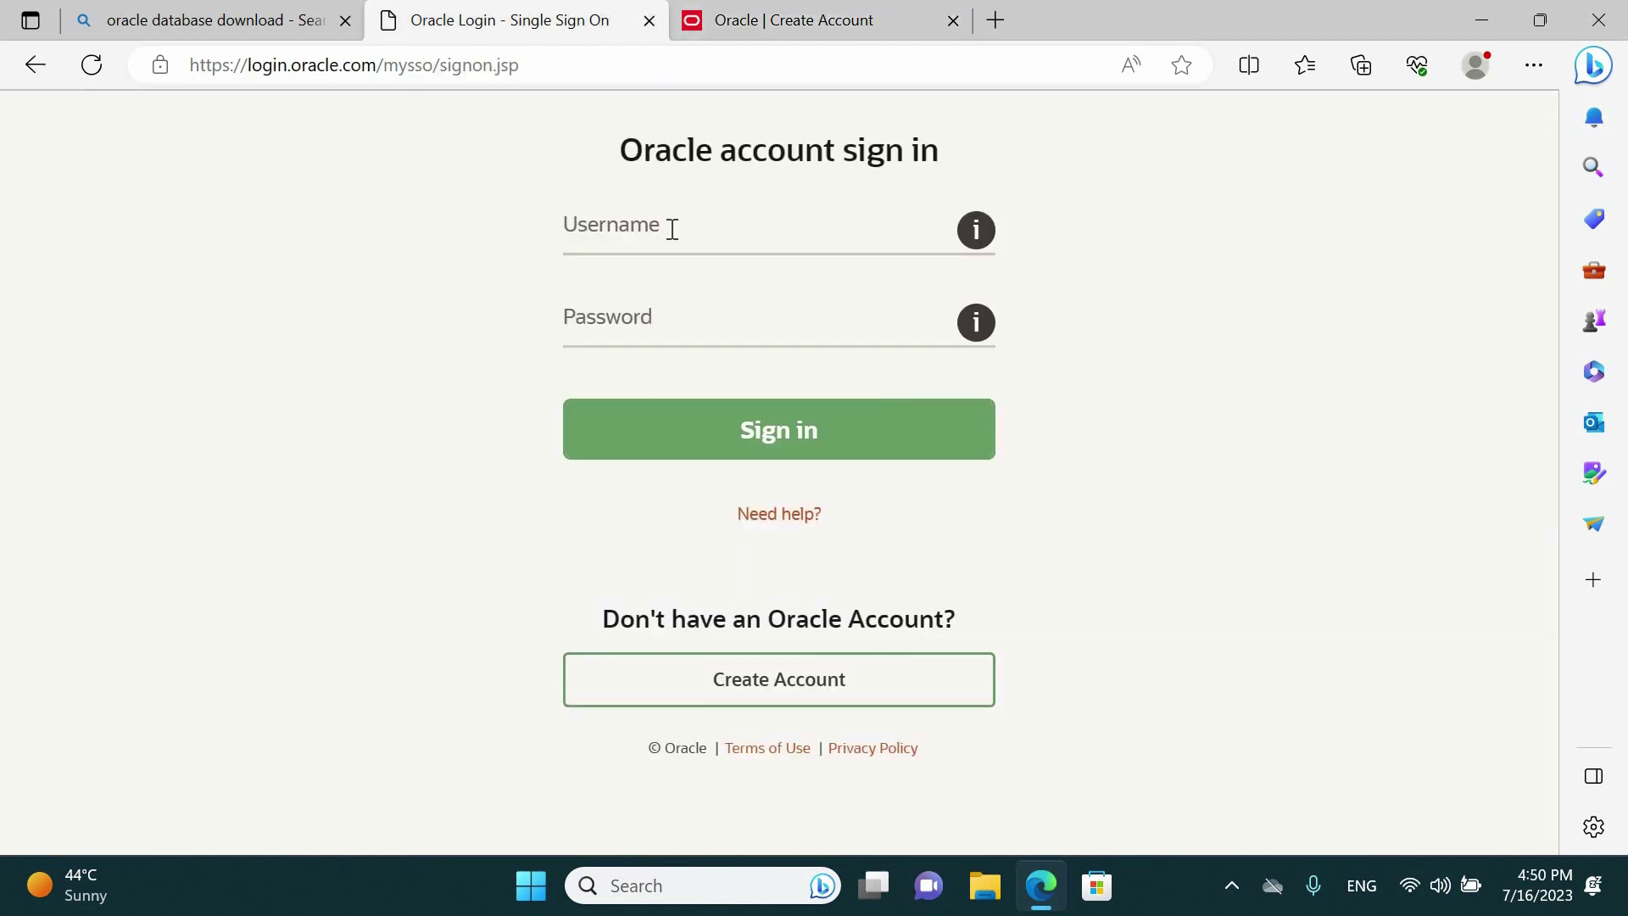
Sign in with the Oracle account username and password so WINDOWS.X64_193000_db_home.zip (2.9 GB) downloads
{"action": "left_click", "coordinate": [673, 229]}
{"action": "type", "text": "[blurred]"}
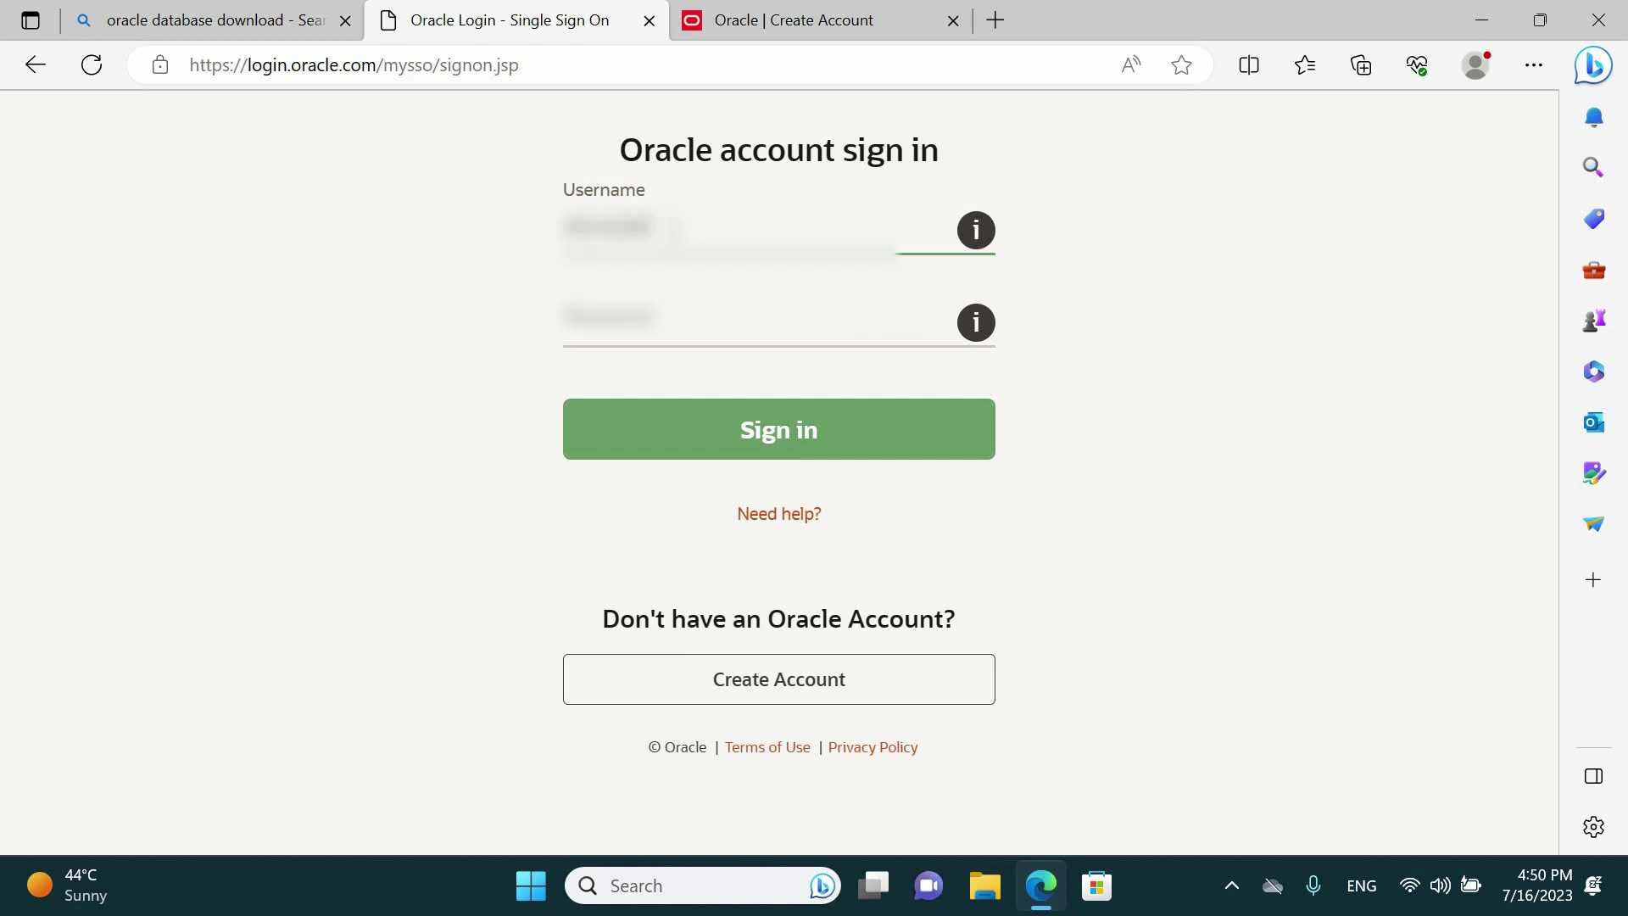
{"action": "type", "text": "[blurred][blurred]"}
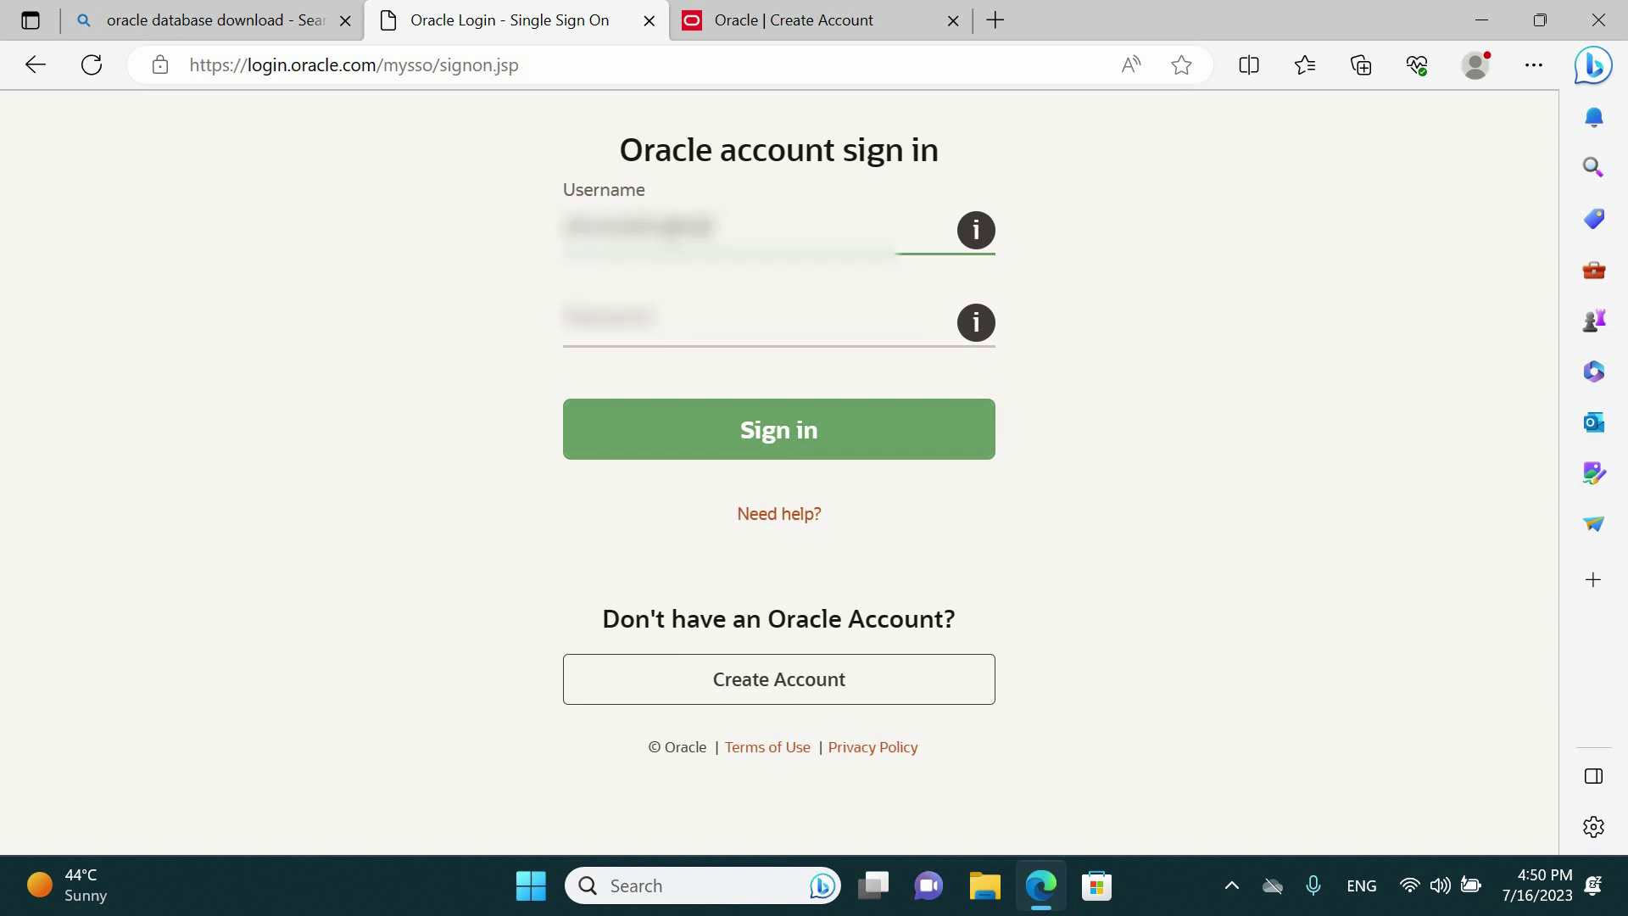
{"action": "type", "text": "[blurred]"}
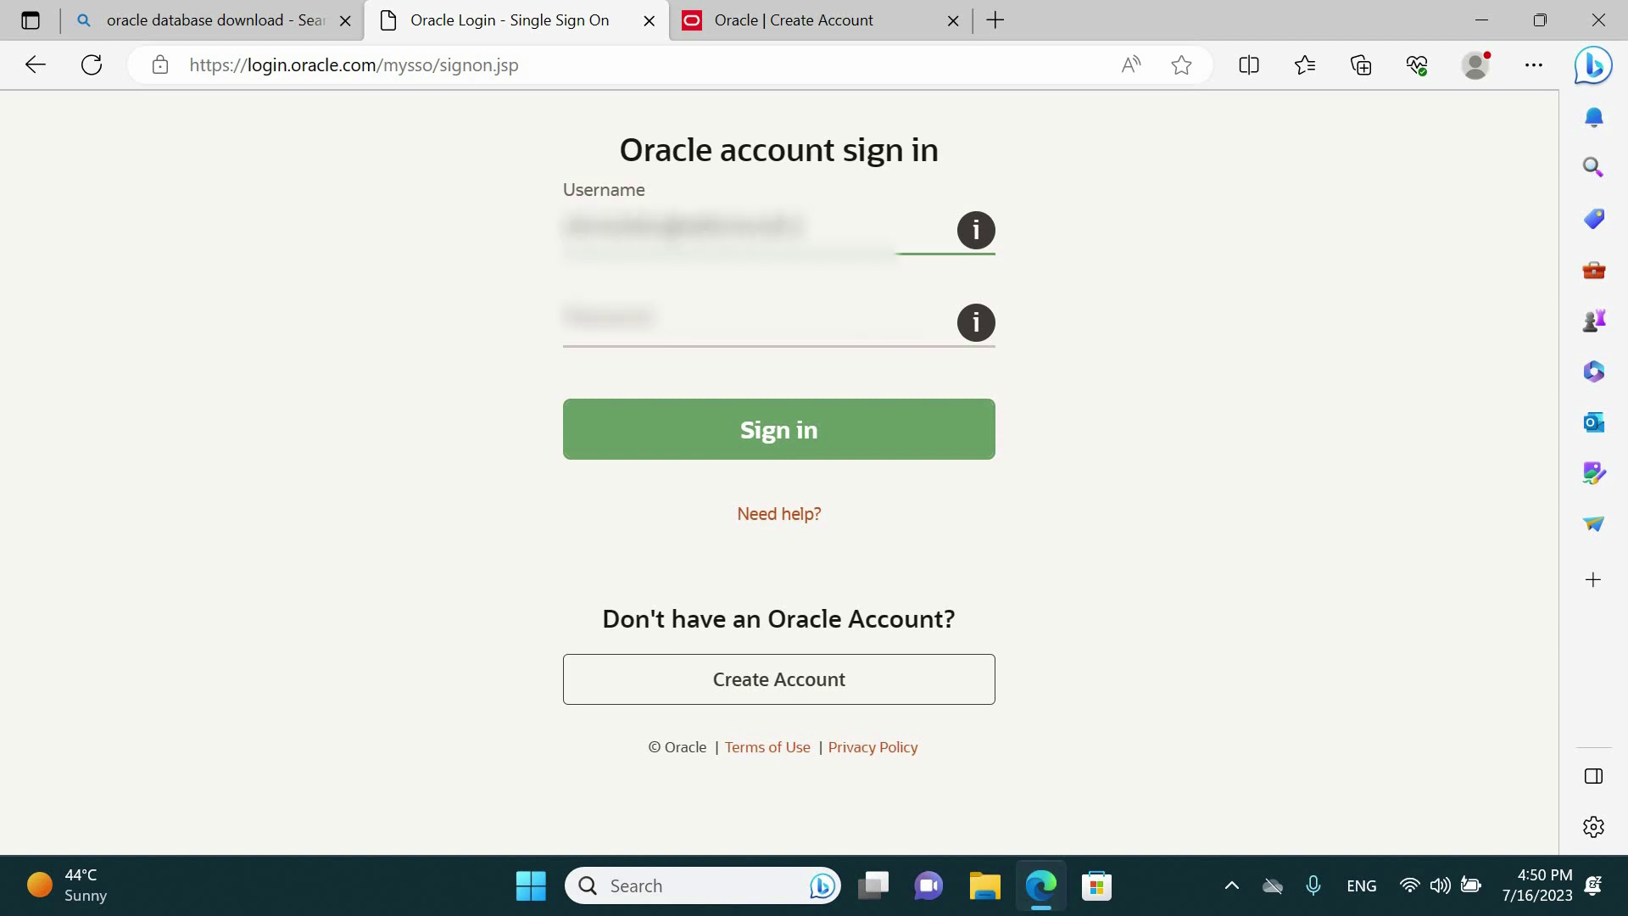
{"action": "key", "text": "Tab"}
{"action": "type", "text": "[blurred]"}
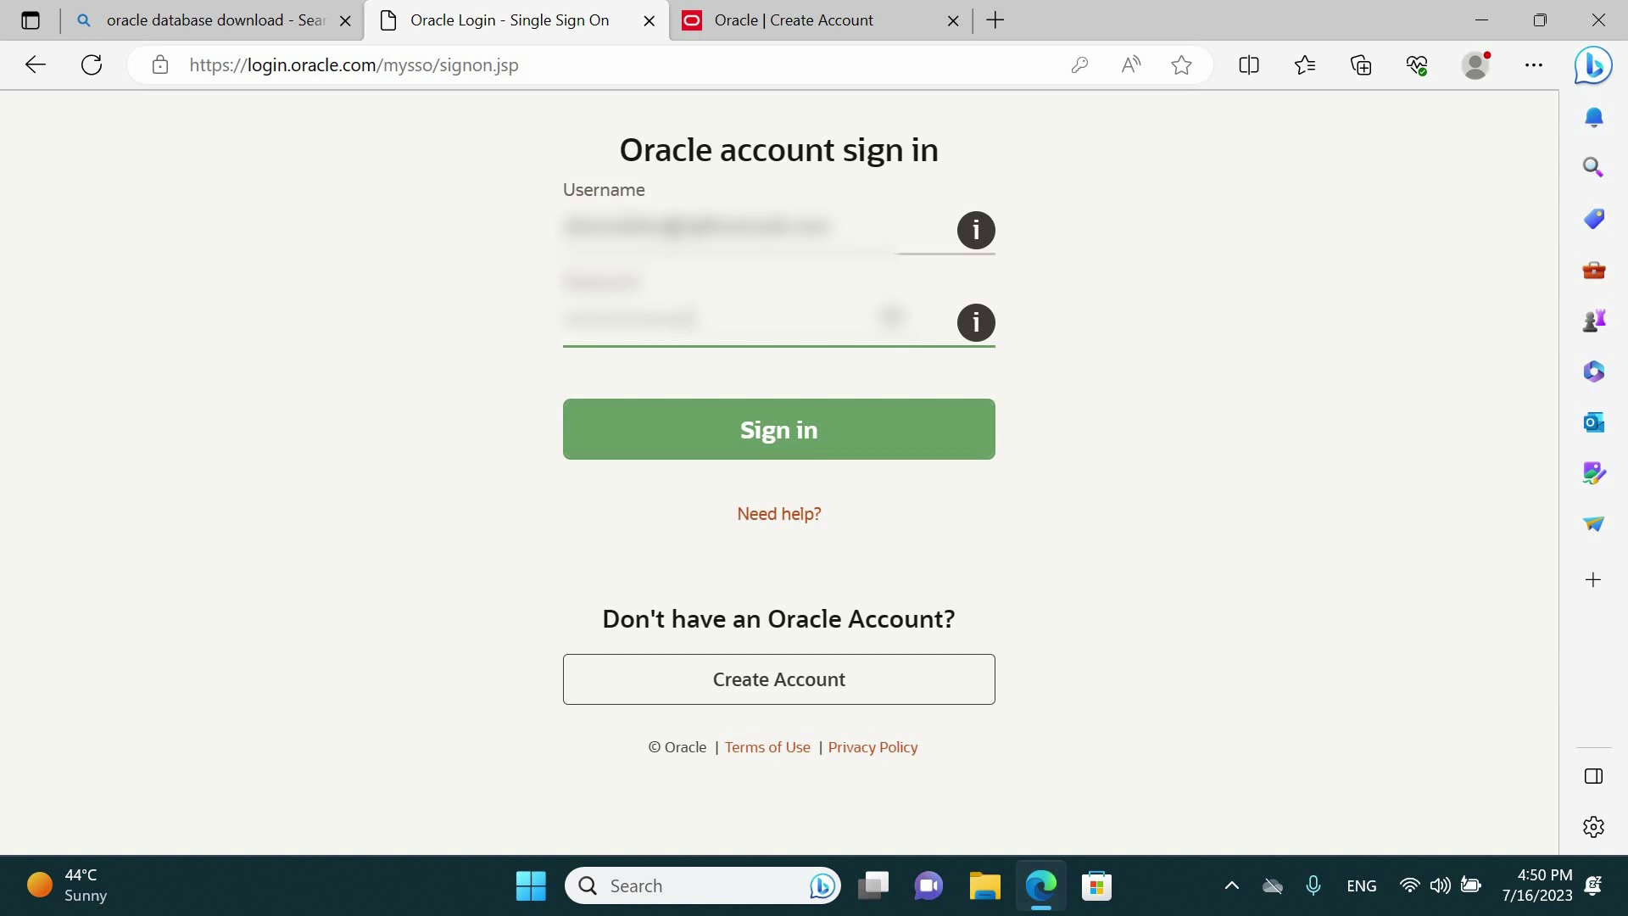
{"action": "left_click", "coordinate": [693, 429]}
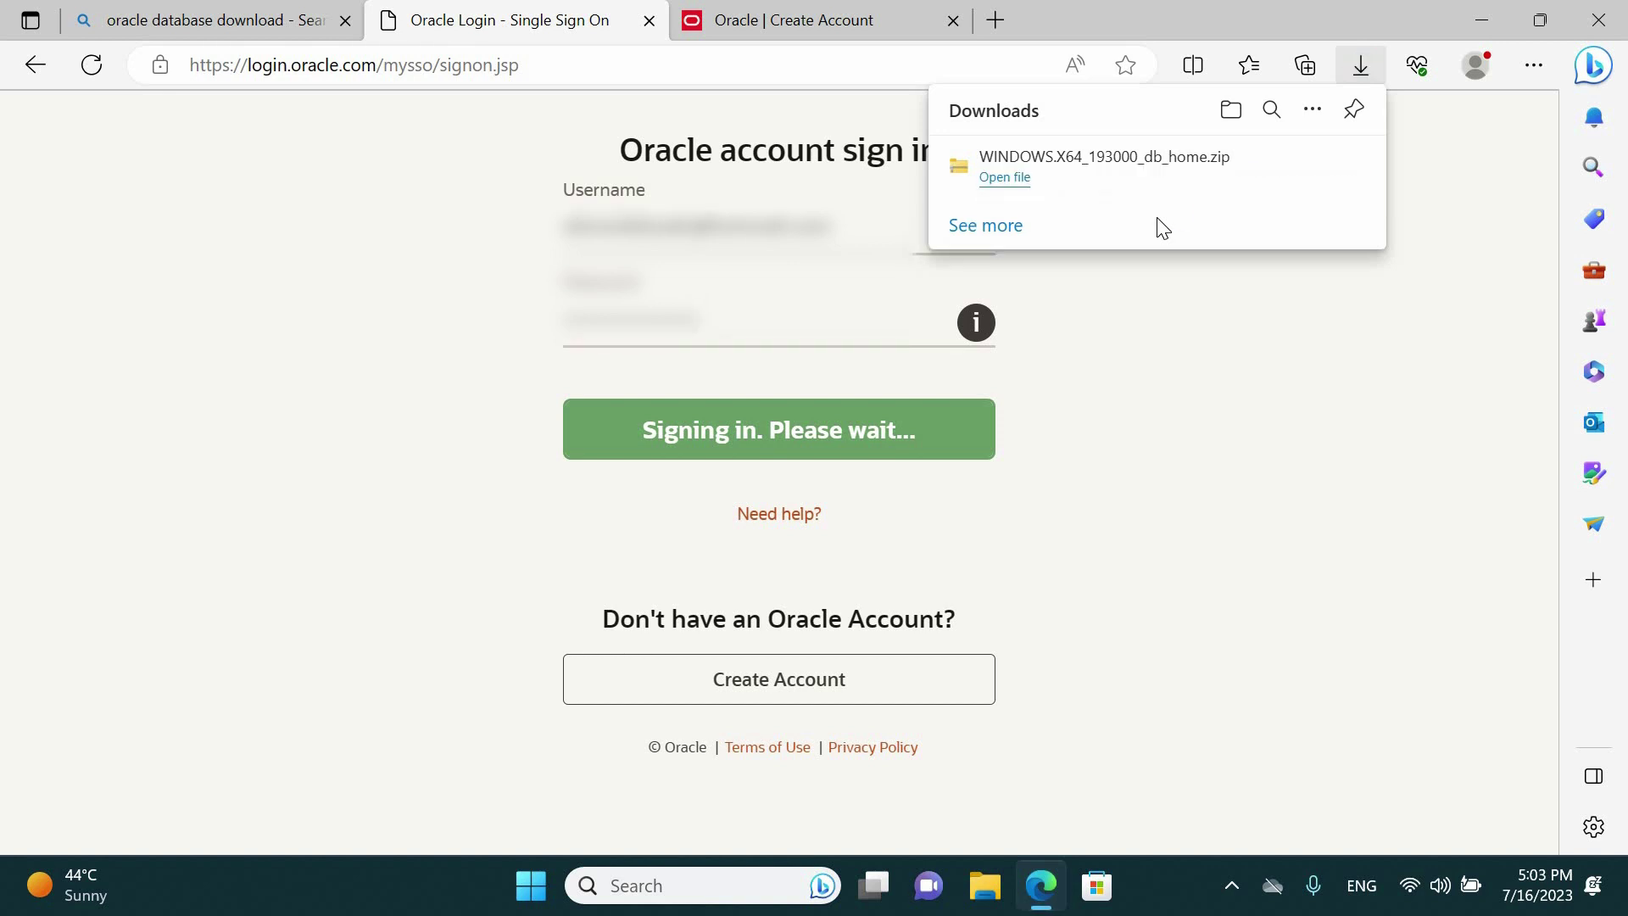
Open the downloaded WINDOWS.X64_193000_db_home zip, browse its 75 items, and return to Downloads
{"action": "left_click", "coordinate": [1017, 194]}
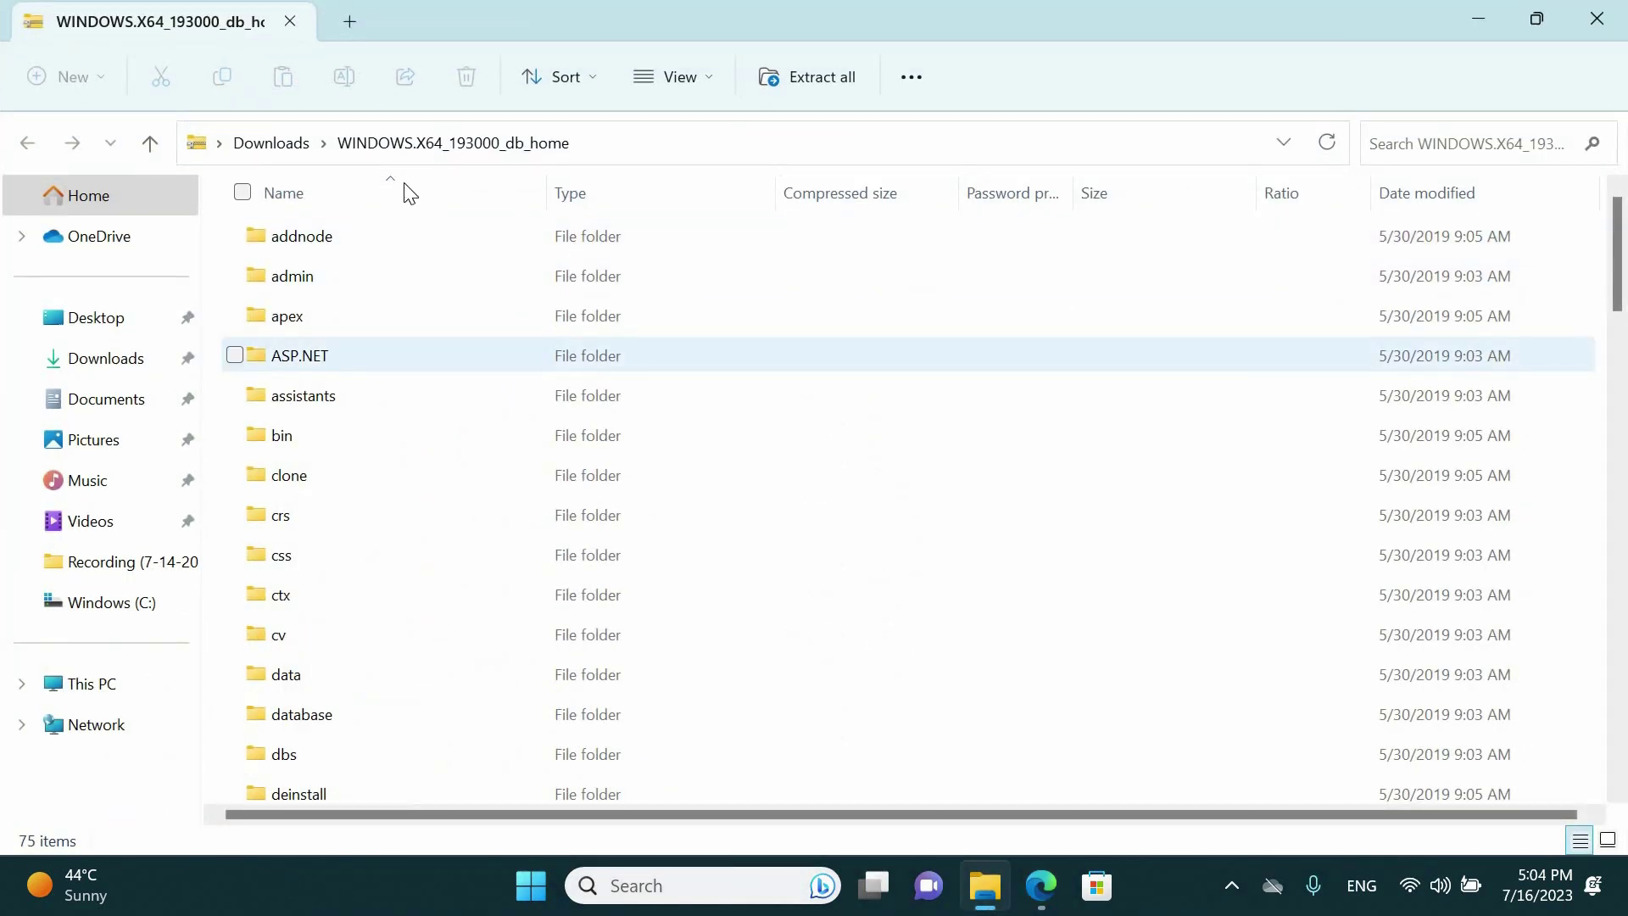
{"action": "left_click", "coordinate": [273, 144]}
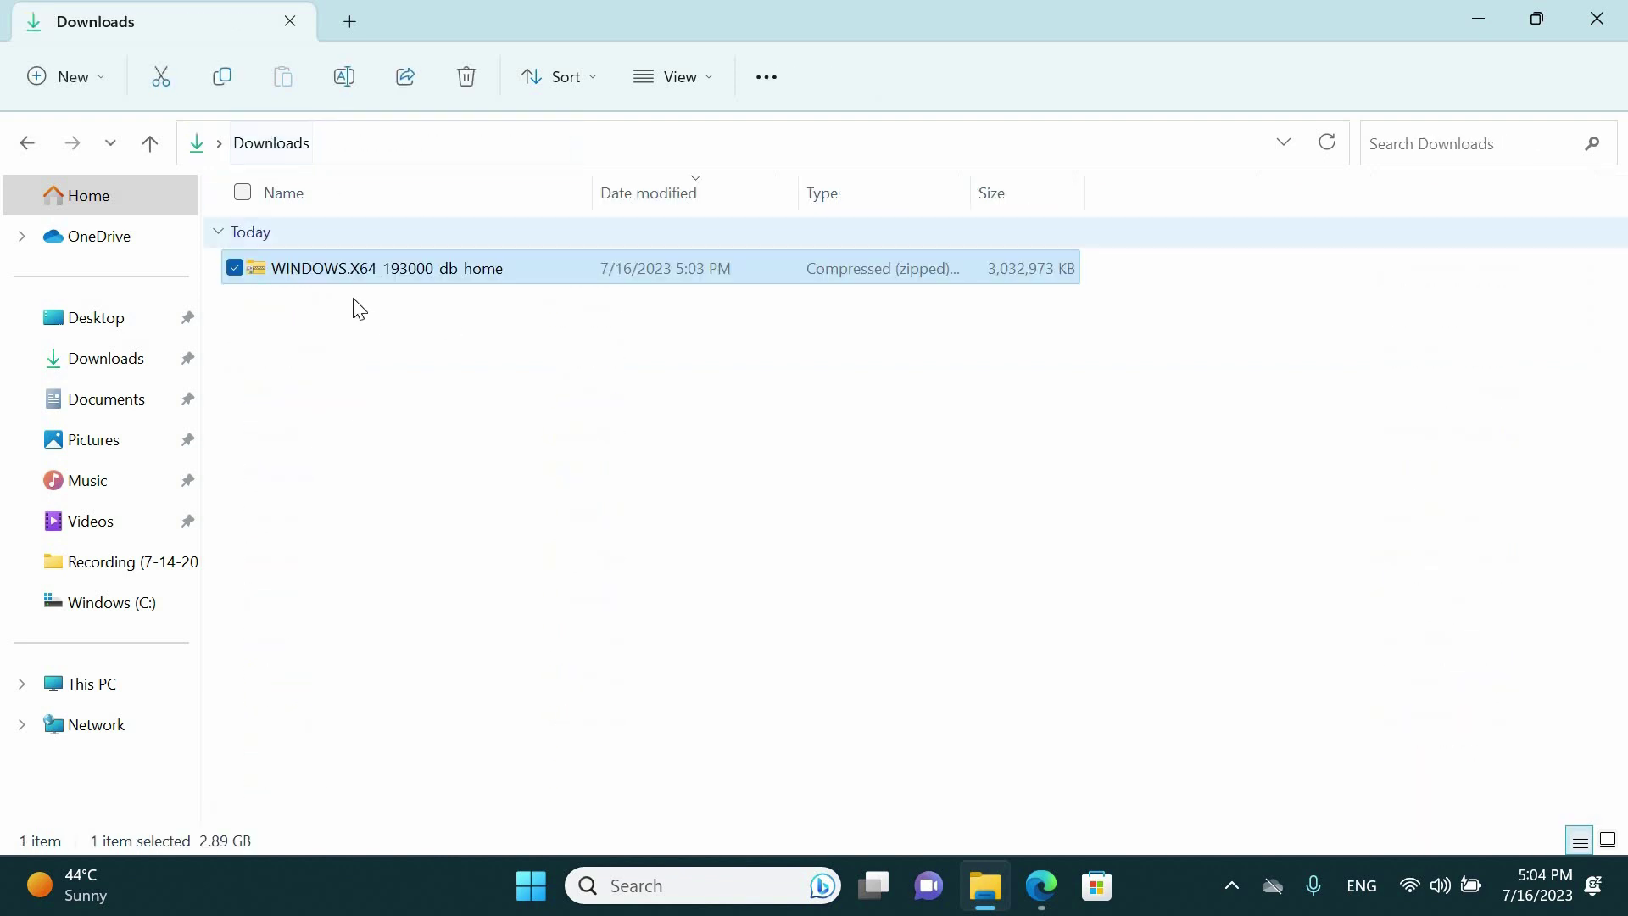
{"action": "double_click", "coordinate": [403, 280]}
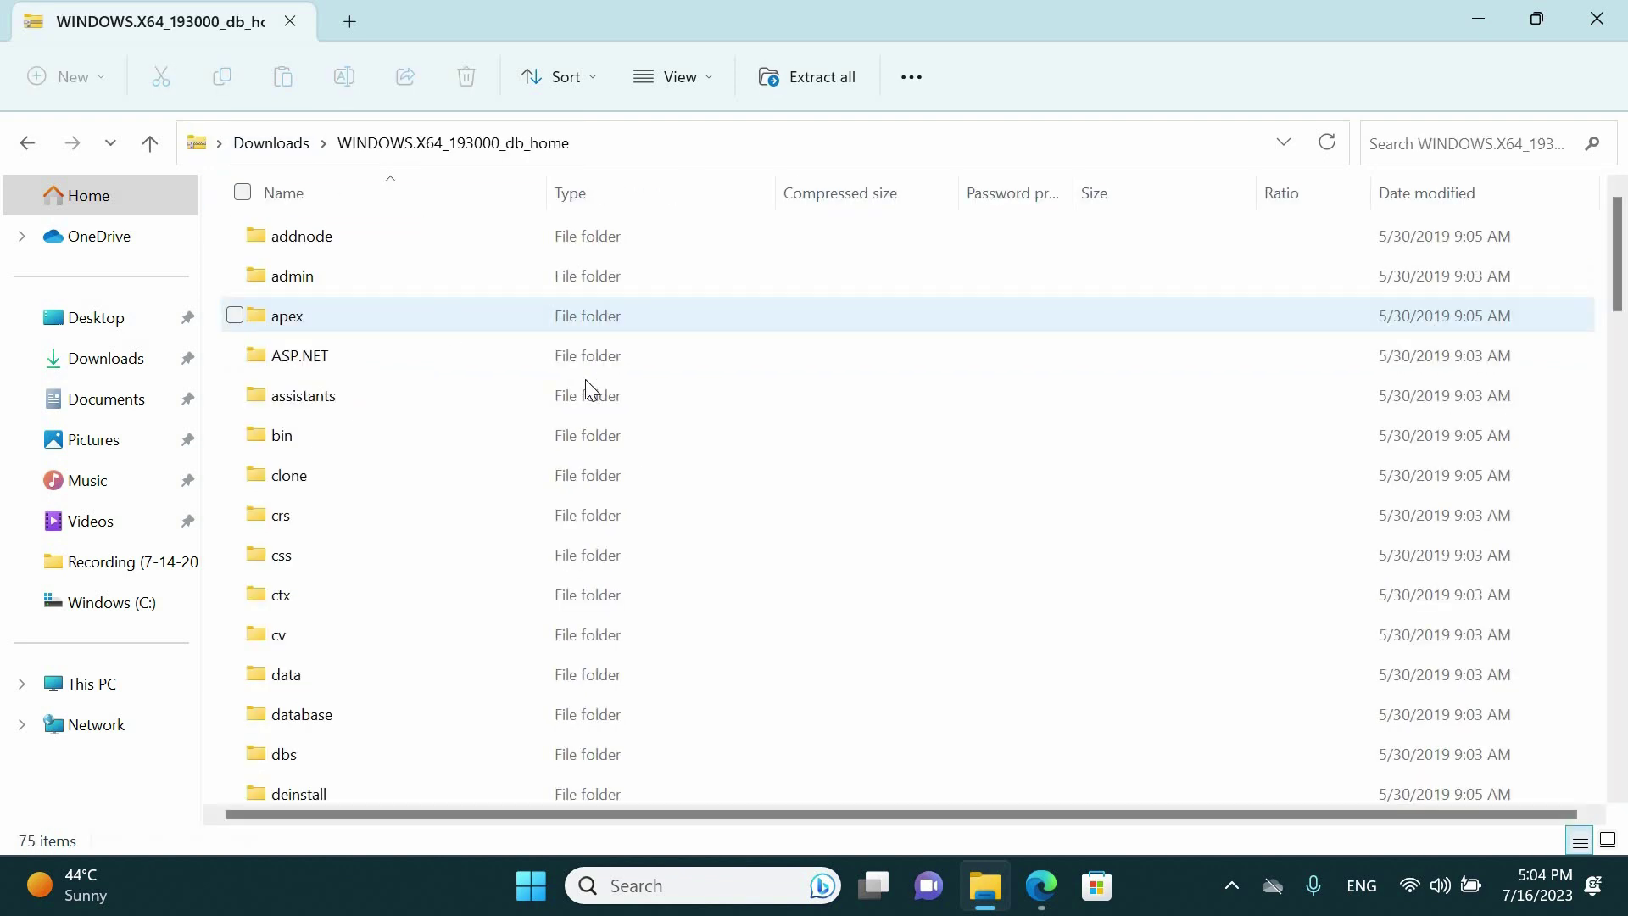
{"action": "left_click", "coordinate": [150, 142]}
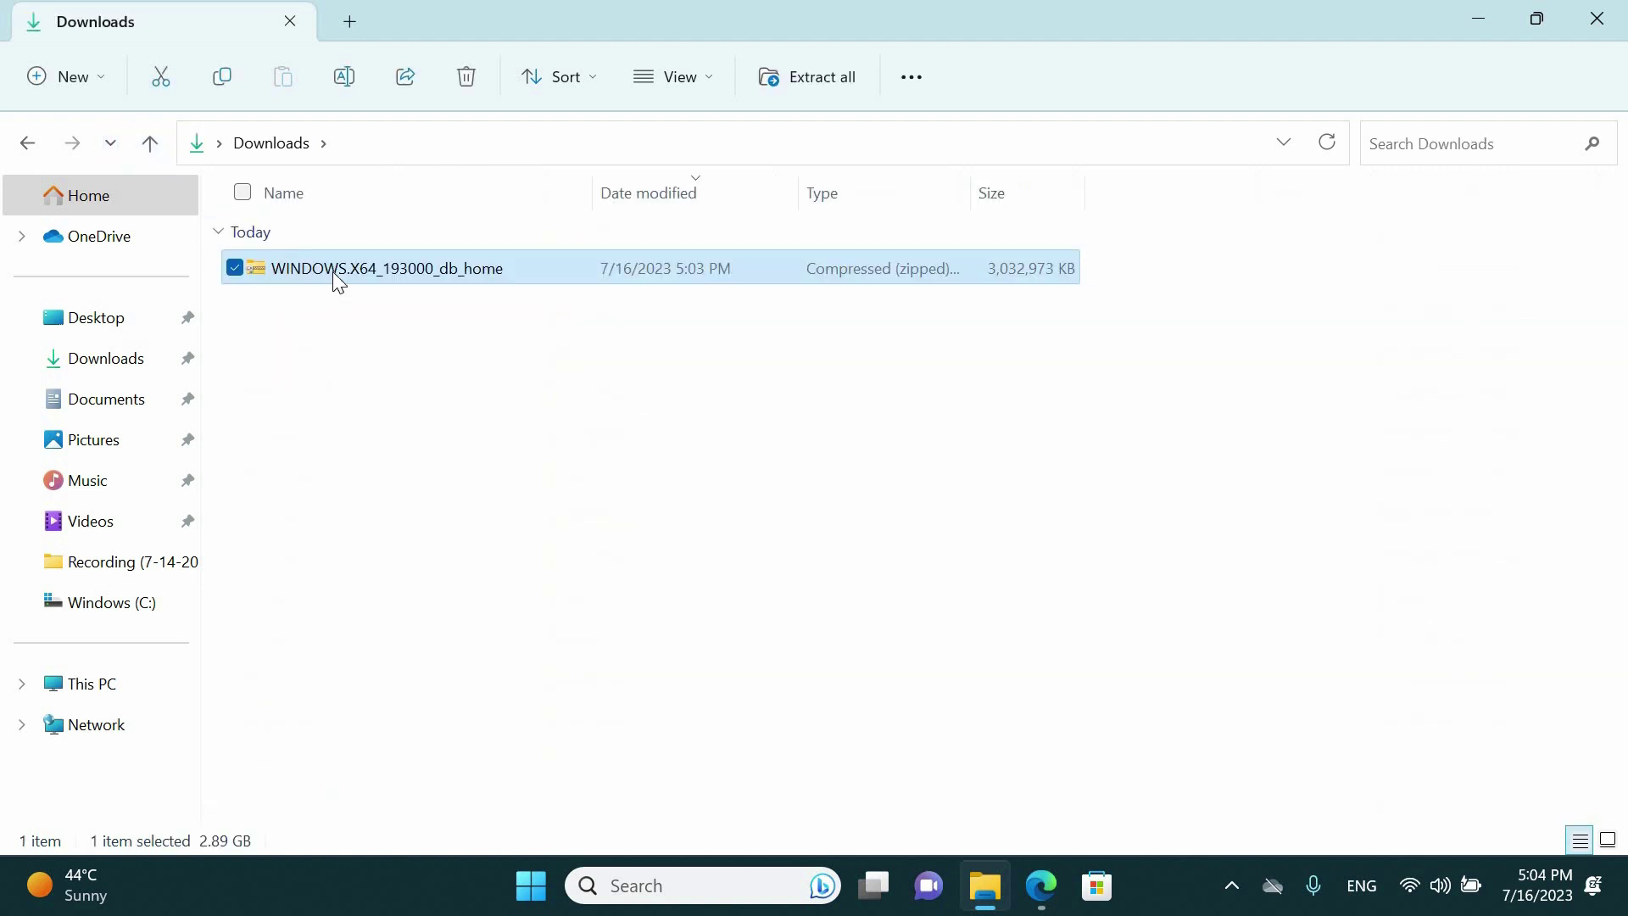
{"action": "right_click", "coordinate": [332, 276]}
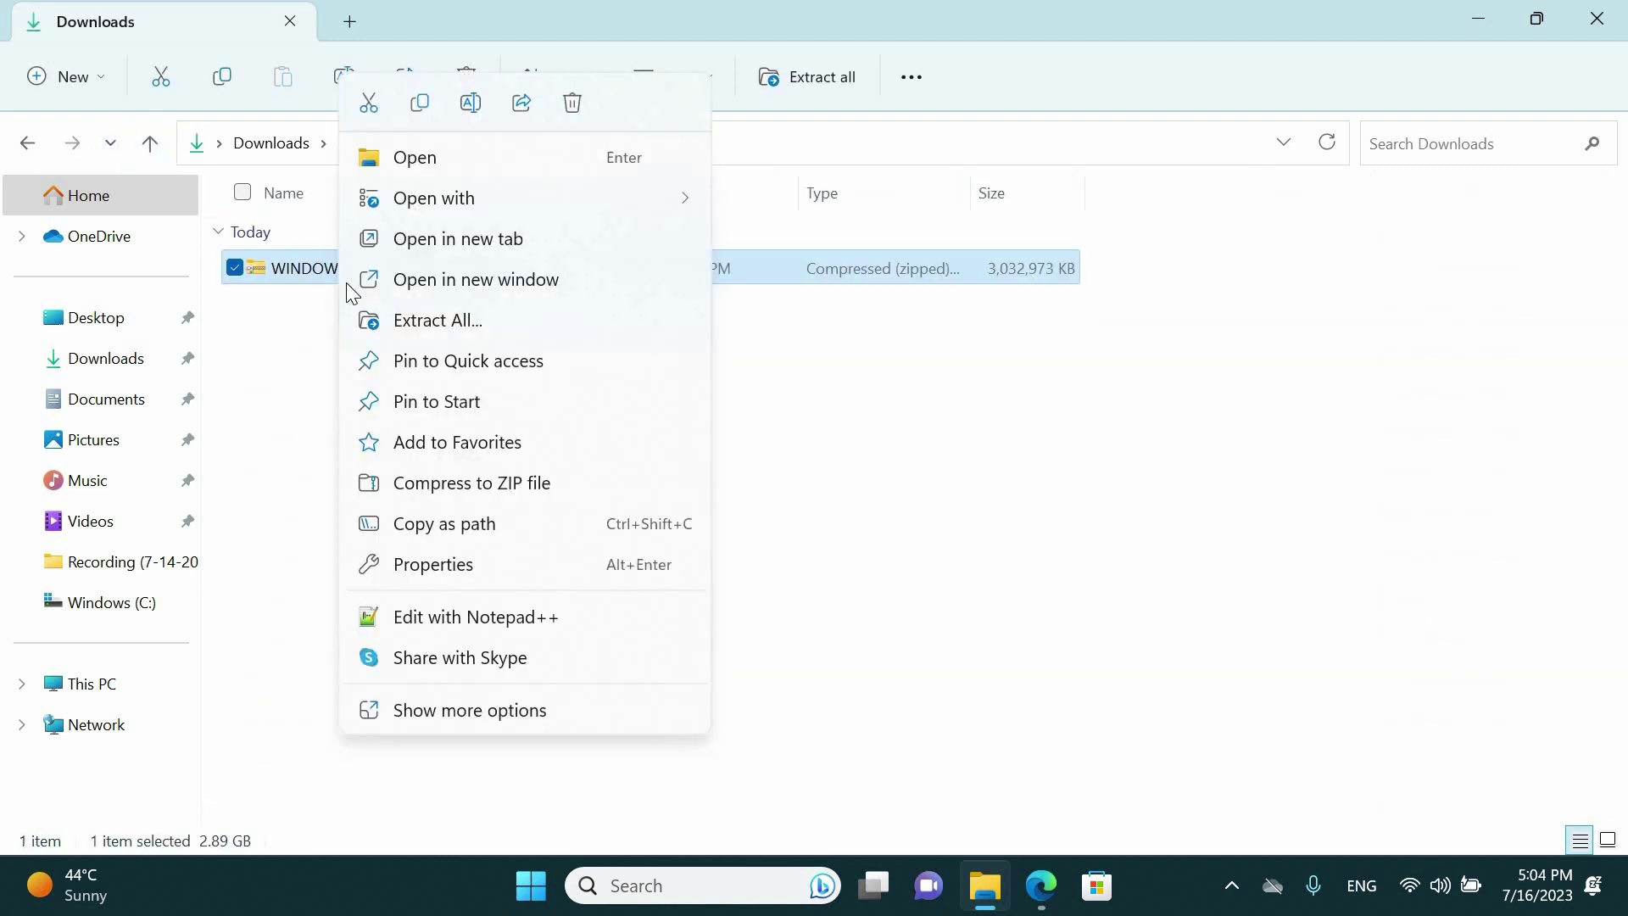
Extract the zip into the default WINDOWS.X64_193000_db_home folder in Downloads
{"action": "left_click", "coordinate": [428, 330]}
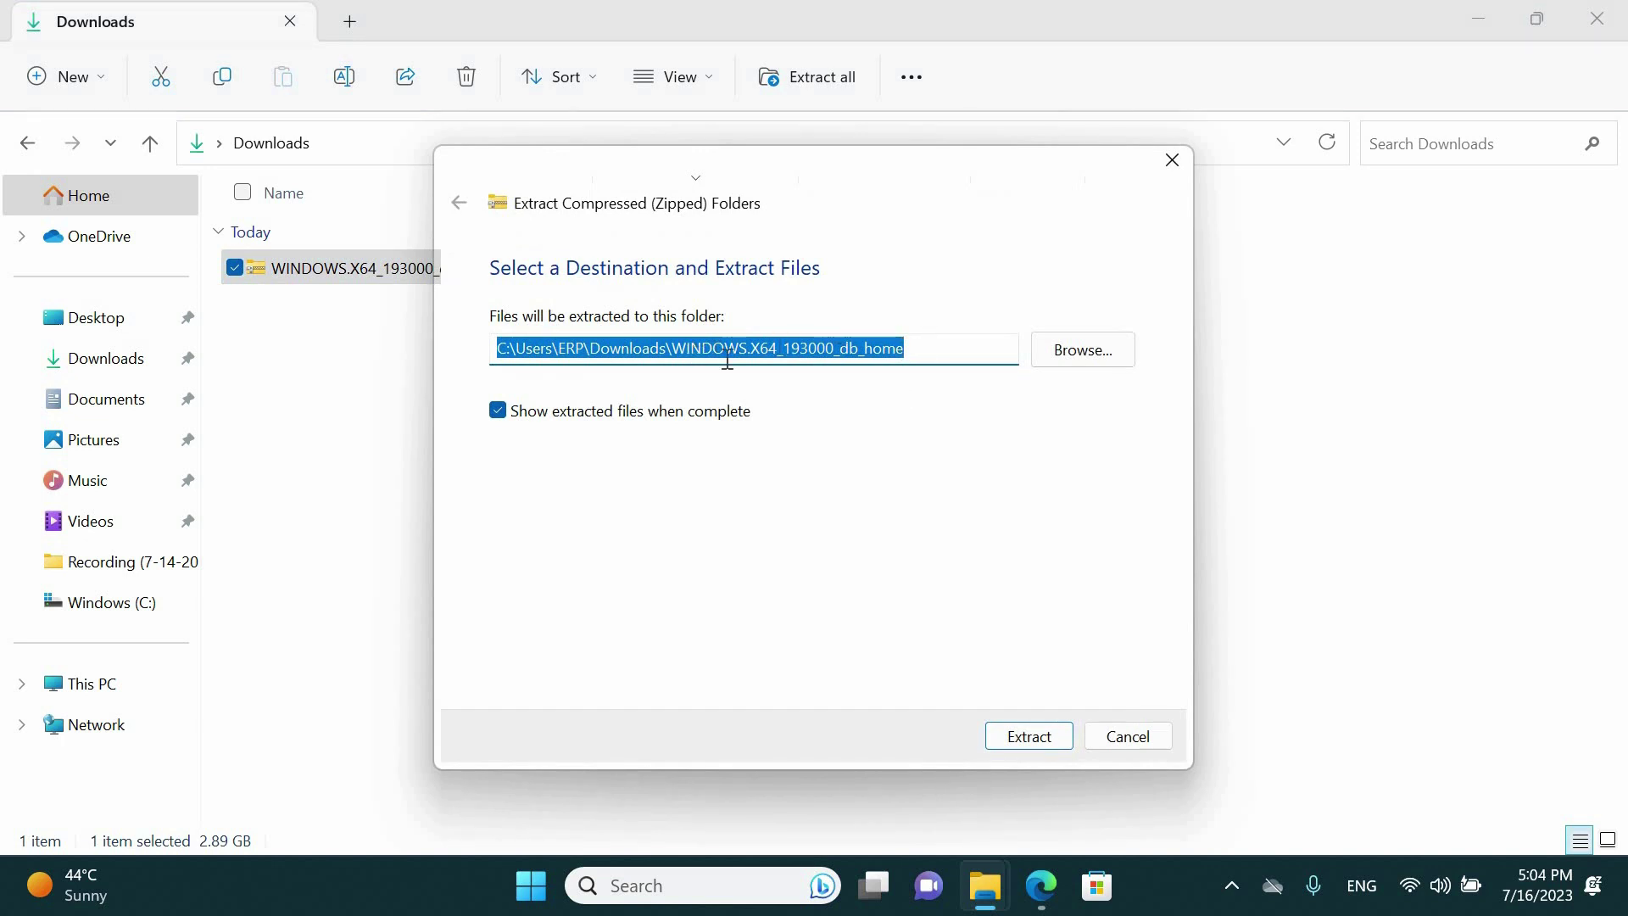
{"action": "left_click", "coordinate": [923, 356]}
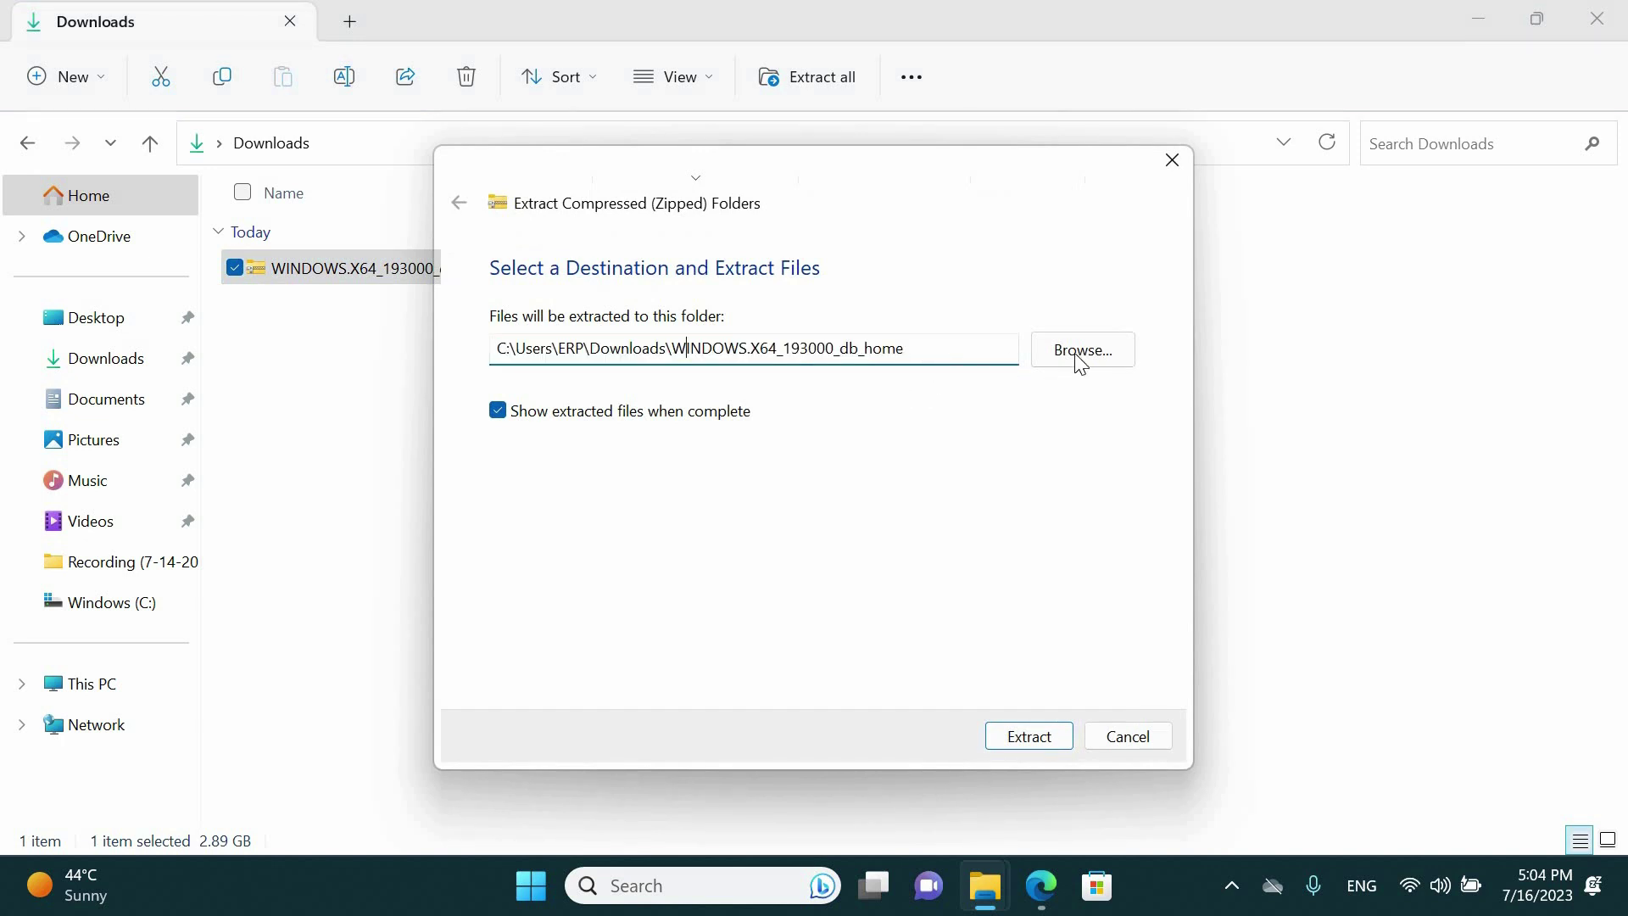
{"action": "left_click", "coordinate": [1020, 731]}
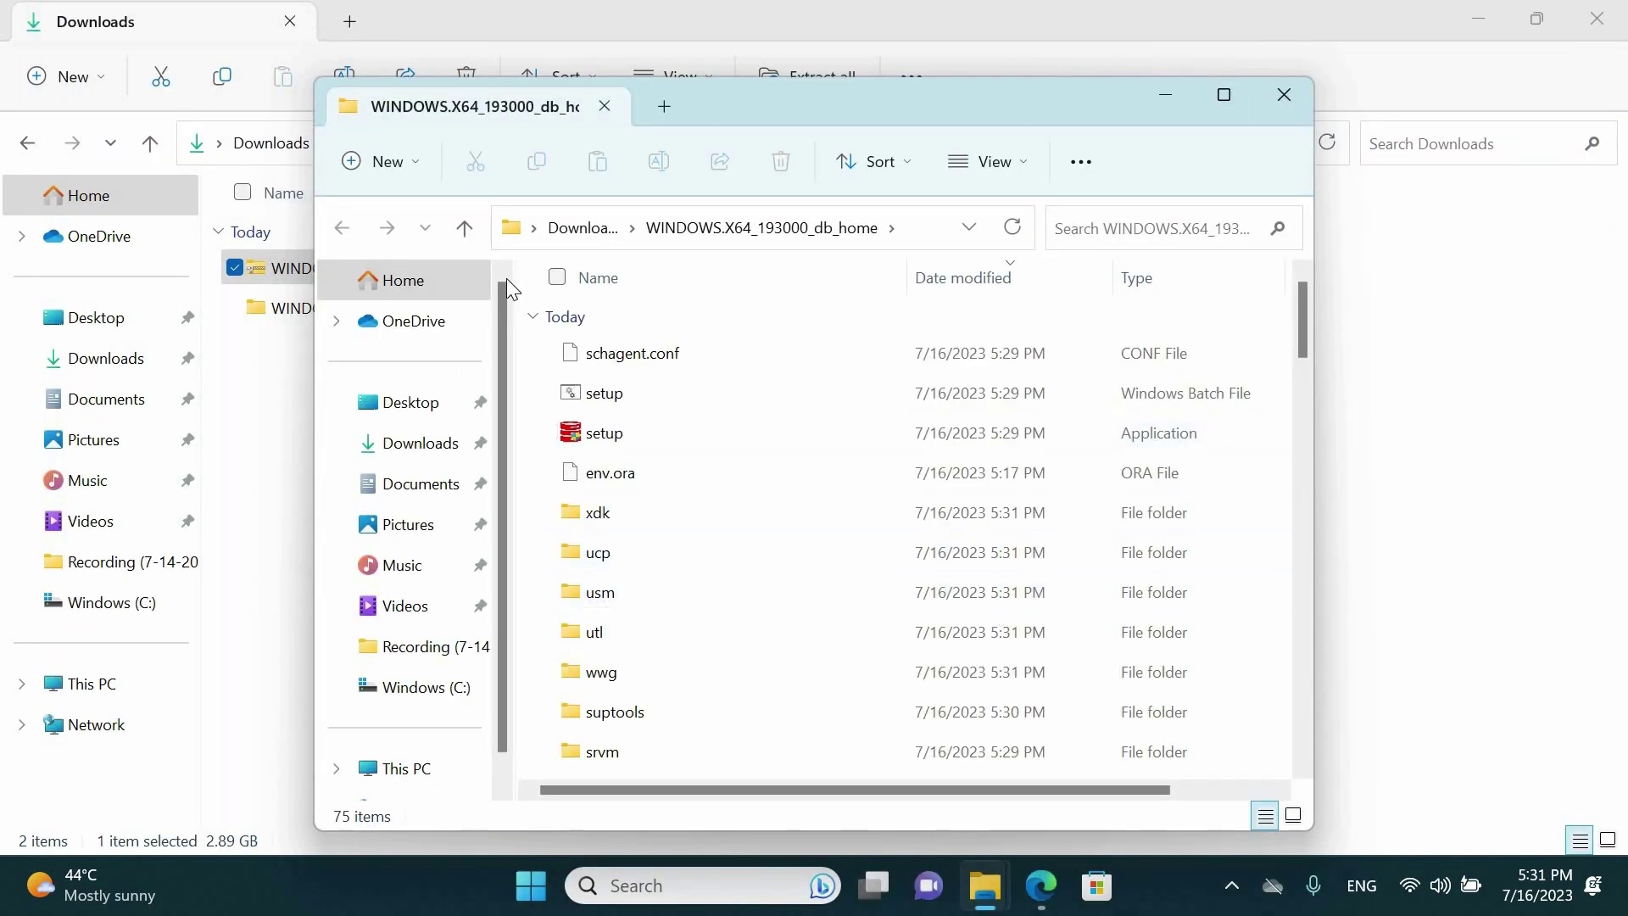
Move the extracted WINDOWS.X64_193000_db_home folder from Downloads onto the Windows (C:) drive
{"action": "double_click", "coordinate": [800, 103]}
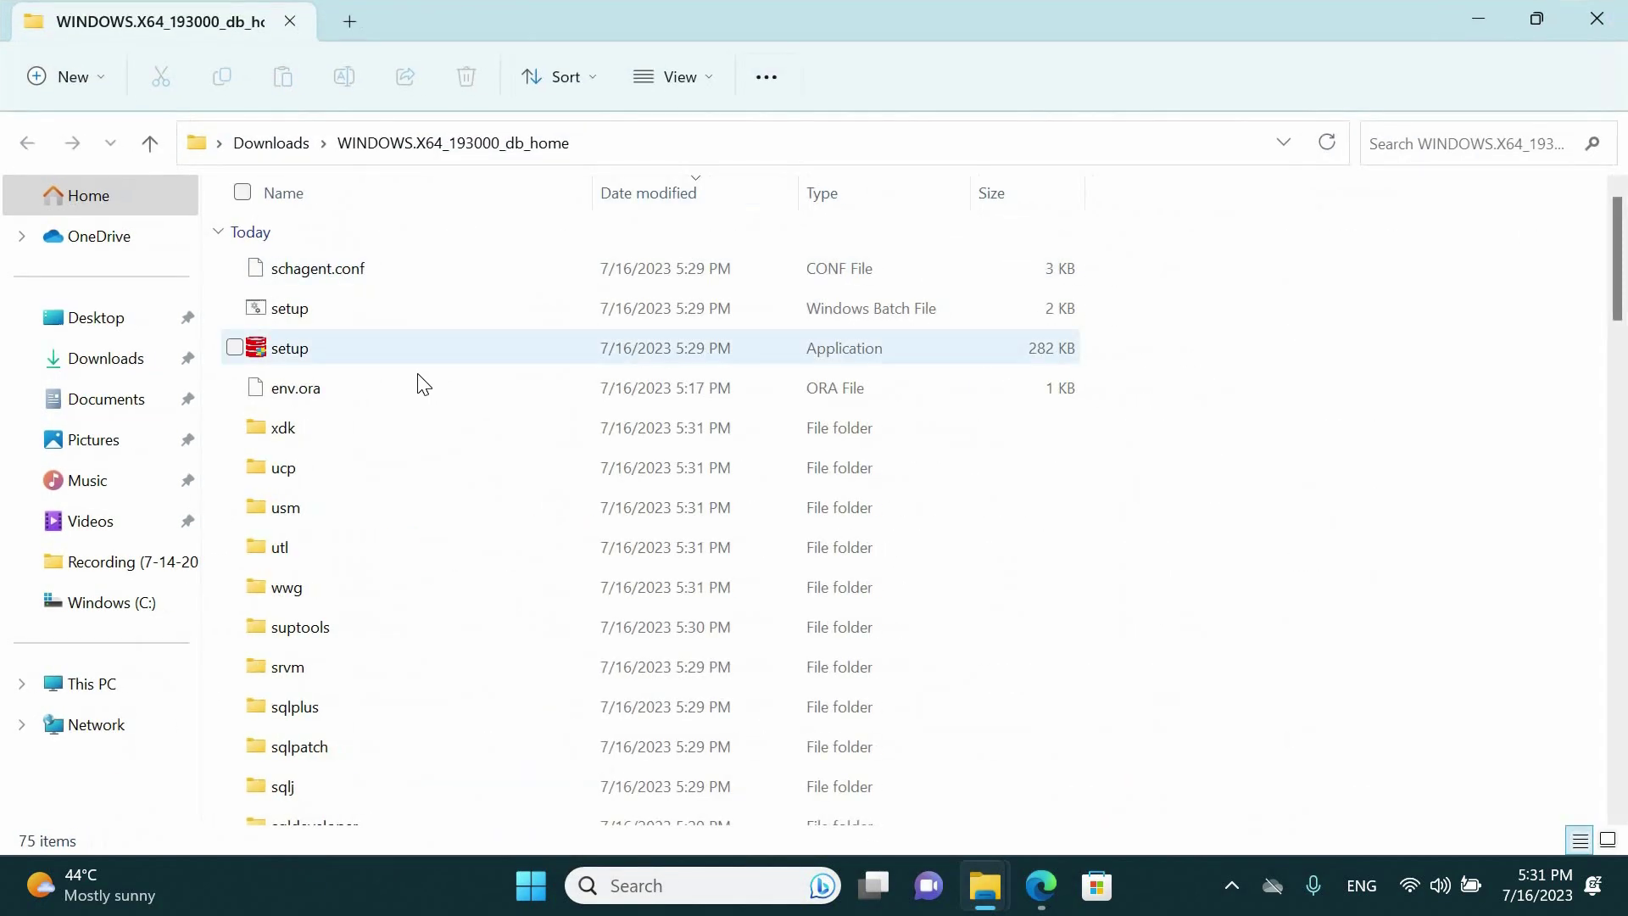
{"action": "left_click", "coordinate": [1597, 17]}
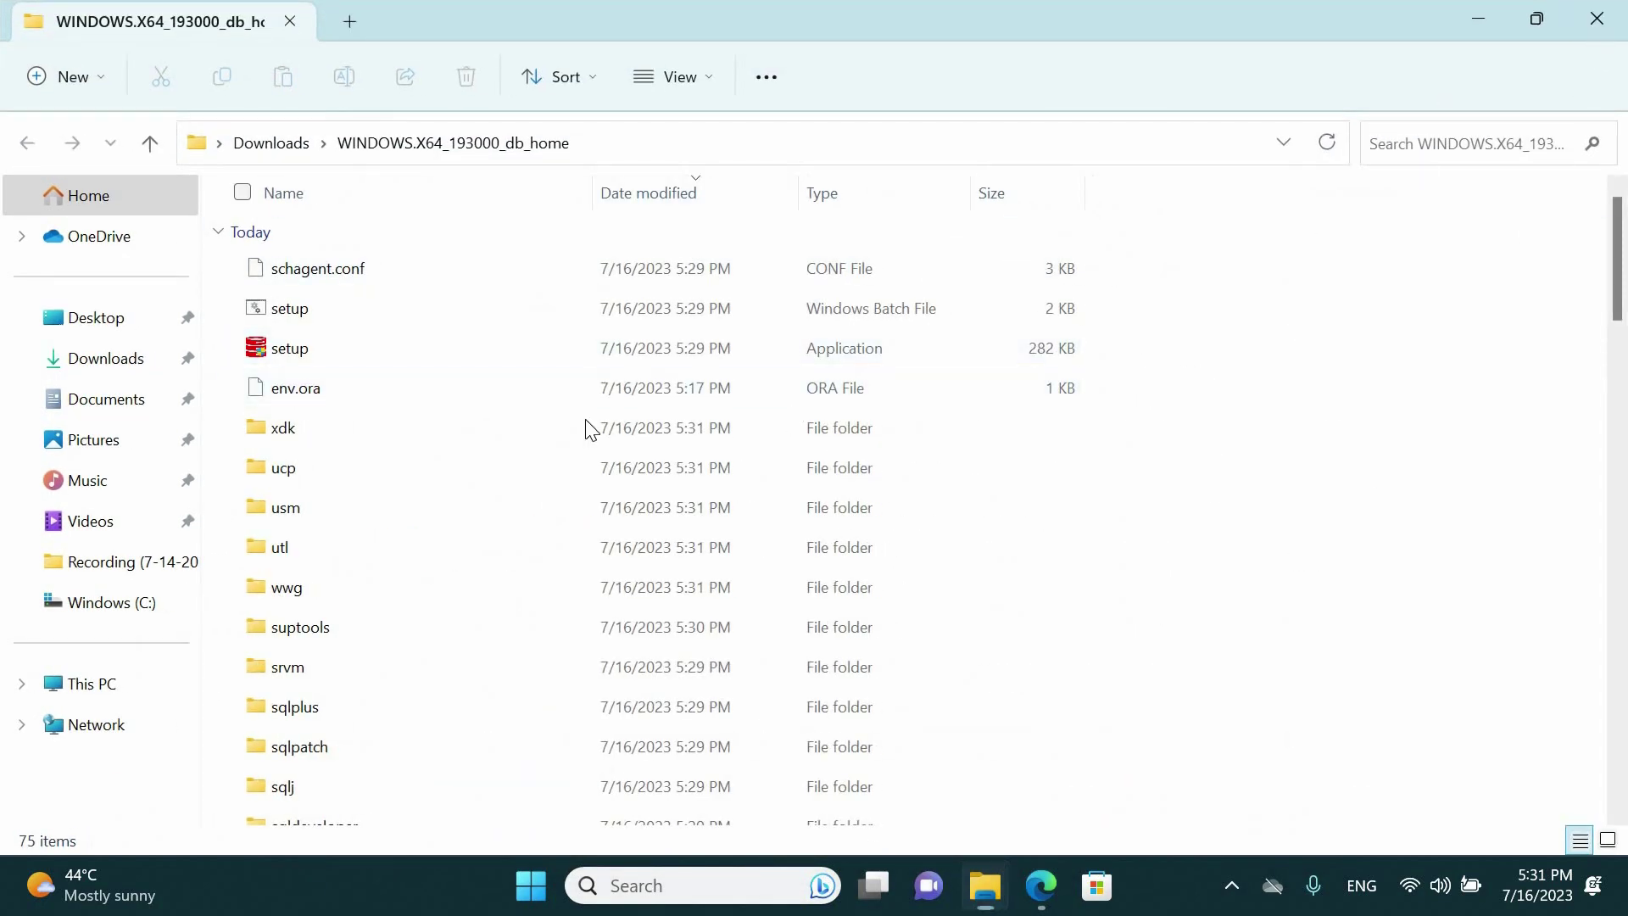
{"action": "left_click", "coordinate": [414, 351]}
{"action": "right_click", "coordinate": [379, 312]}
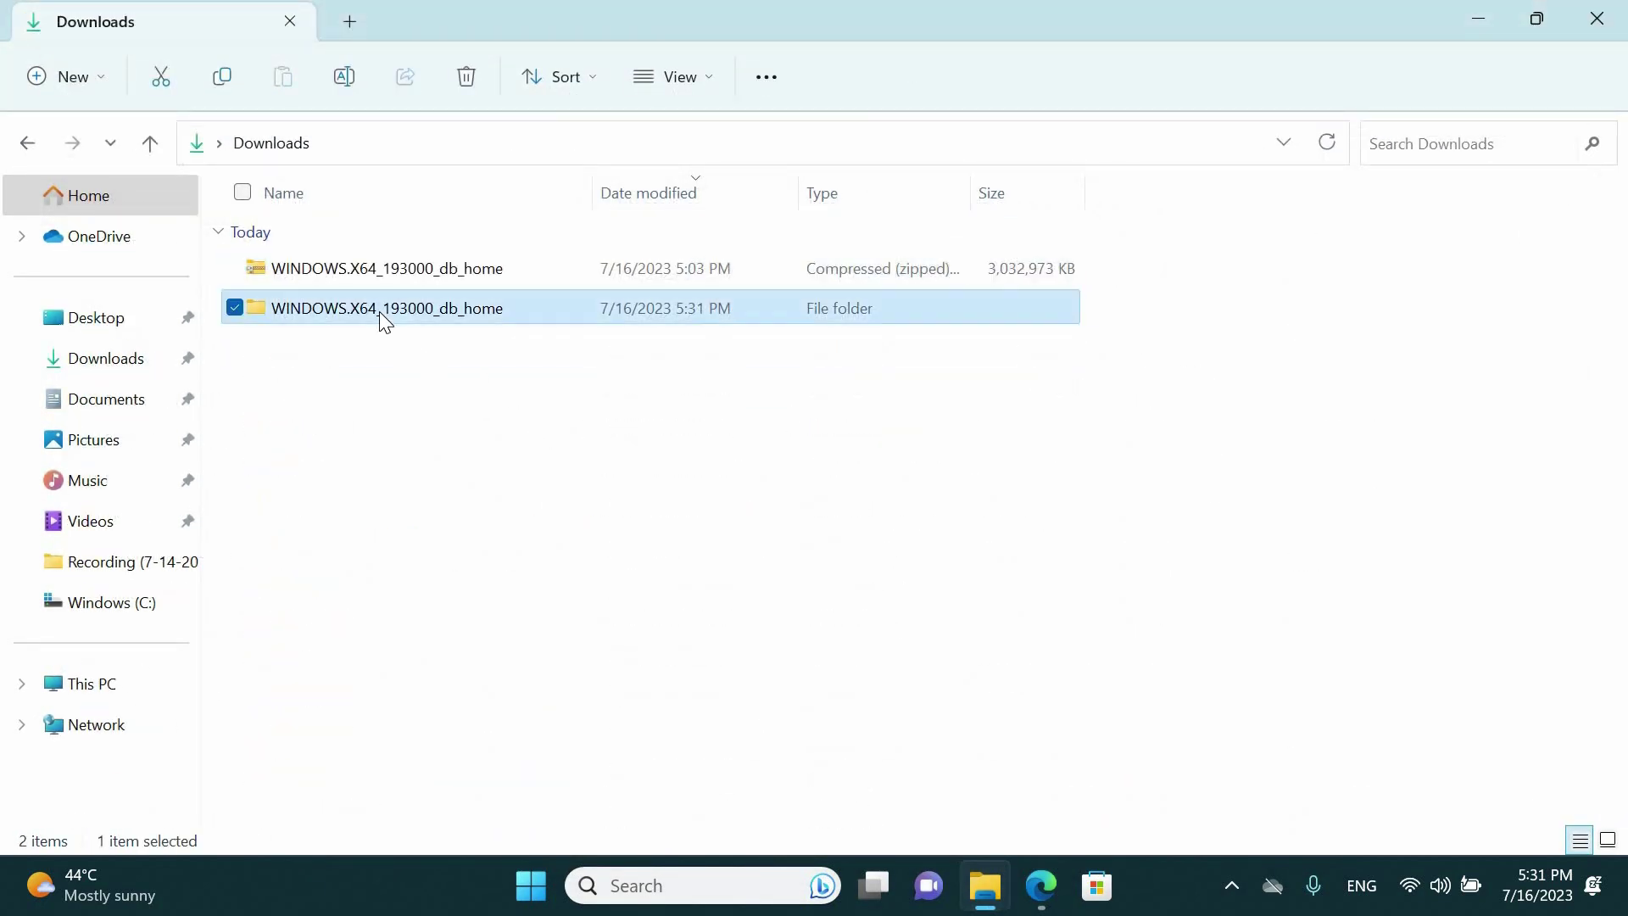
{"action": "left_click", "coordinate": [501, 745]}
{"action": "left_click", "coordinate": [553, 566]}
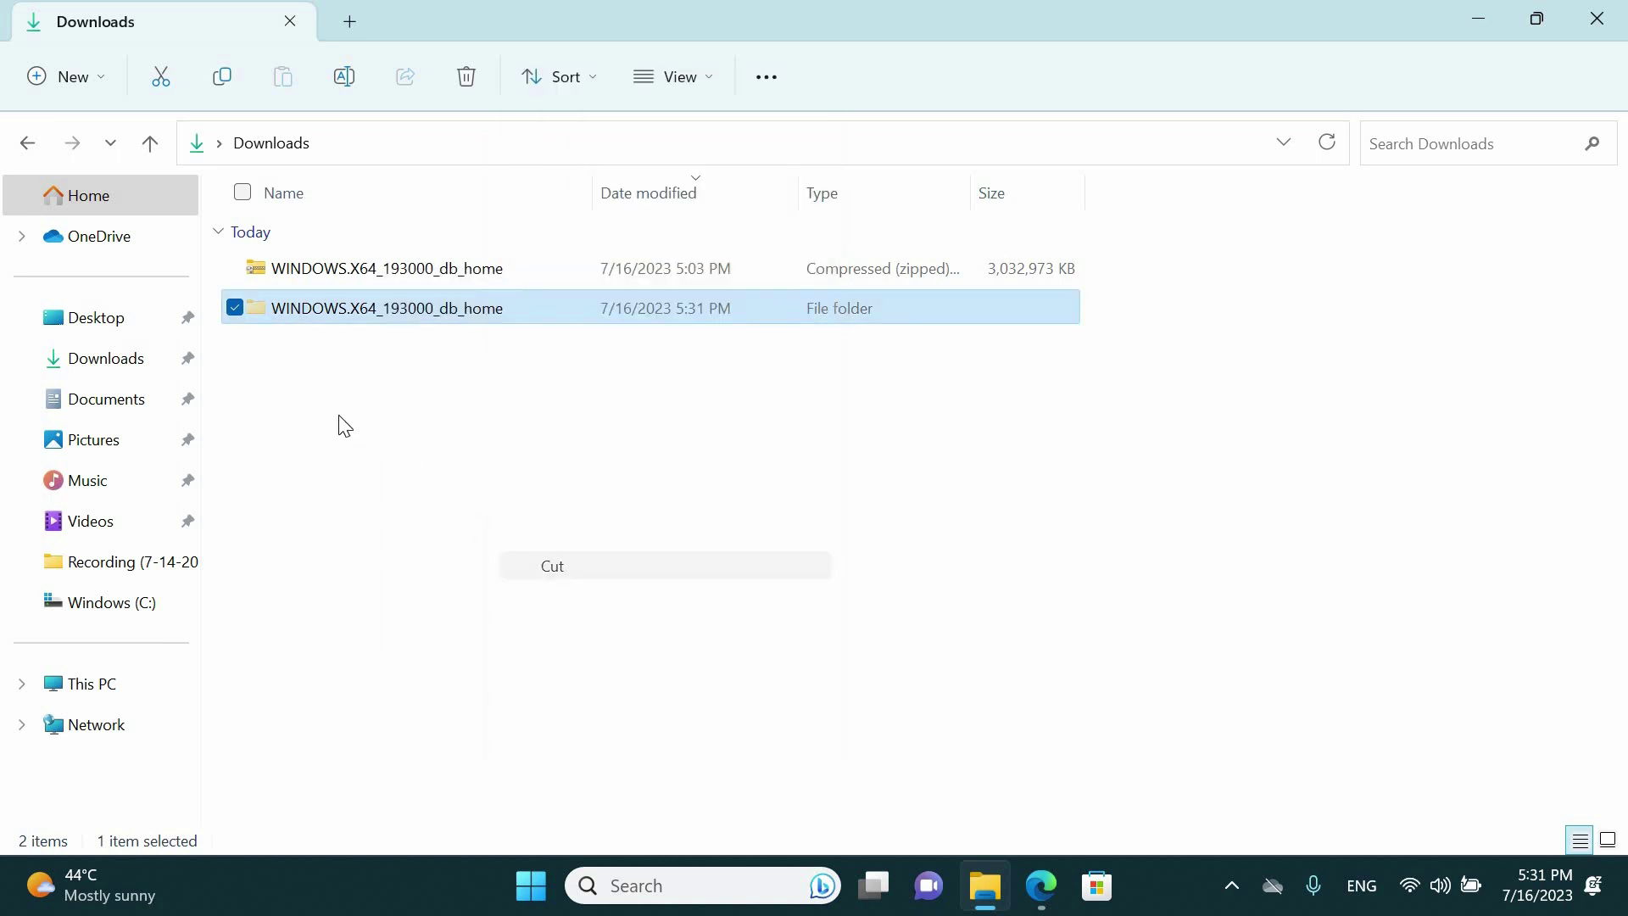
{"action": "left_click", "coordinate": [114, 683]}
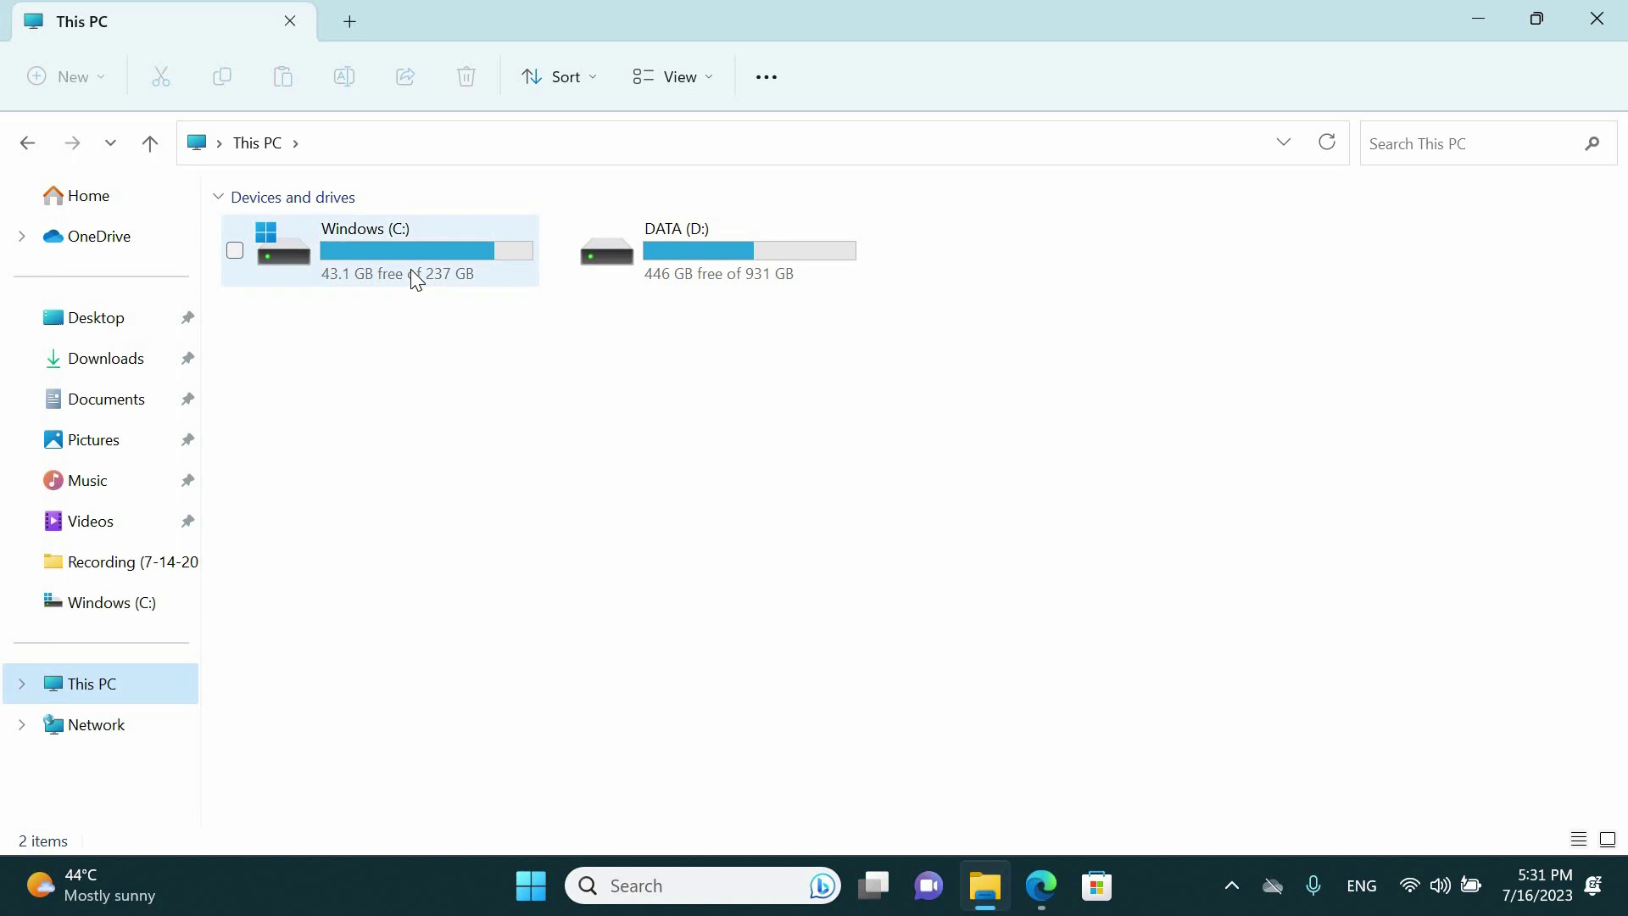
{"action": "double_click", "coordinate": [410, 271]}
{"action": "right_click", "coordinate": [684, 757]}
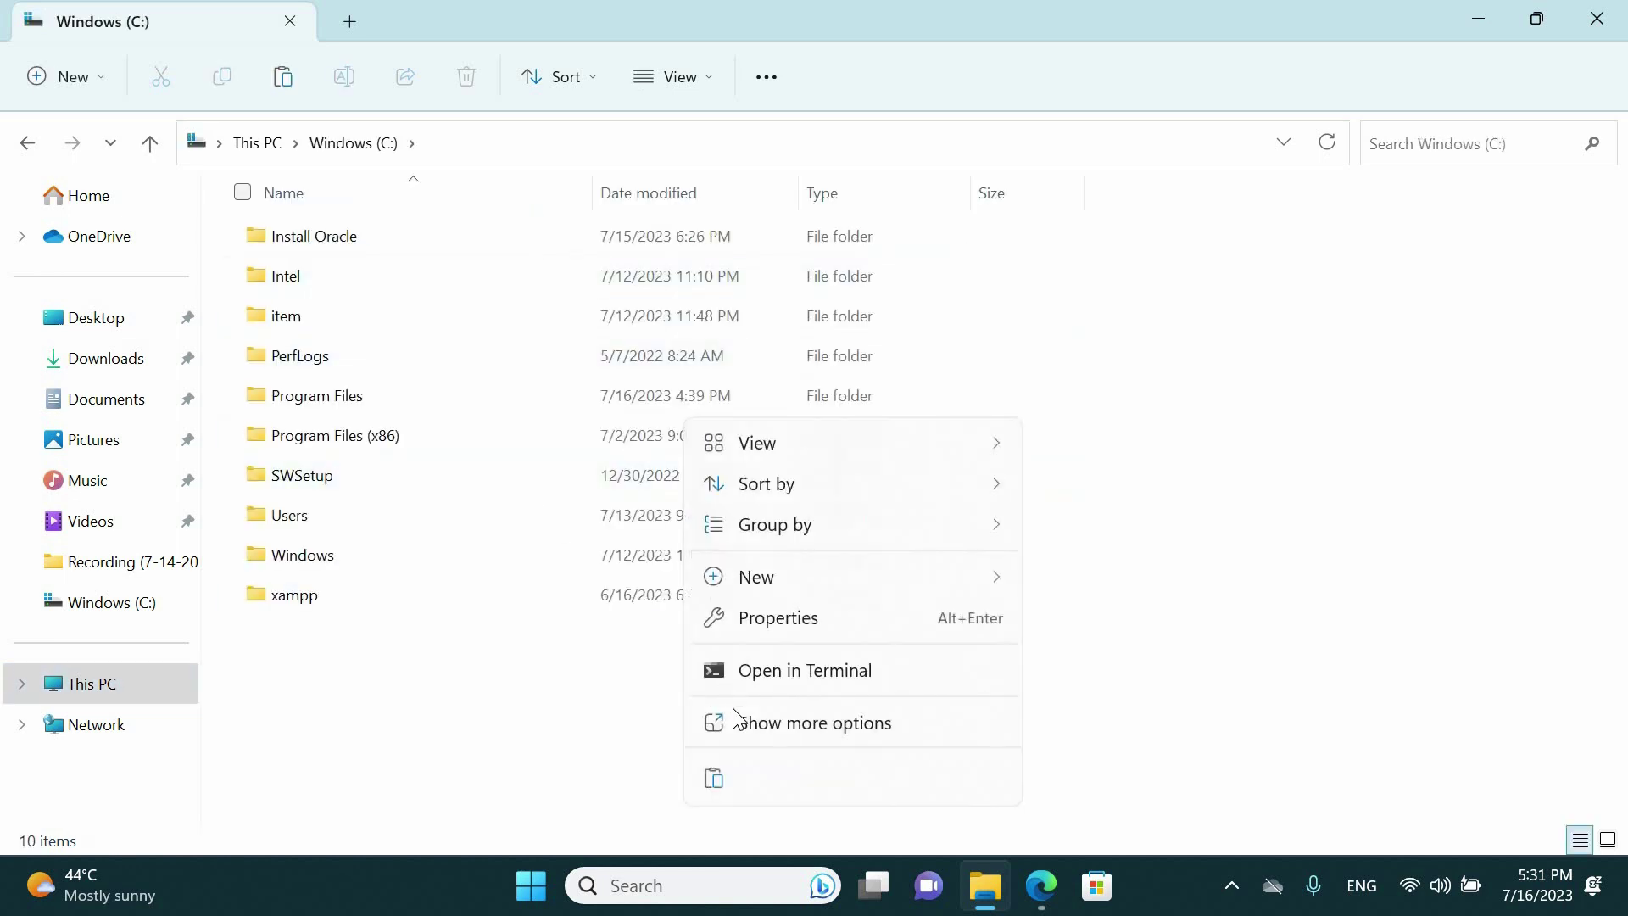
{"action": "left_click", "coordinate": [717, 773]}
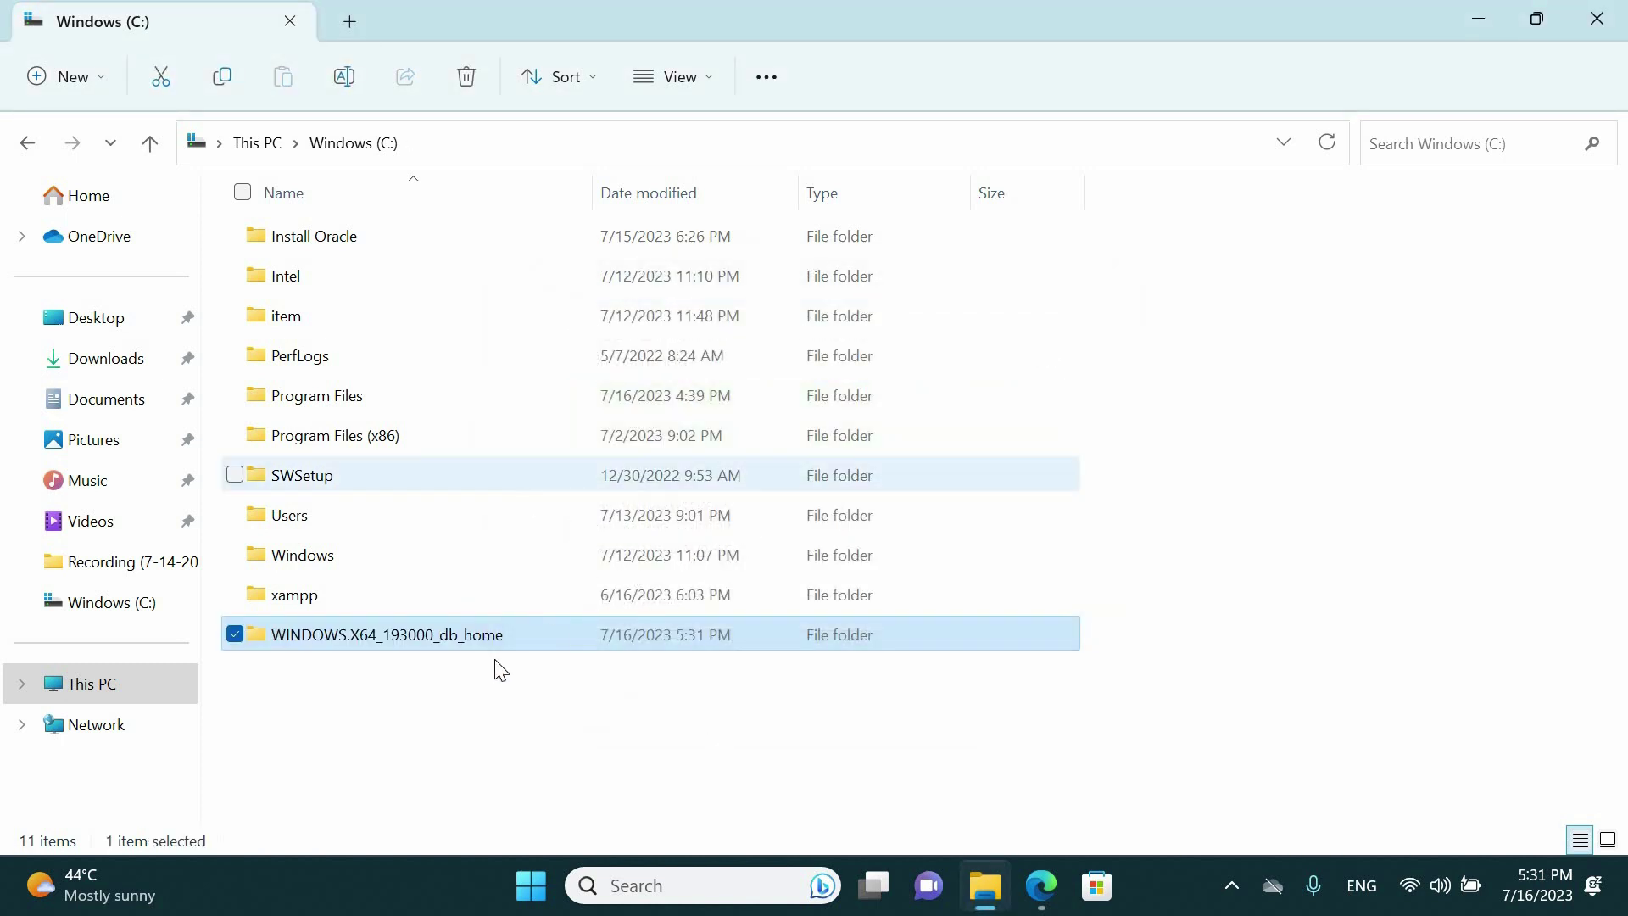
Open the moved folder on C: and run the setup application
{"action": "double_click", "coordinate": [480, 644]}
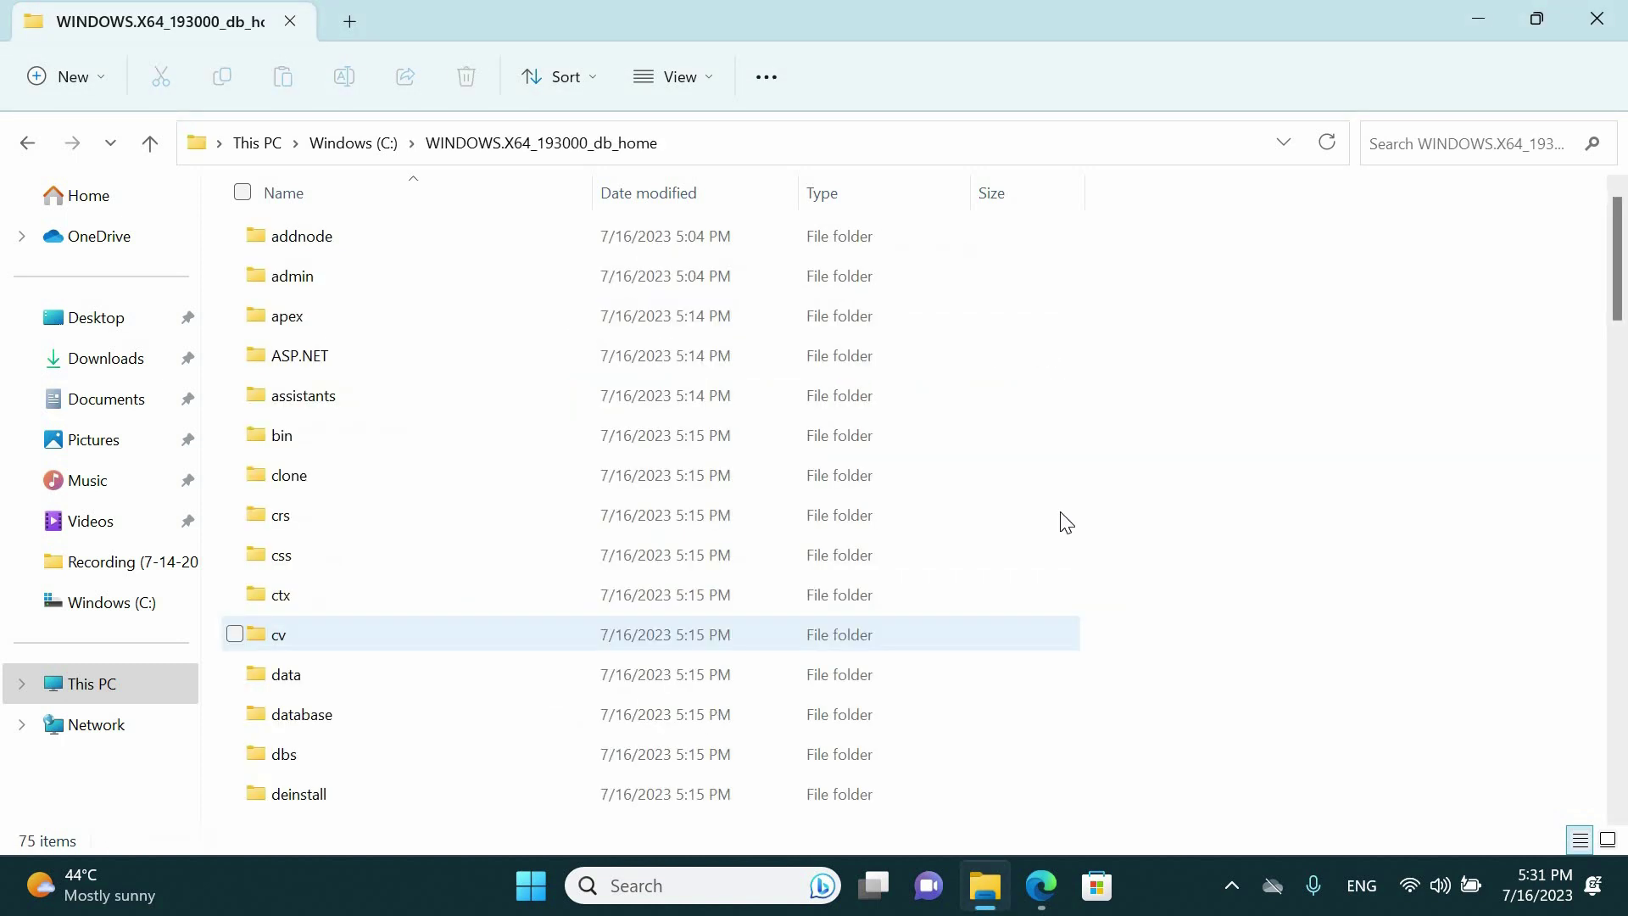
{"action": "scroll", "coordinate": [1176, 521], "scroll_direction": "down", "scroll_amount": 3}
{"action": "scroll", "coordinate": [1179, 539], "scroll_direction": "down", "scroll_amount": 15}
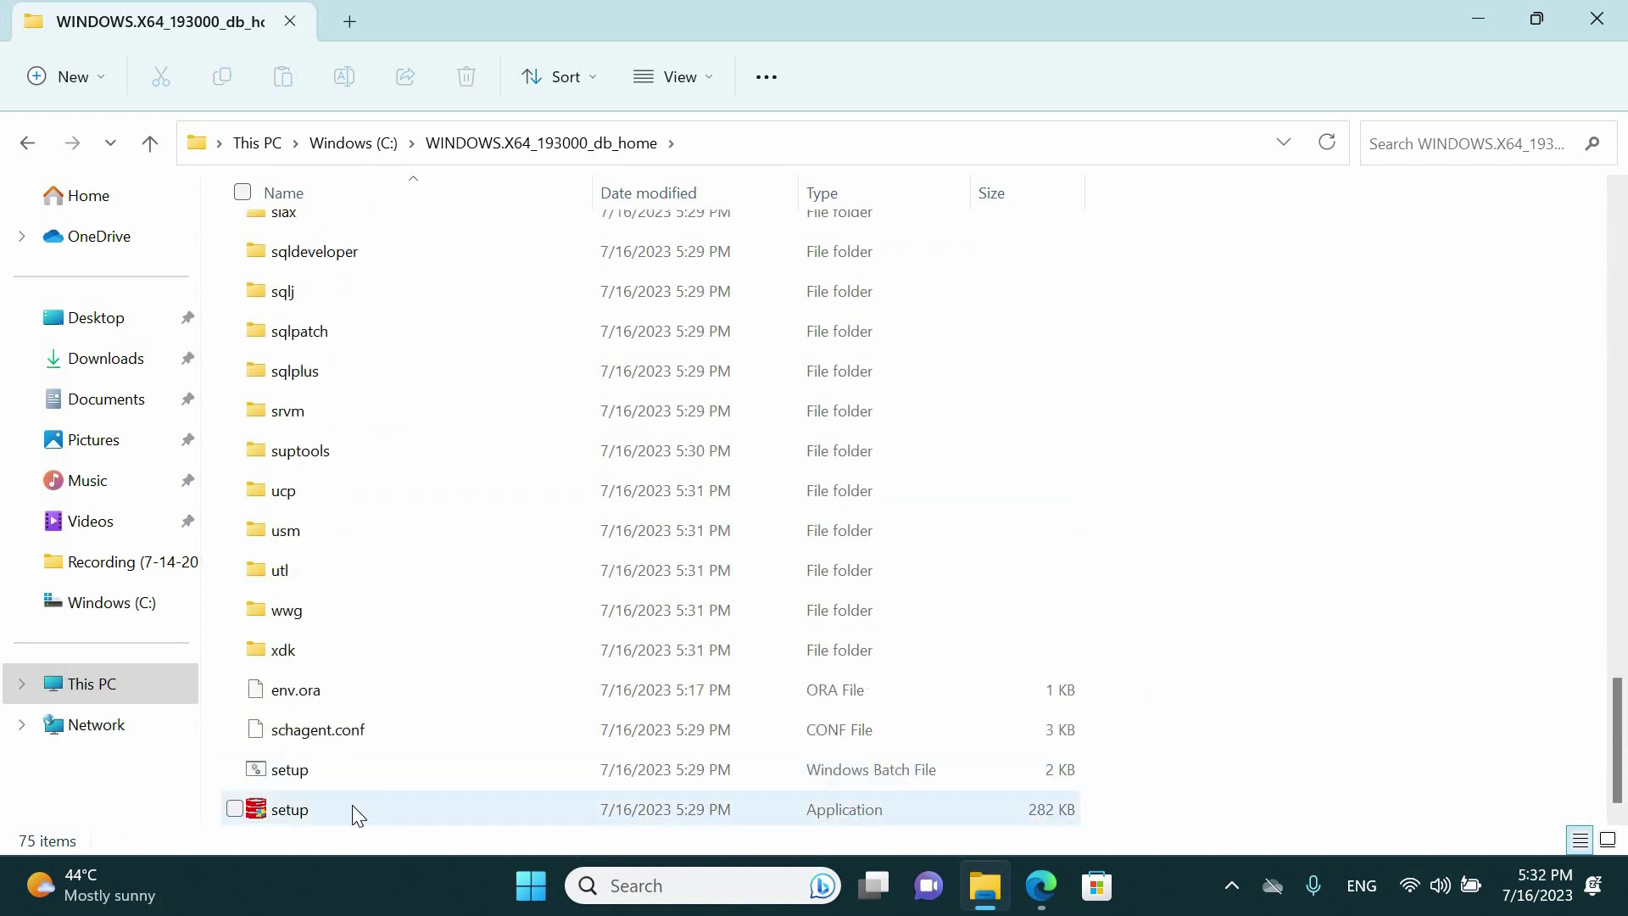
{"action": "double_click", "coordinate": [353, 807]}
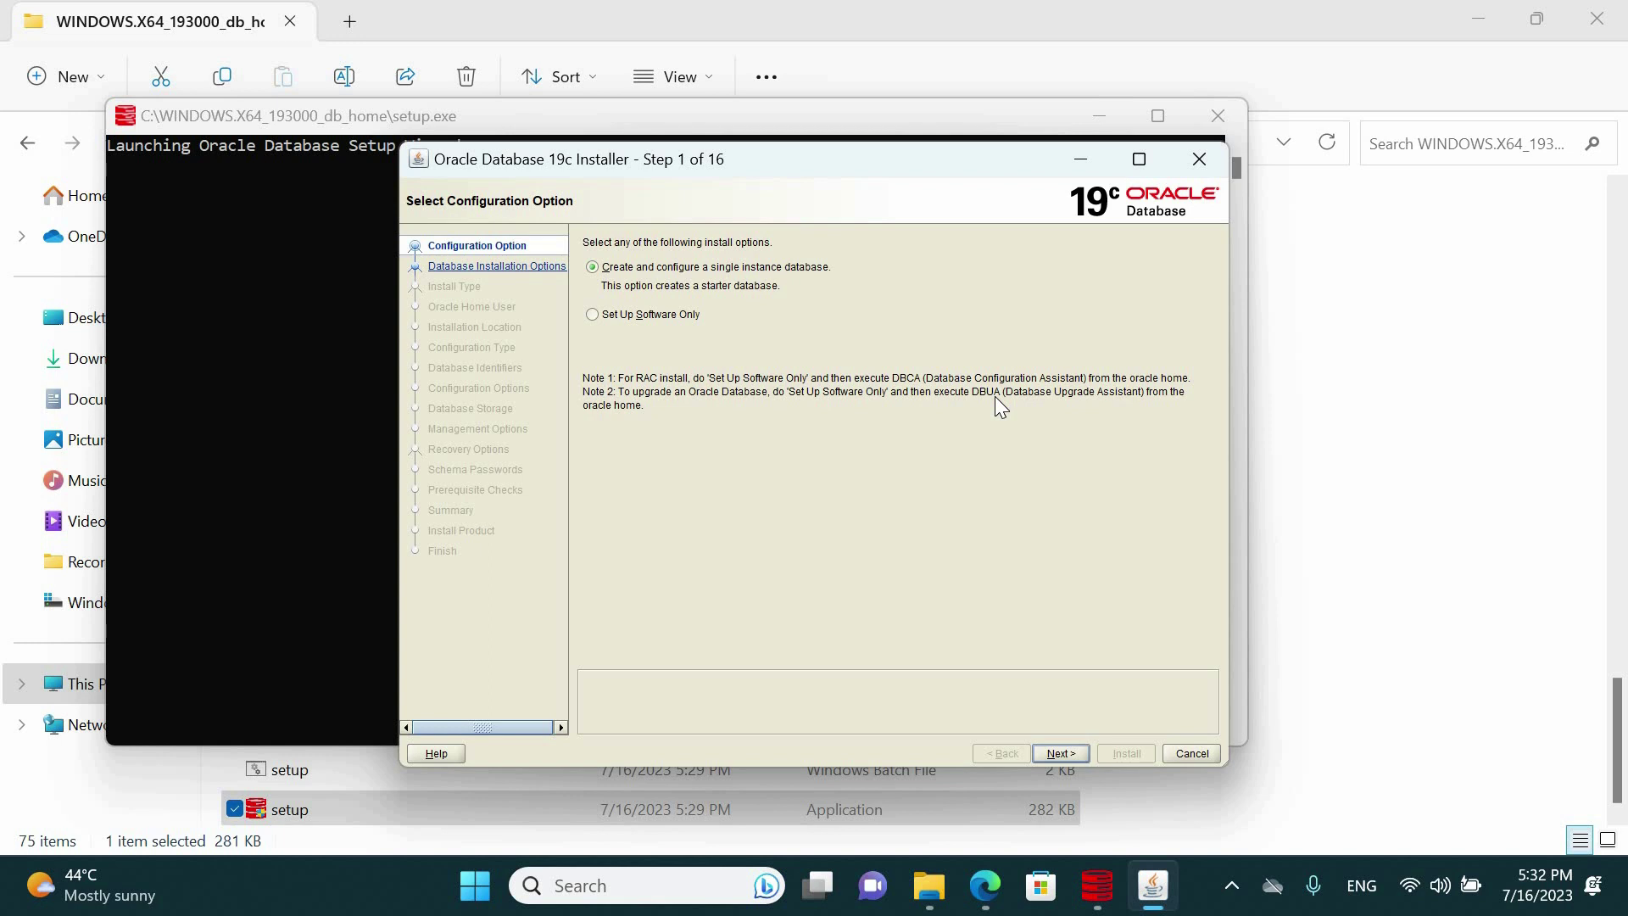
Choose a single-instance database with the Desktop class installation
{"action": "left_click", "coordinate": [1060, 751]}
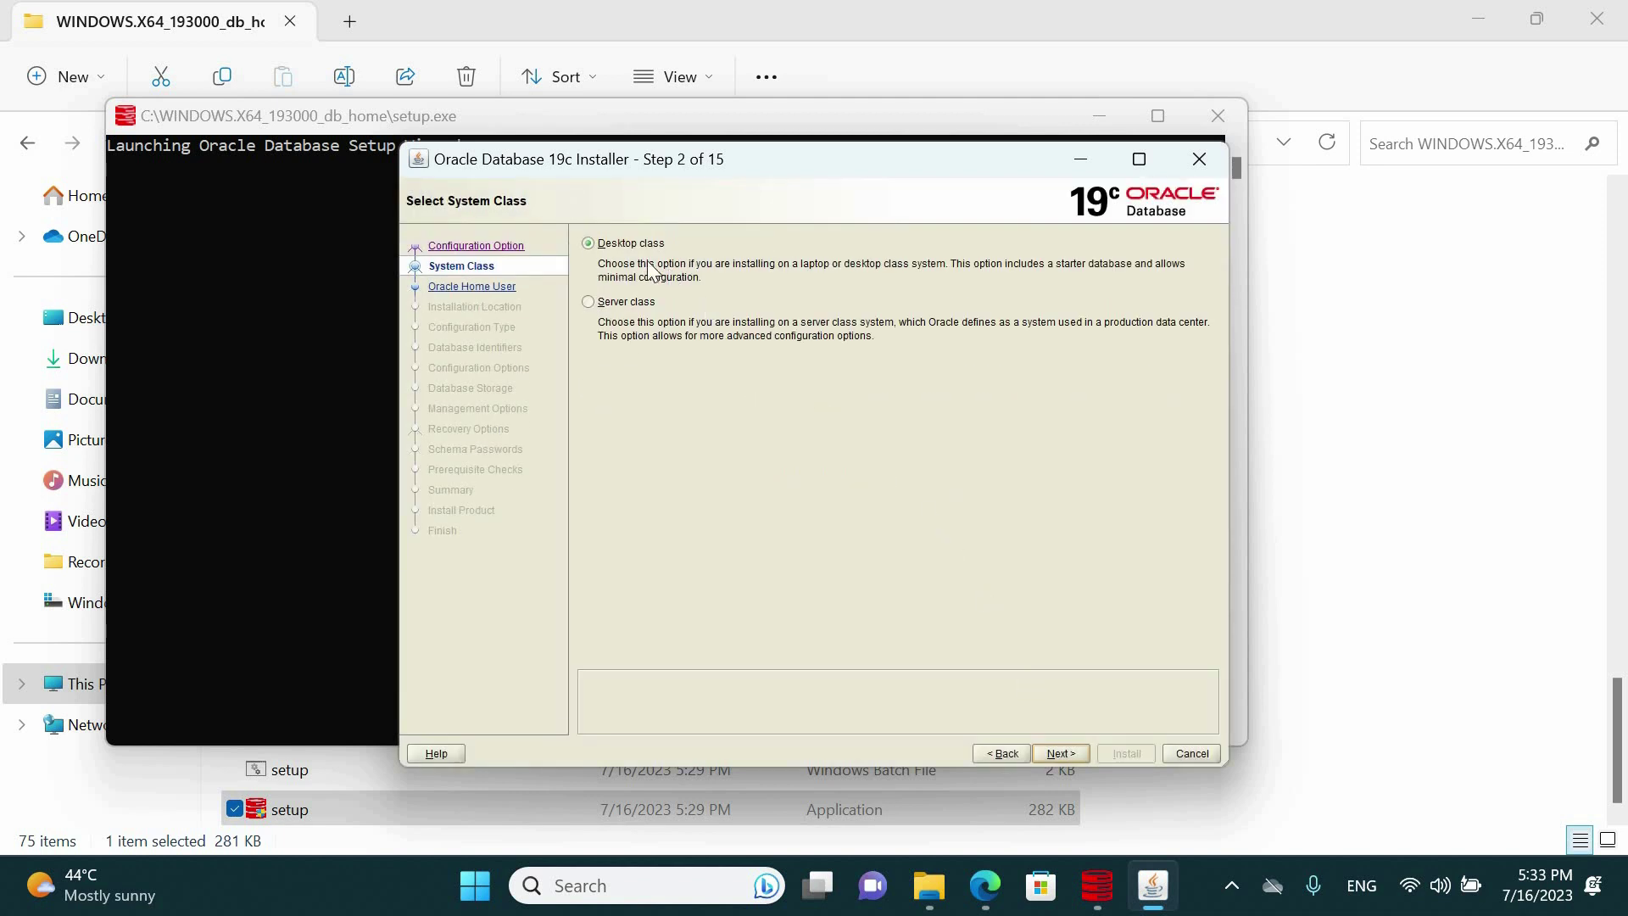
{"action": "left_click", "coordinate": [636, 243]}
{"action": "left_click", "coordinate": [1058, 753]}
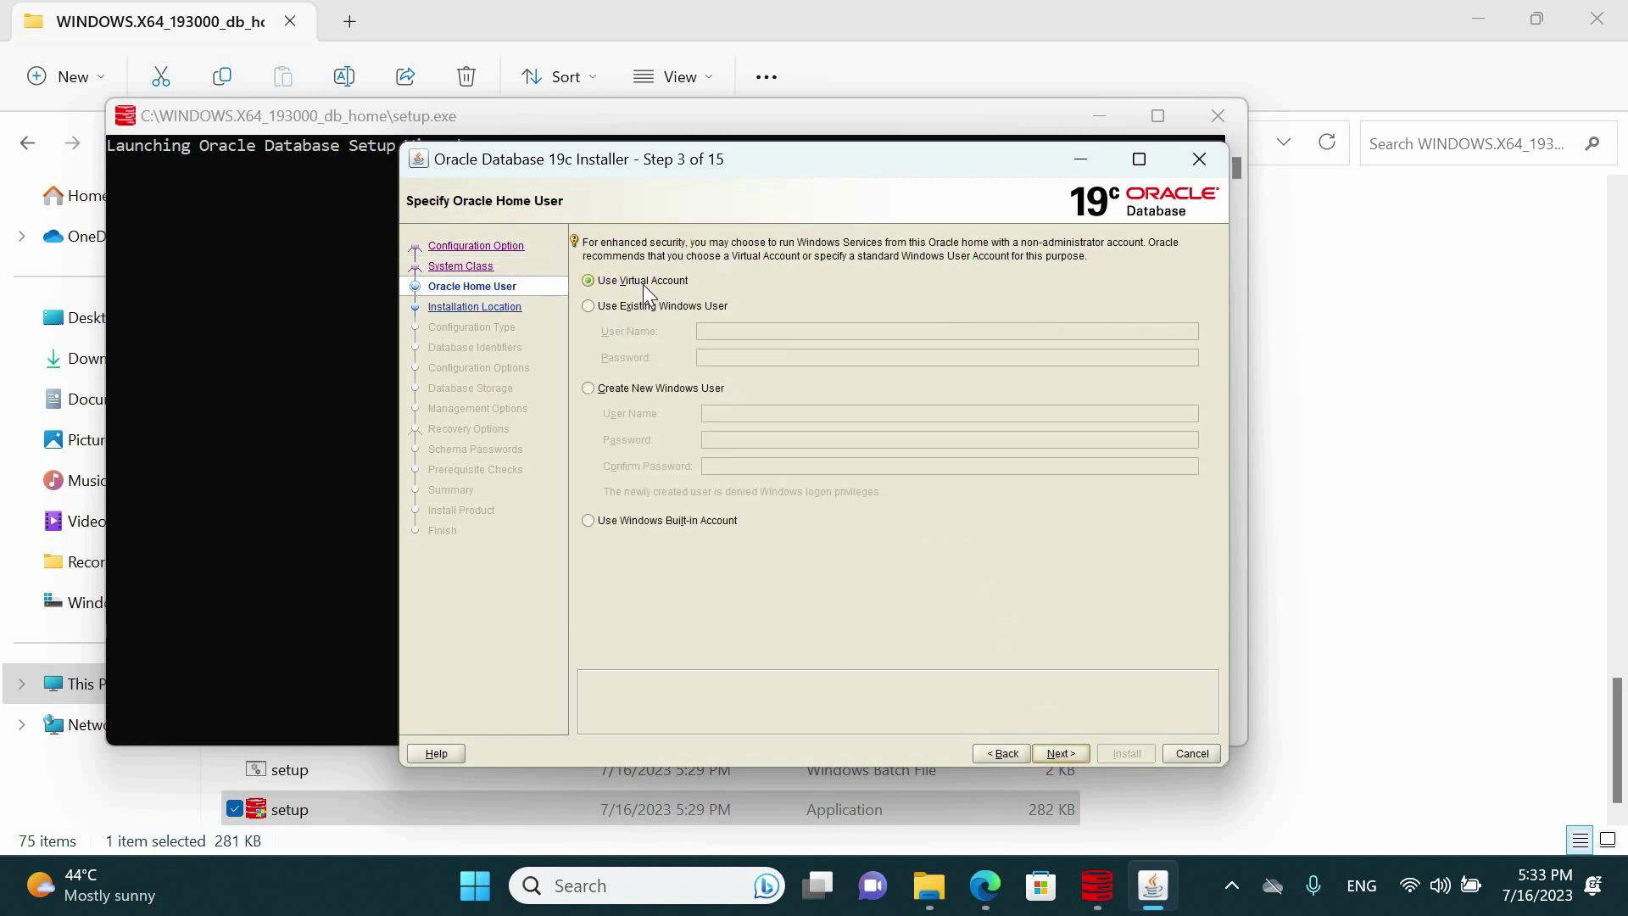
Use a Virtual Account as the Oracle home user and copy the C:\oradata path
{"action": "left_click", "coordinate": [622, 305]}
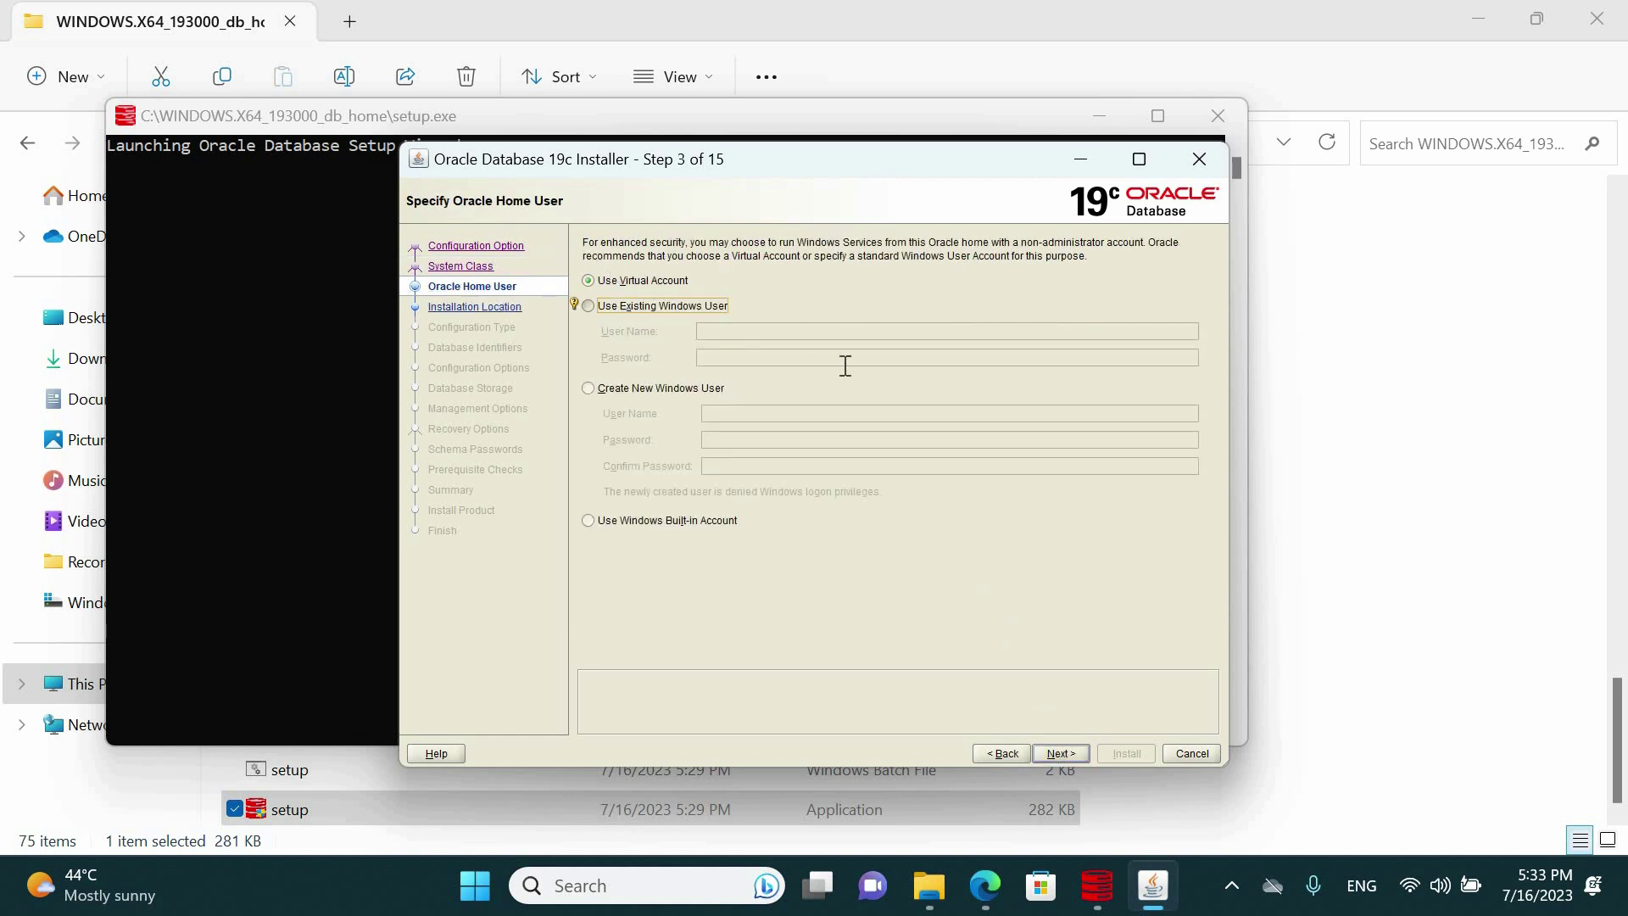
{"action": "left_click", "coordinate": [623, 396]}
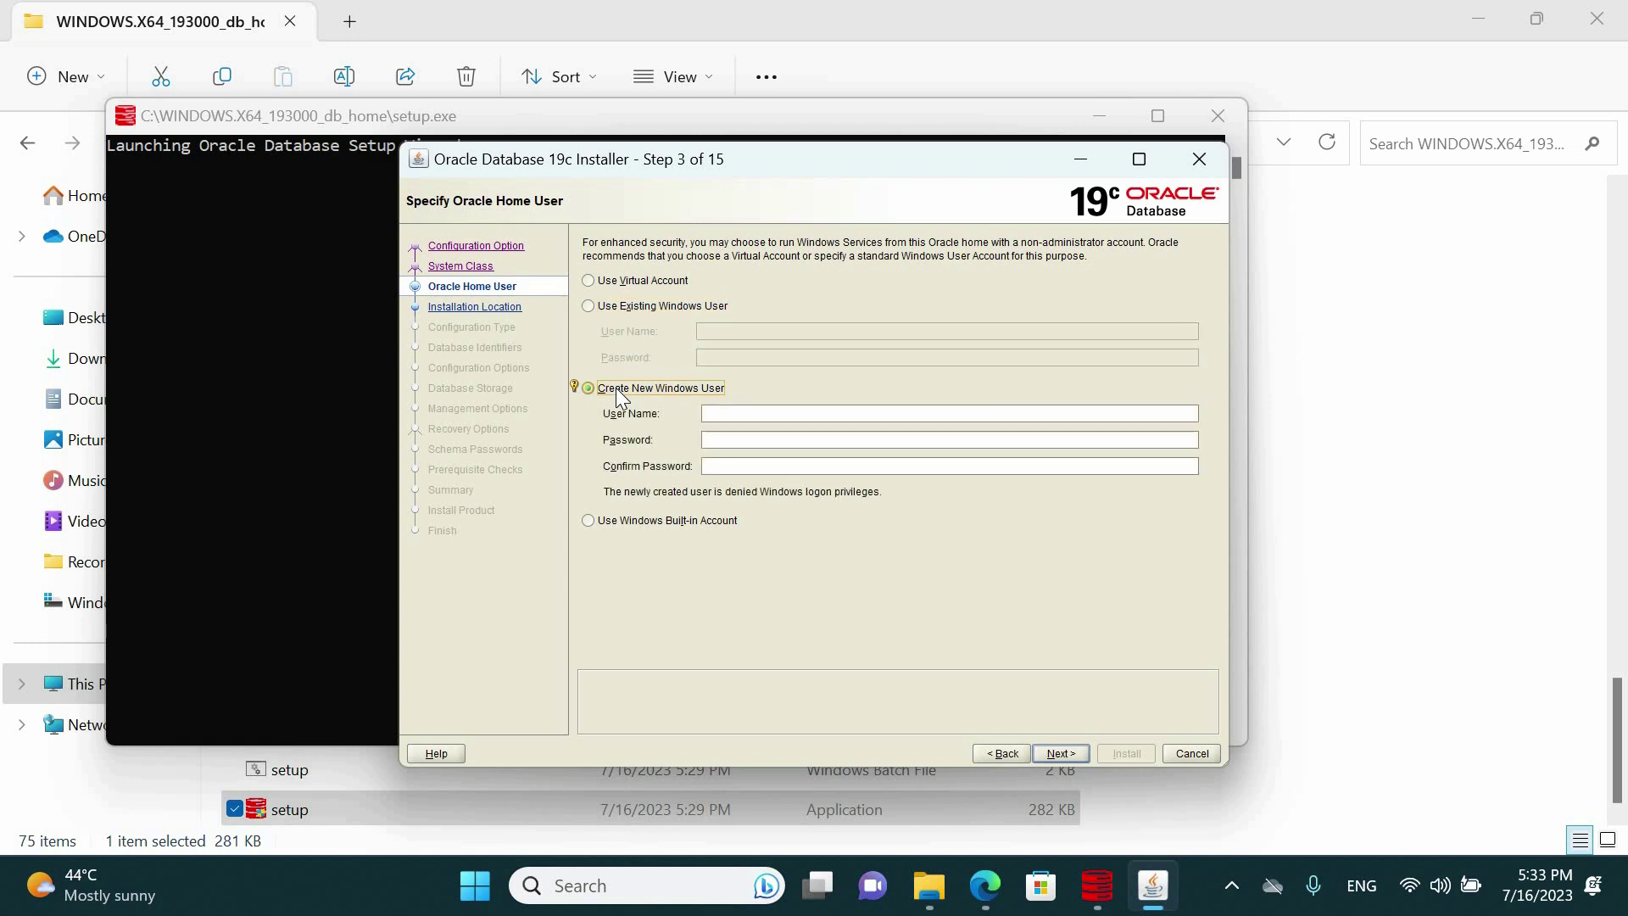
{"action": "left_click", "coordinate": [618, 283]}
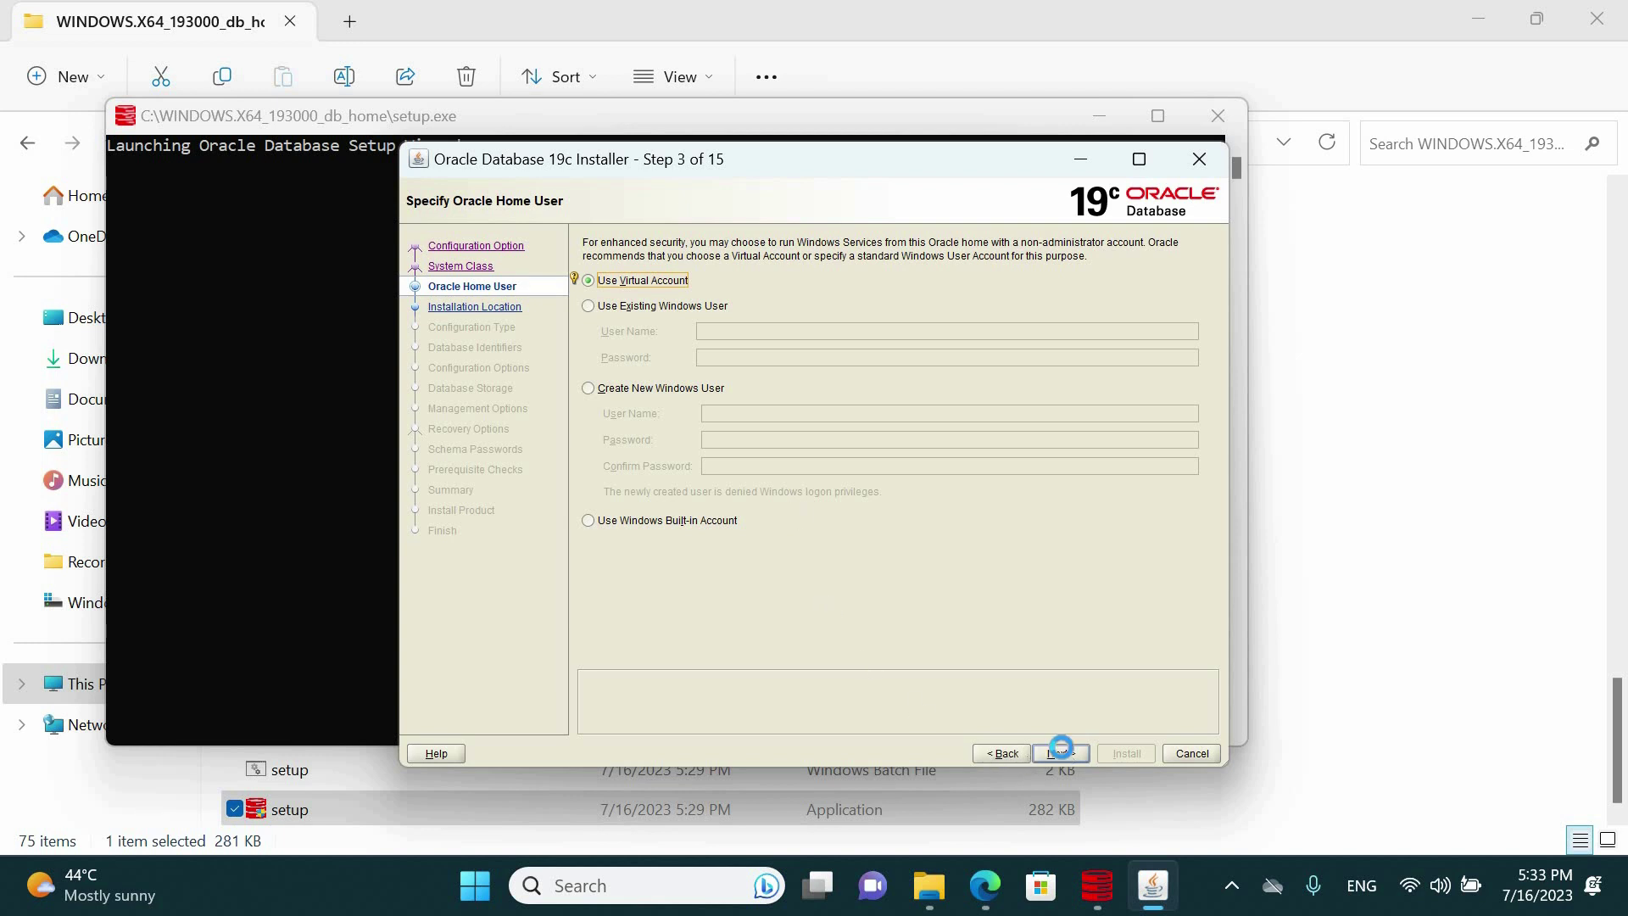
{"action": "left_click", "coordinate": [1060, 754]}
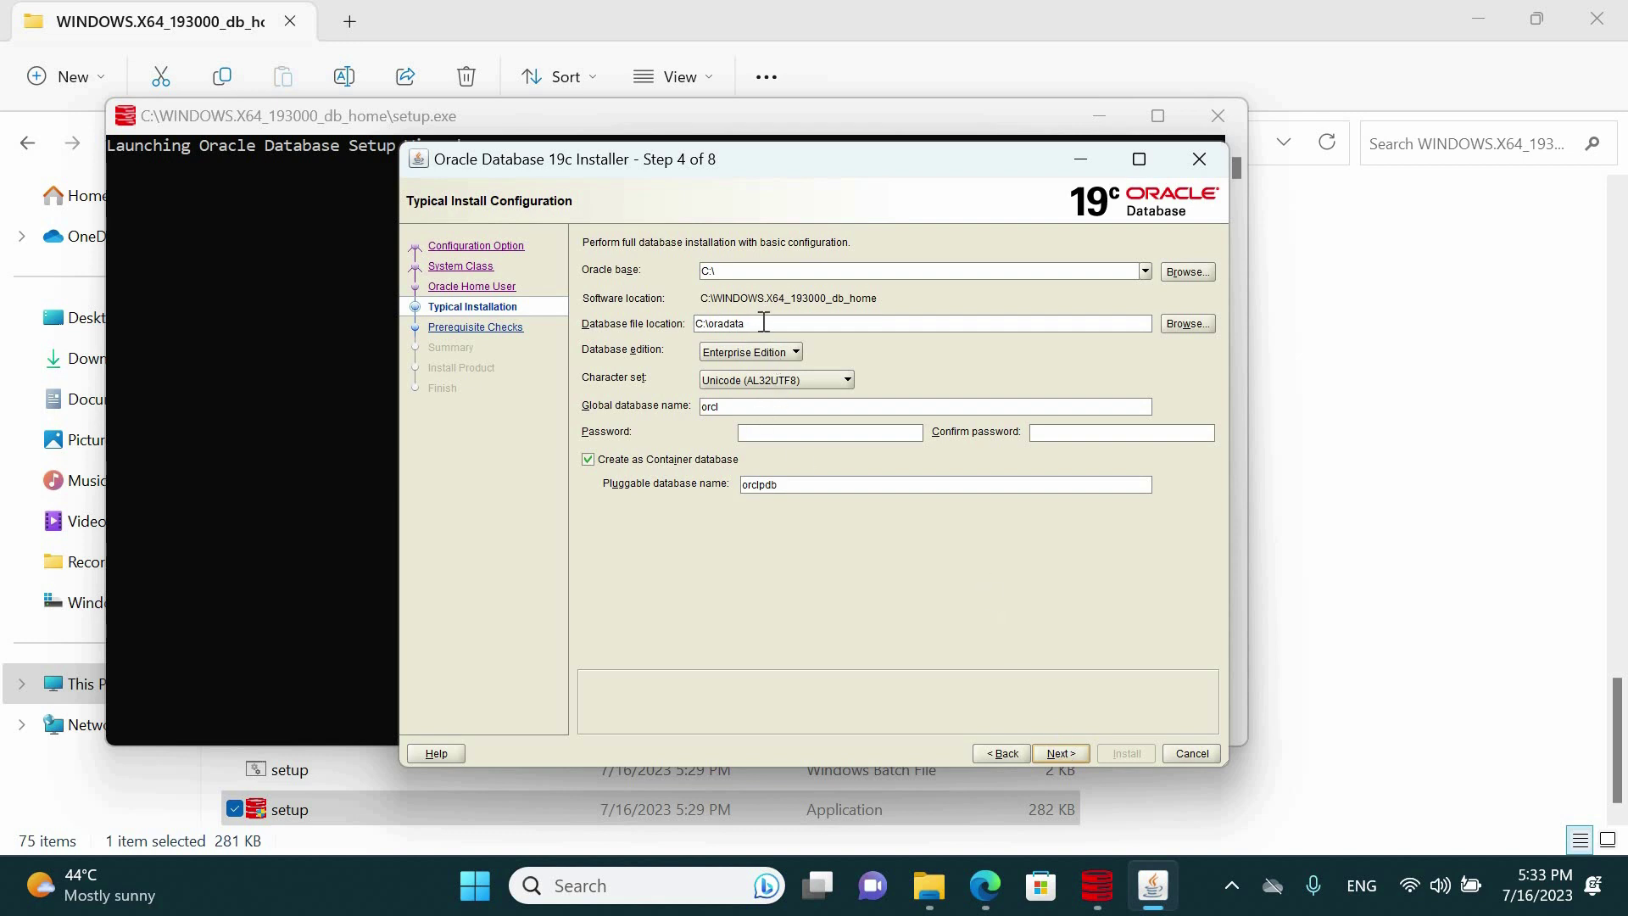
{"action": "left_click_drag", "start_coordinate": [763, 322], "coordinate": [687, 319]}
Set Oracle base to C:\oradata and keep the Unicode (AL32UTF8) character set
{"action": "left_click", "coordinate": [742, 268]}
{"action": "key", "text": "ctrl+a"}
{"action": "key", "text": "ctrl+v"}
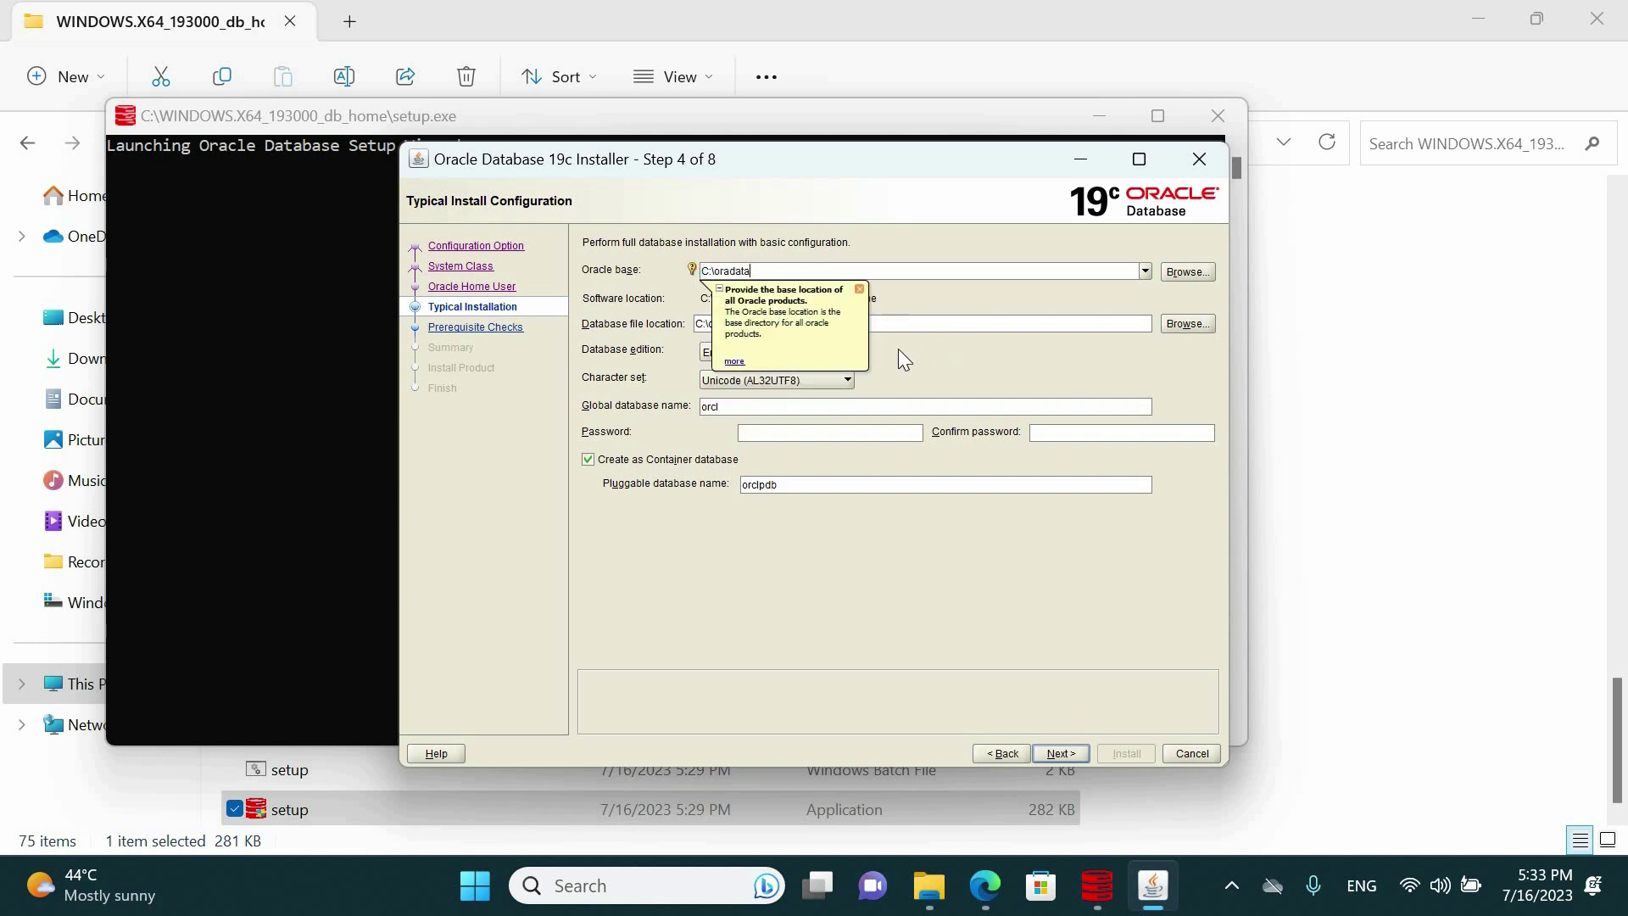
{"action": "key", "text": "Tab"}
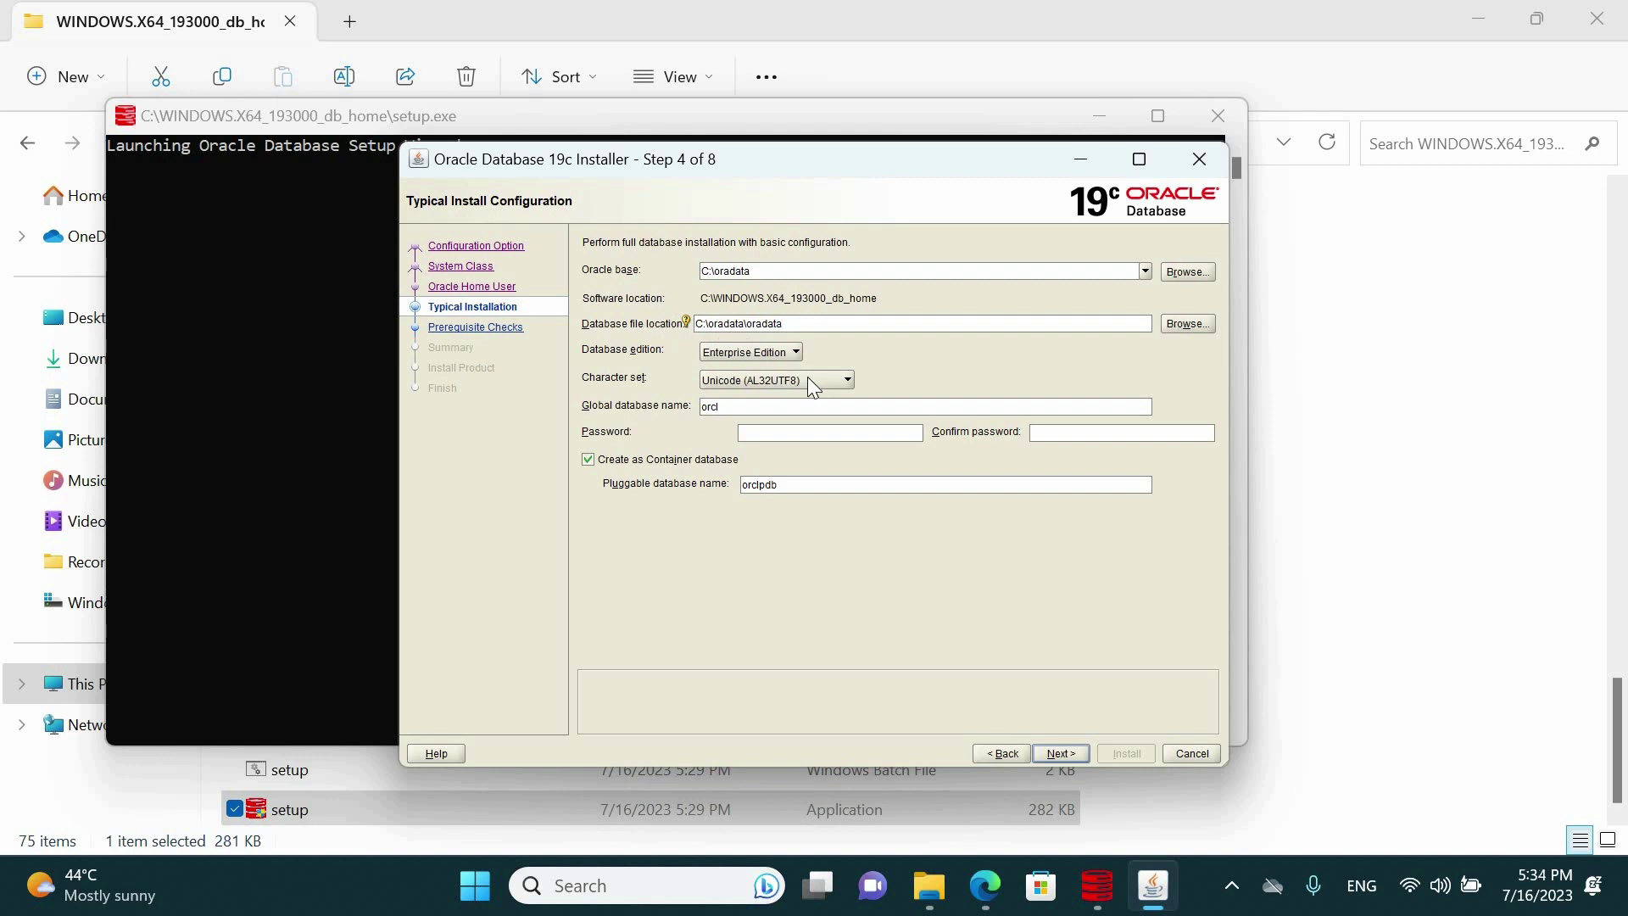
{"action": "left_click", "coordinate": [847, 378]}
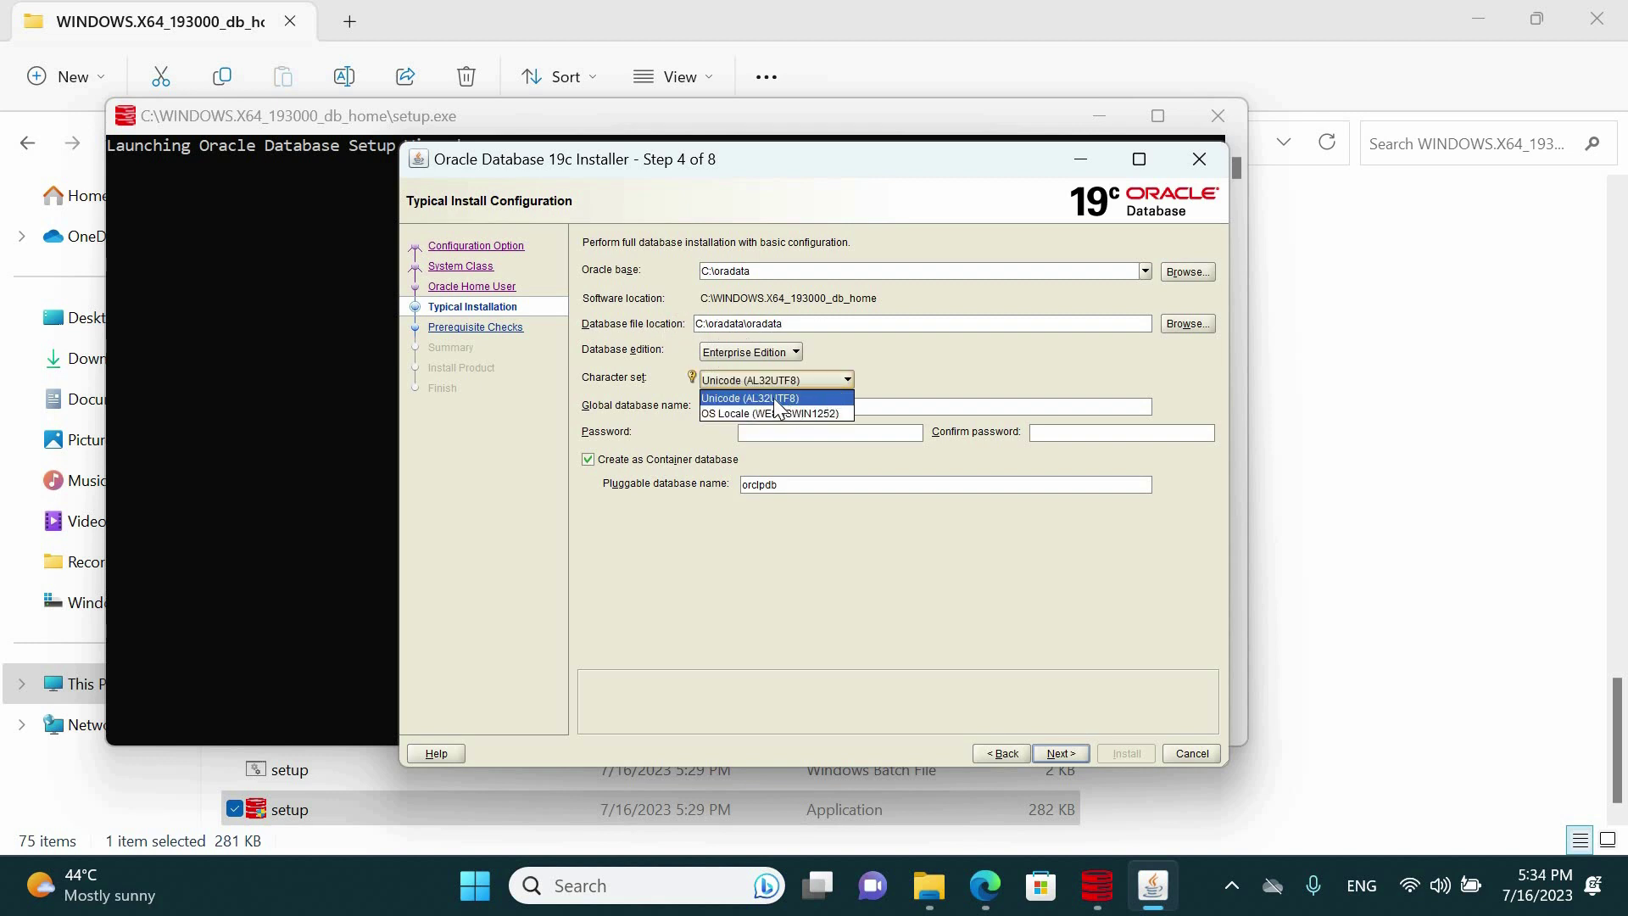
{"action": "left_click", "coordinate": [857, 378]}
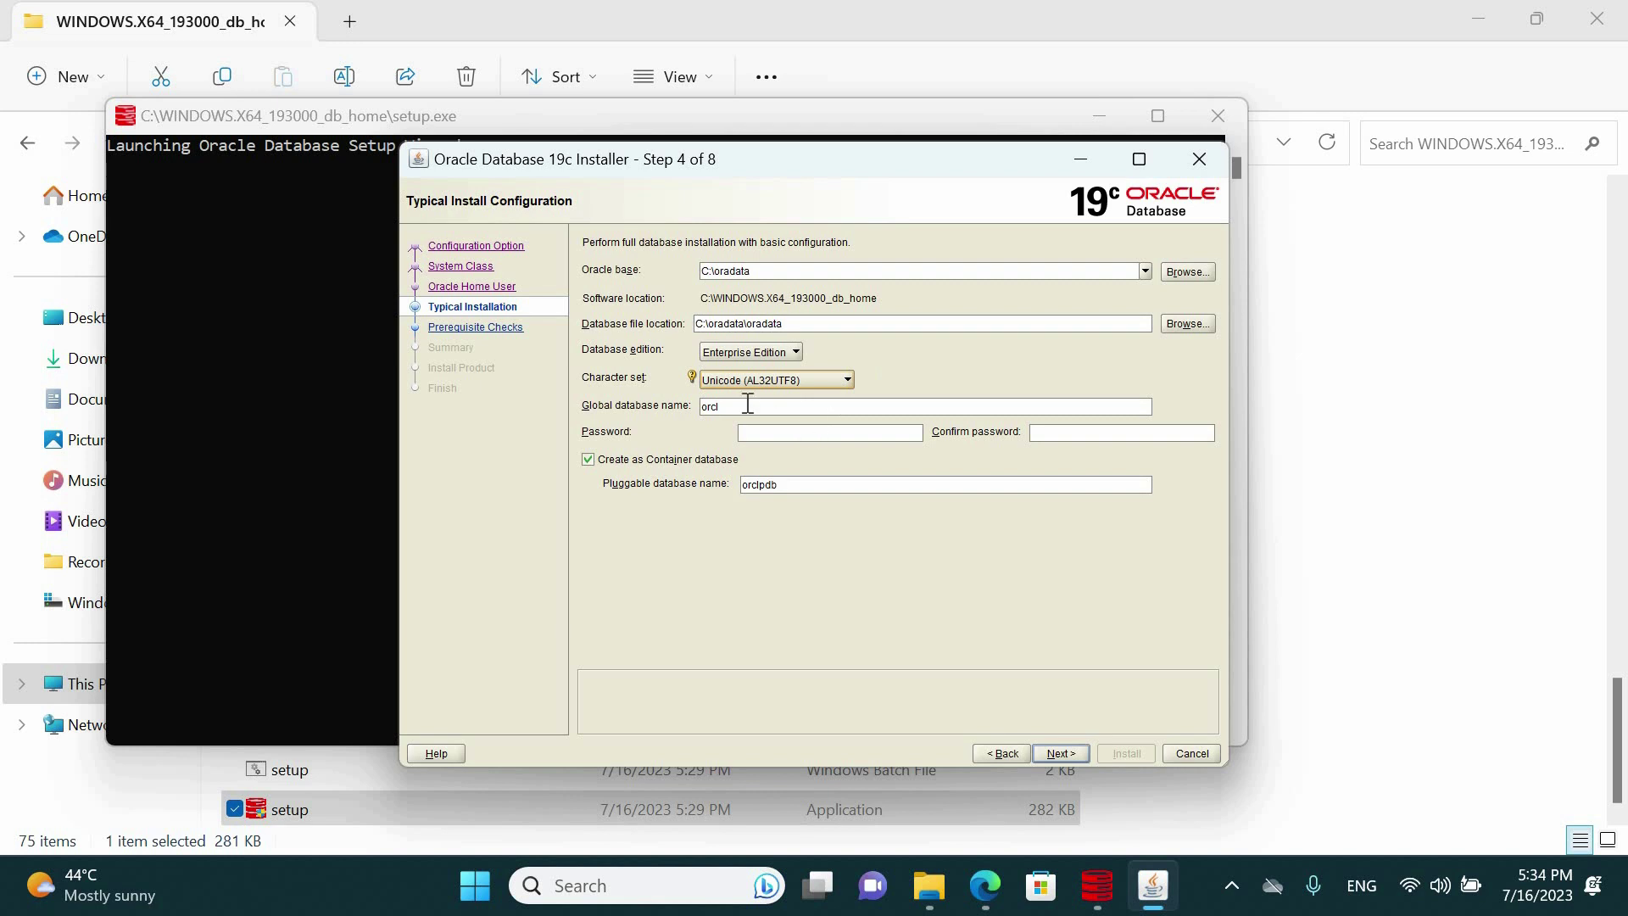
Enter and confirm the administrative password
{"action": "left_click", "coordinate": [762, 433]}
{"action": "type", "text": "o"}
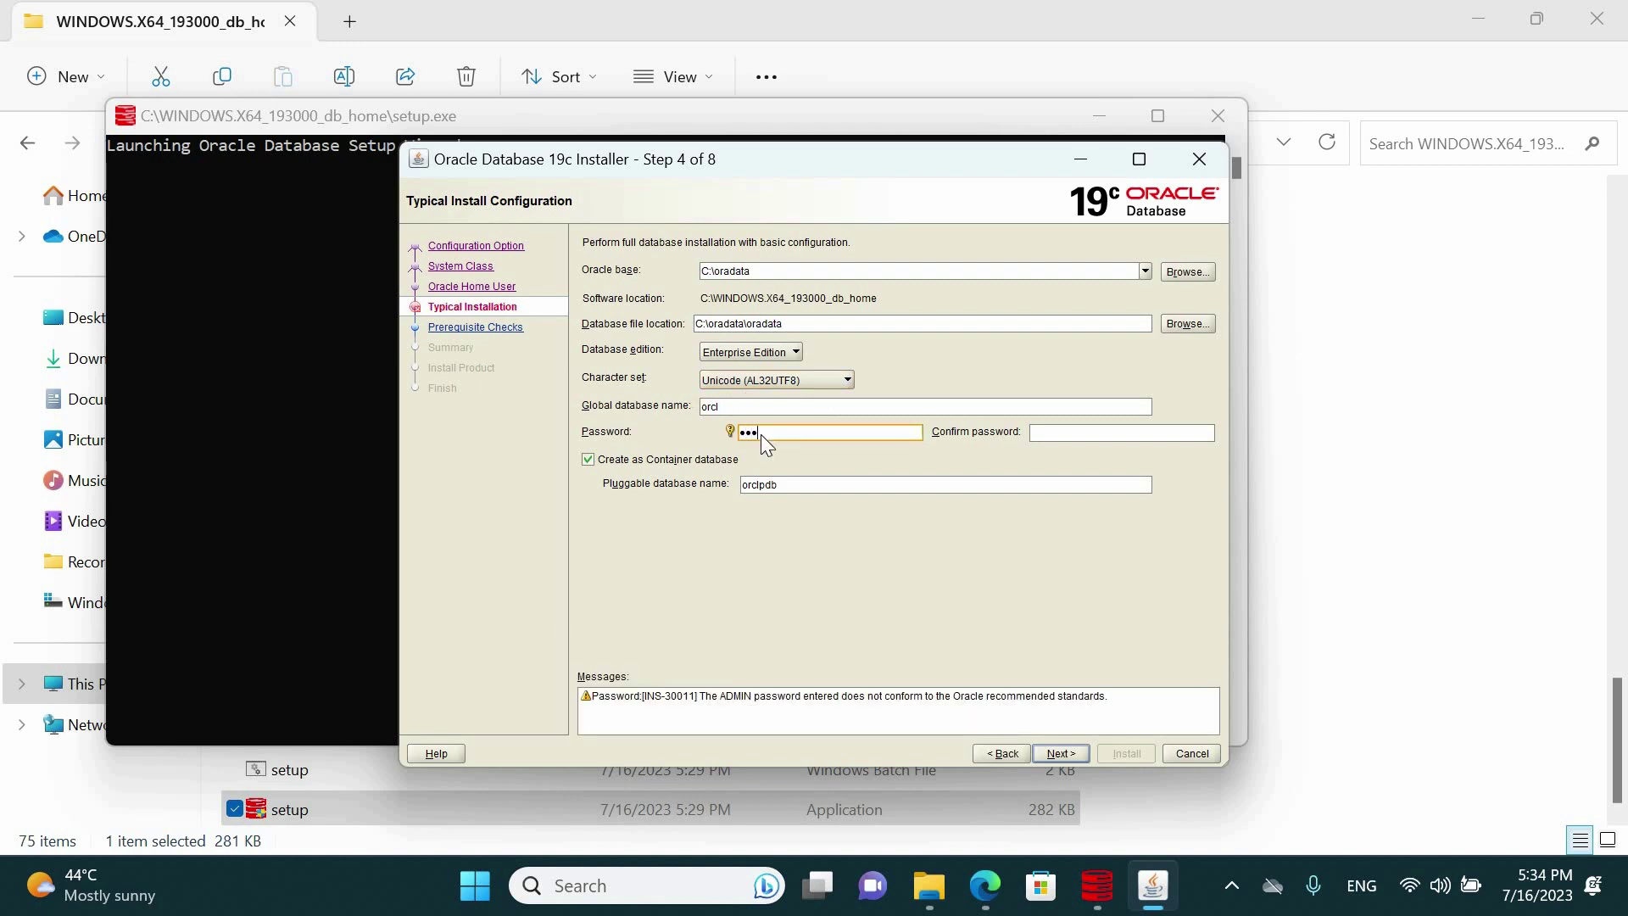
{"action": "type", "text": "racle123"}
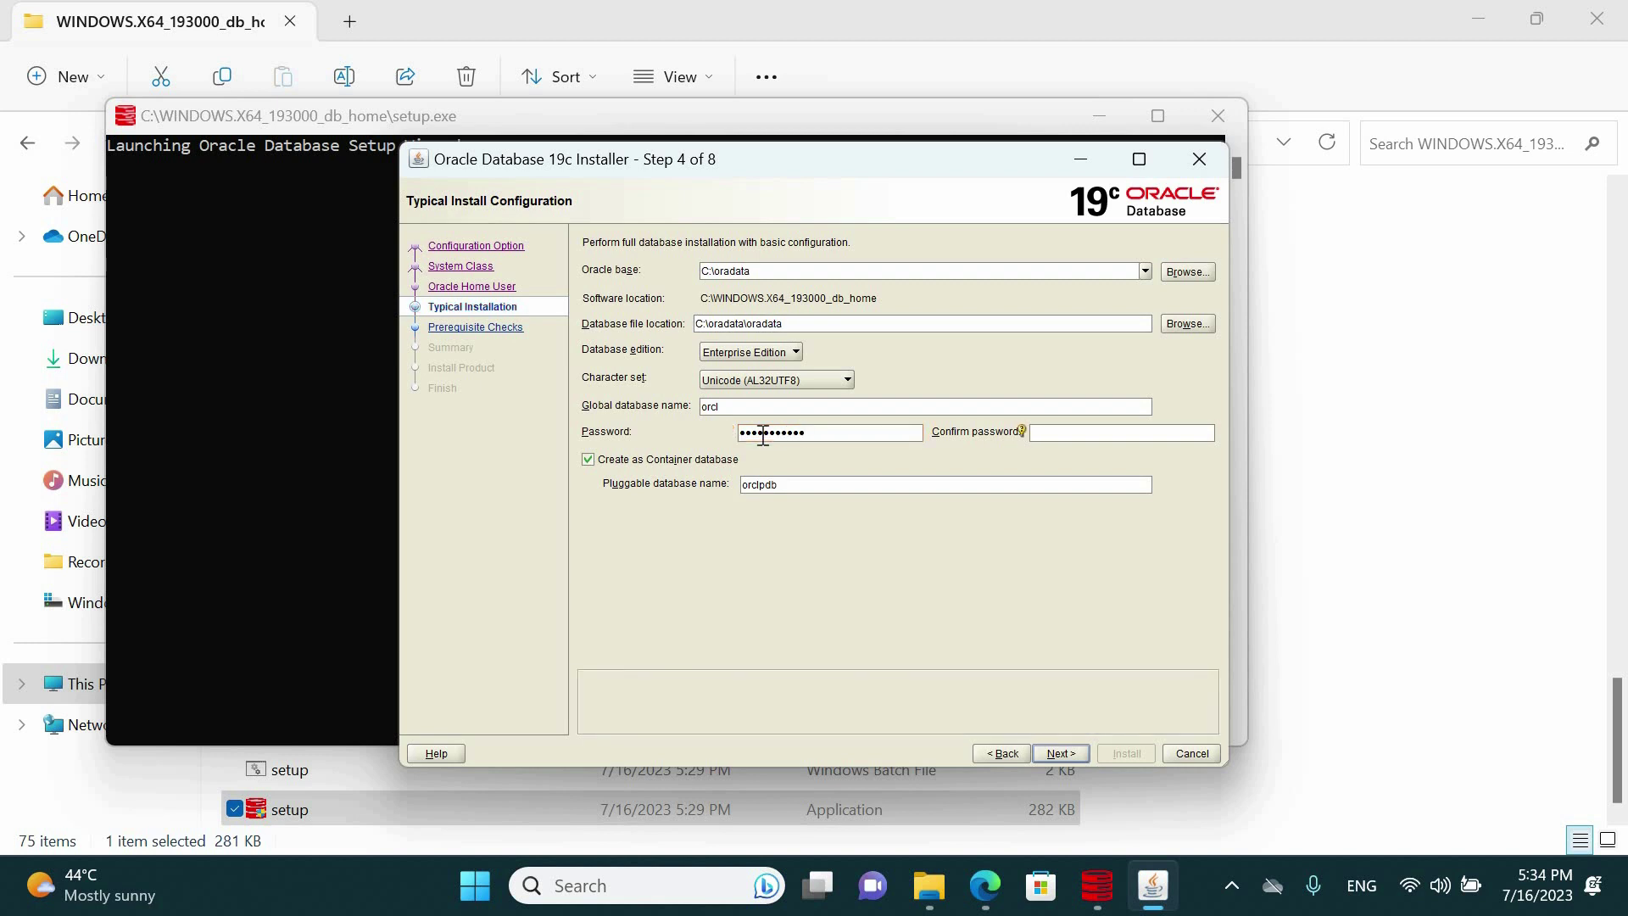
{"action": "key", "text": "Tab"}
{"action": "type", "text": "or"}
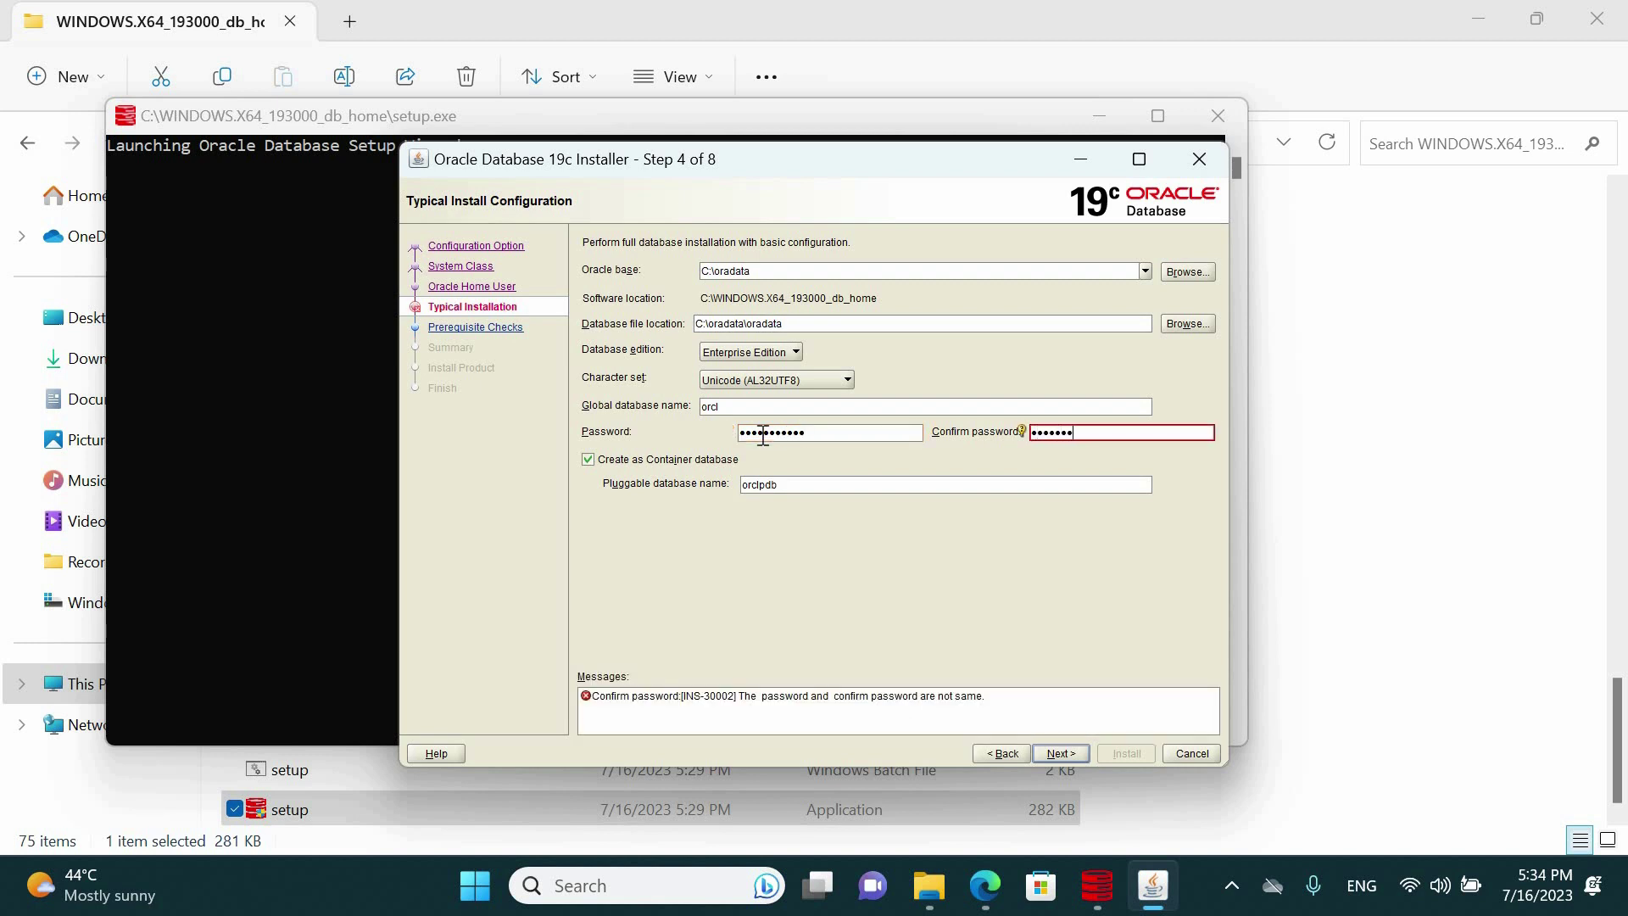
{"action": "type", "text": "acle12345"}
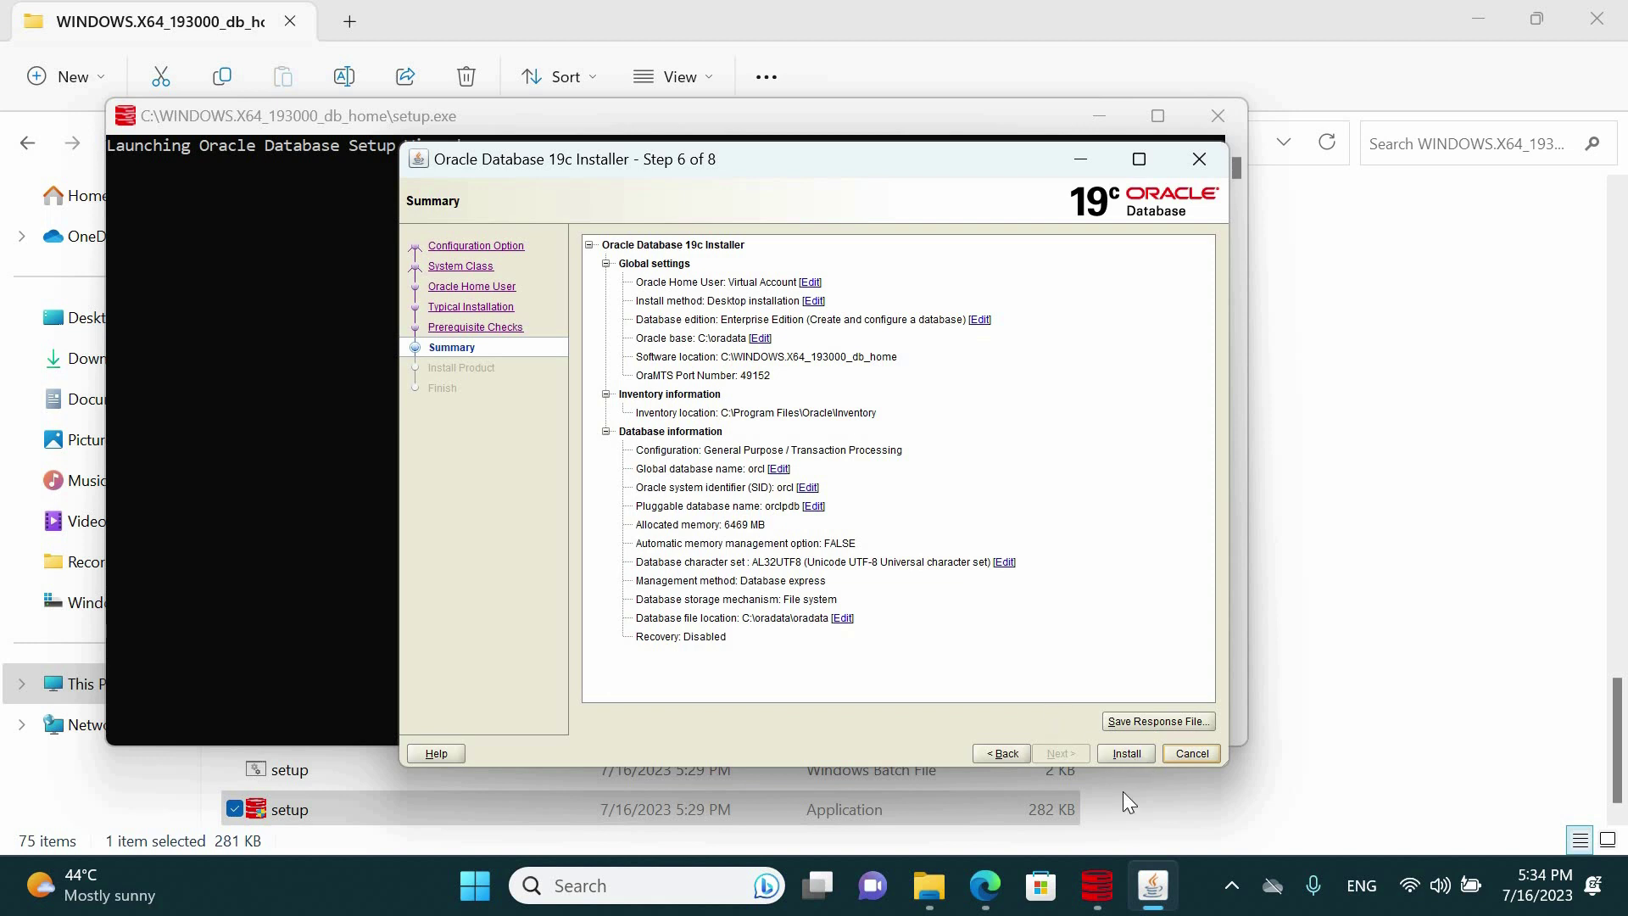
{"action": "left_click", "coordinate": [1125, 753]}
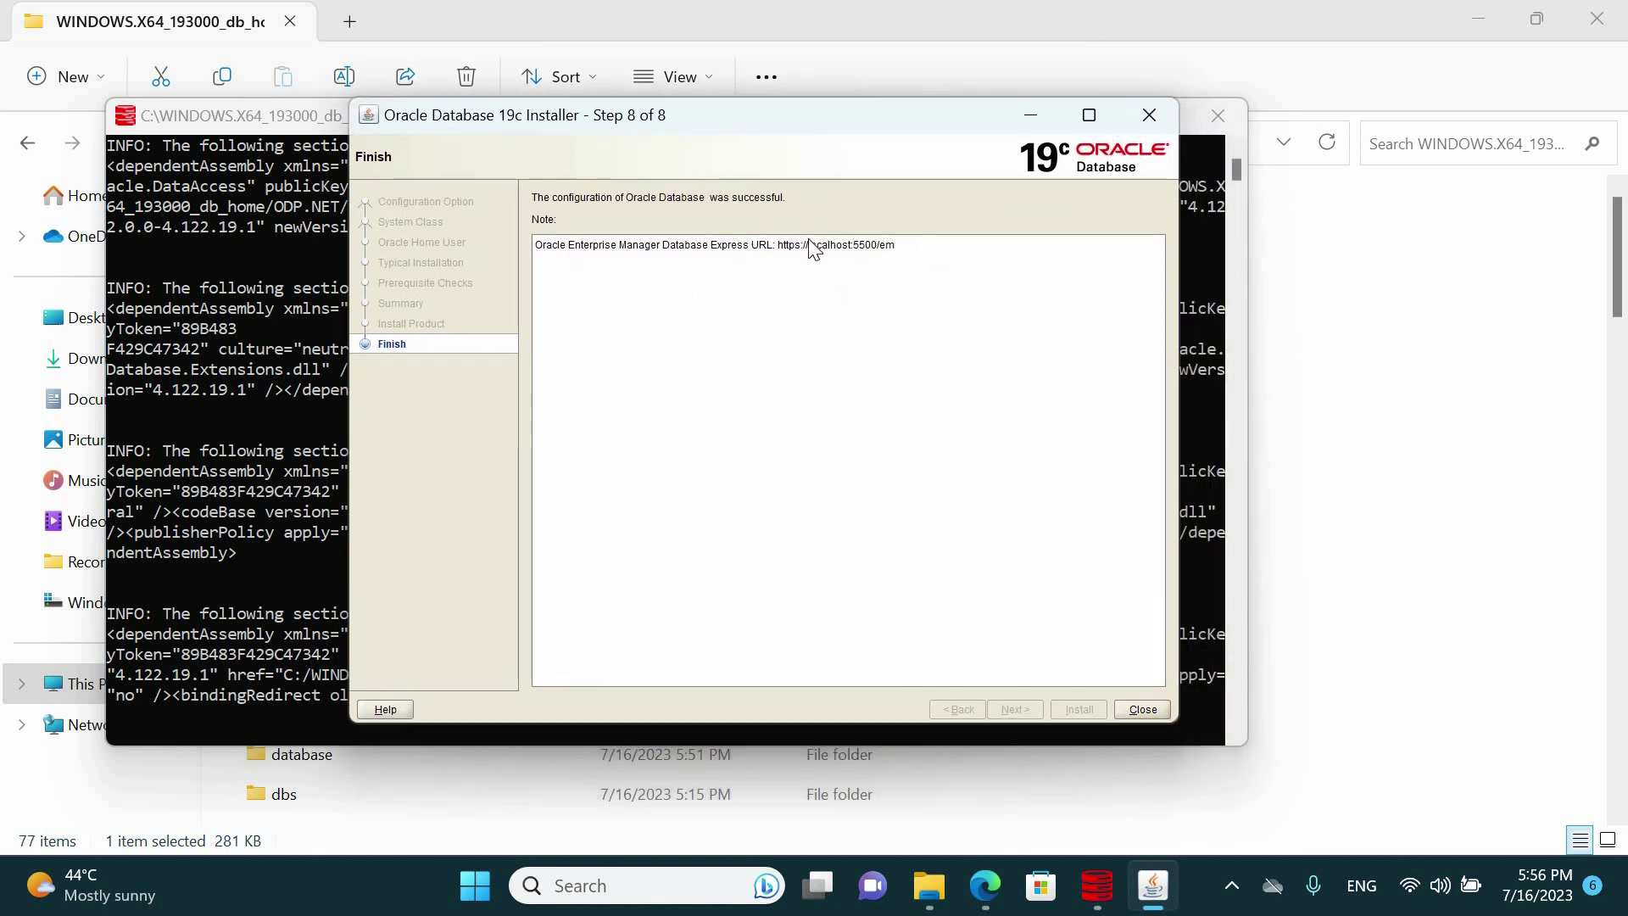
{"action": "left_click_drag", "start_coordinate": [809, 242], "coordinate": [778, 255]}
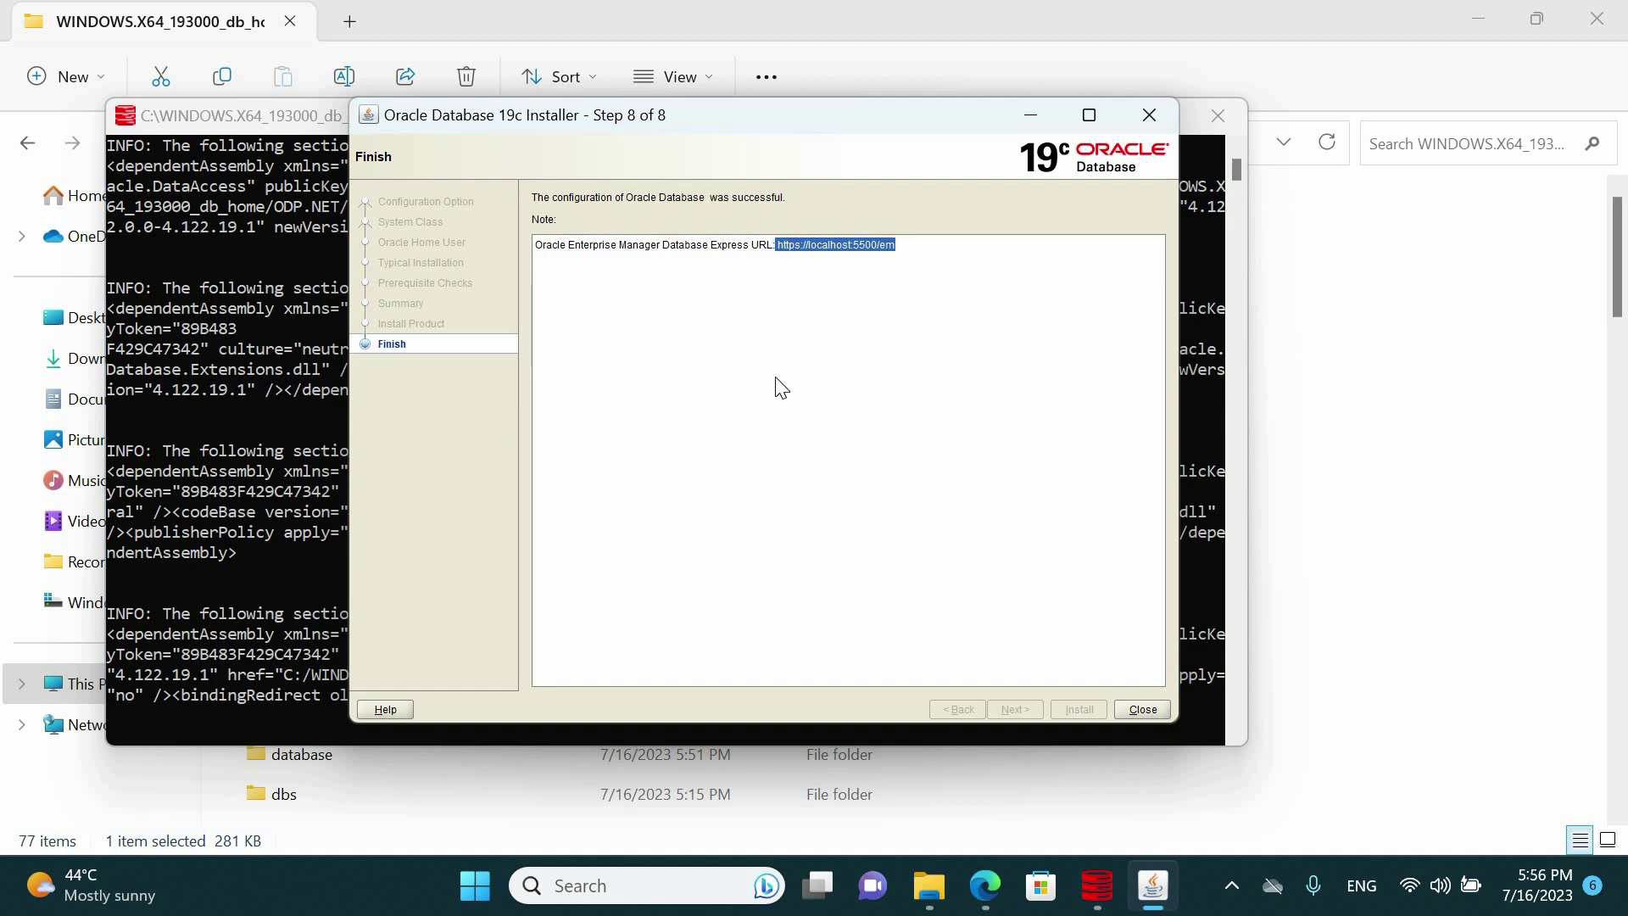
{"action": "left_click", "coordinate": [775, 377]}
Close the installer and File Explorer, and minimize Edge to show the desktop
{"action": "left_click", "coordinate": [1134, 114]}
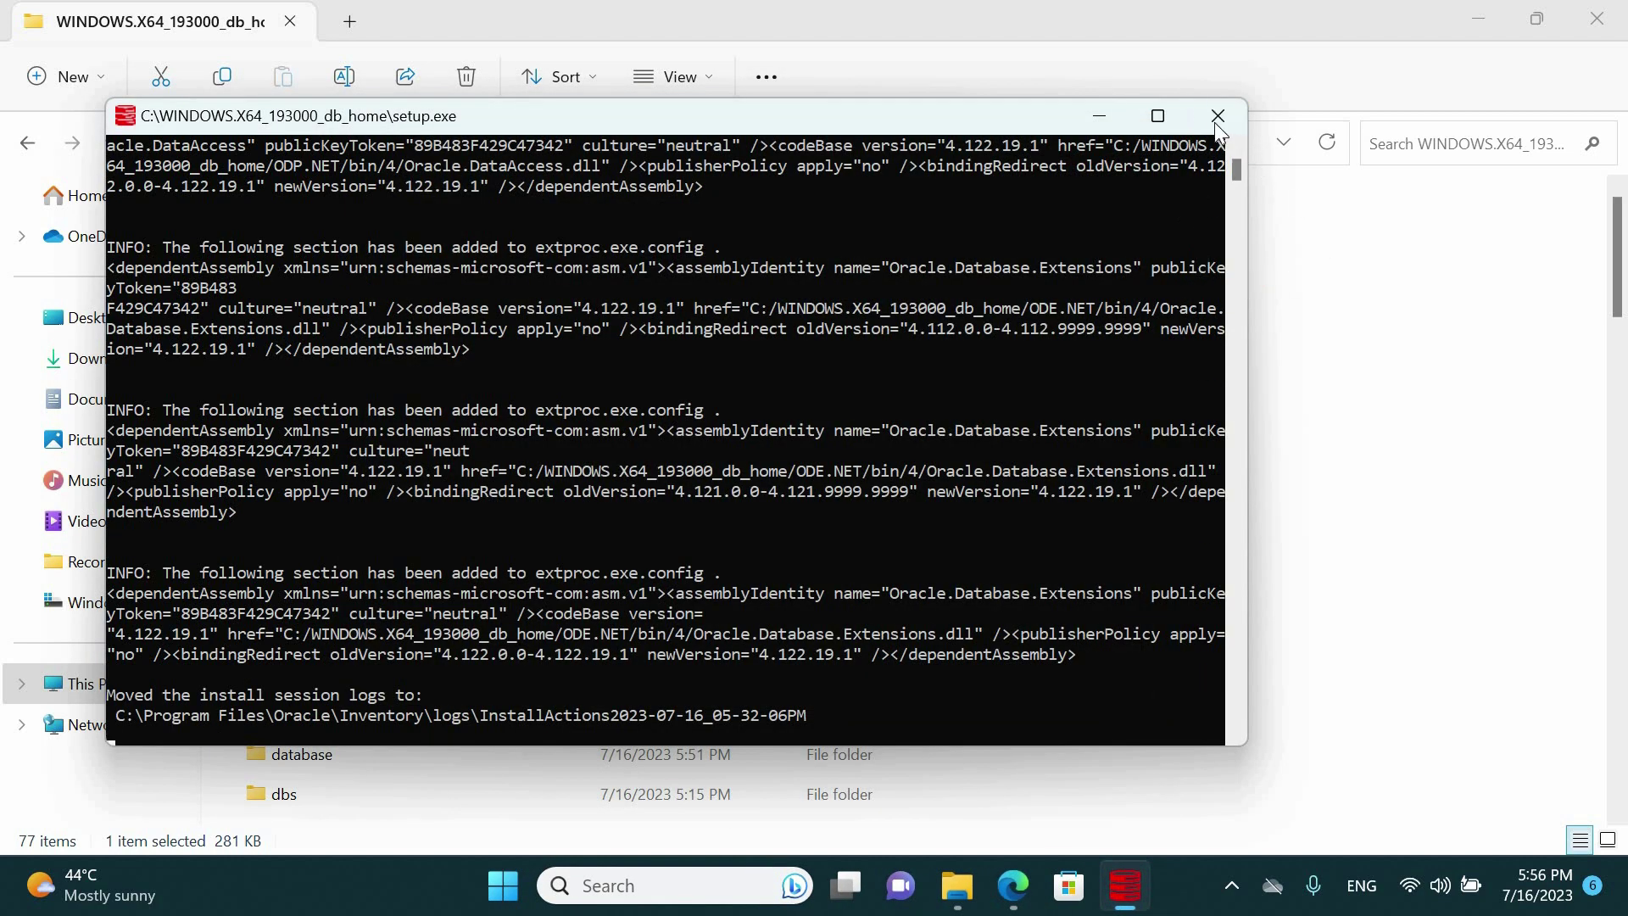
{"action": "left_click", "coordinate": [1597, 19]}
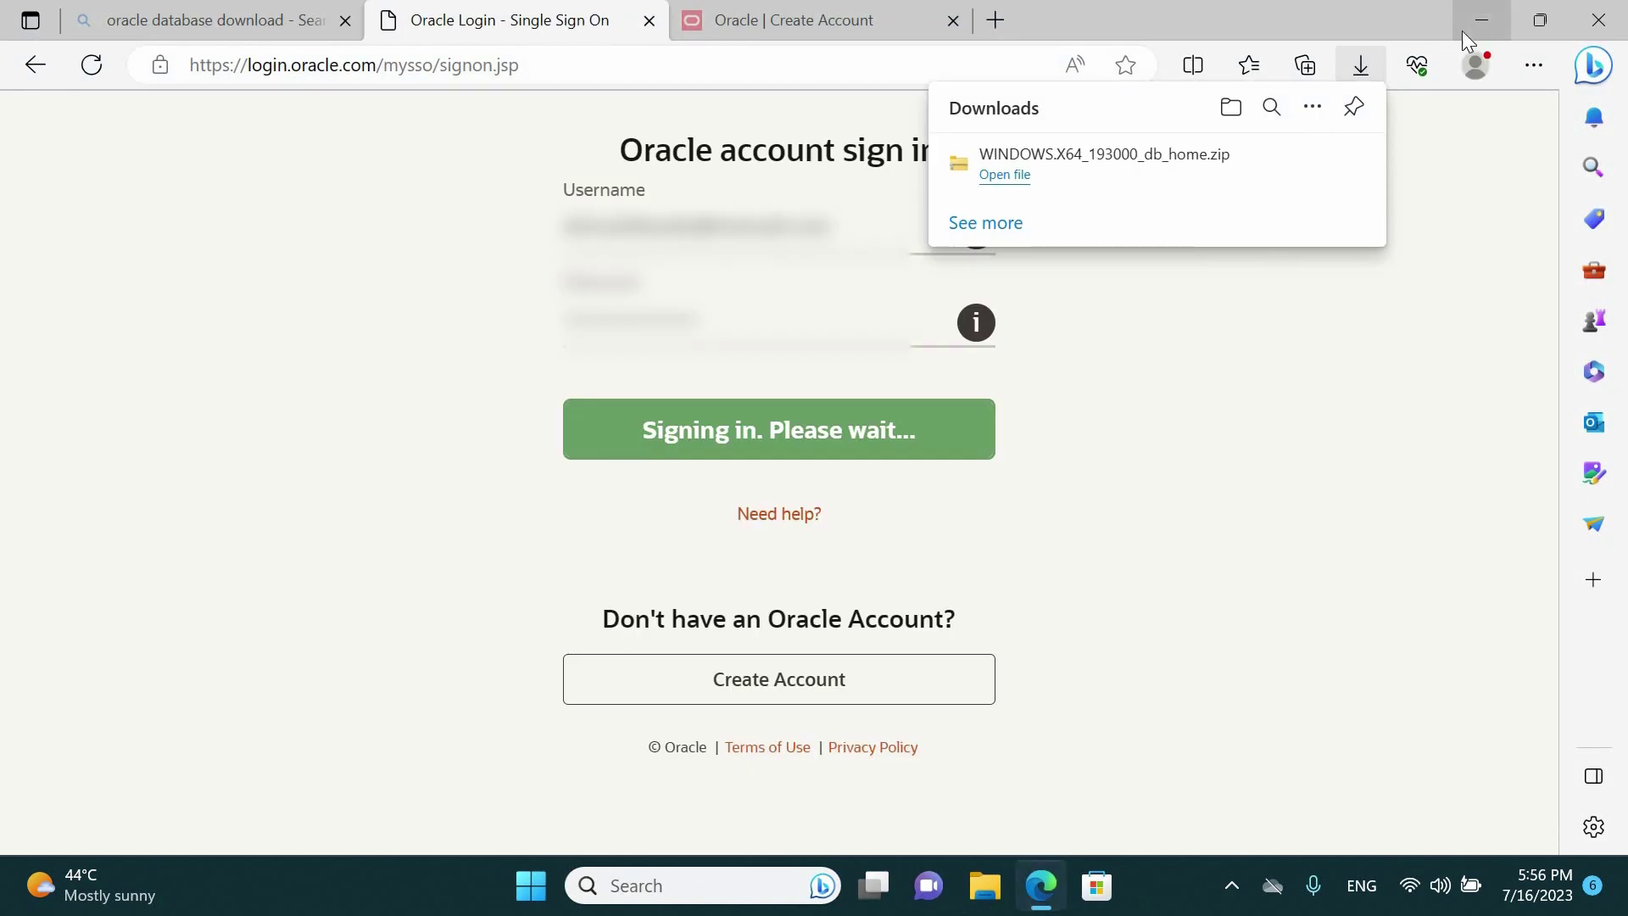
{"action": "left_click", "coordinate": [1467, 26]}
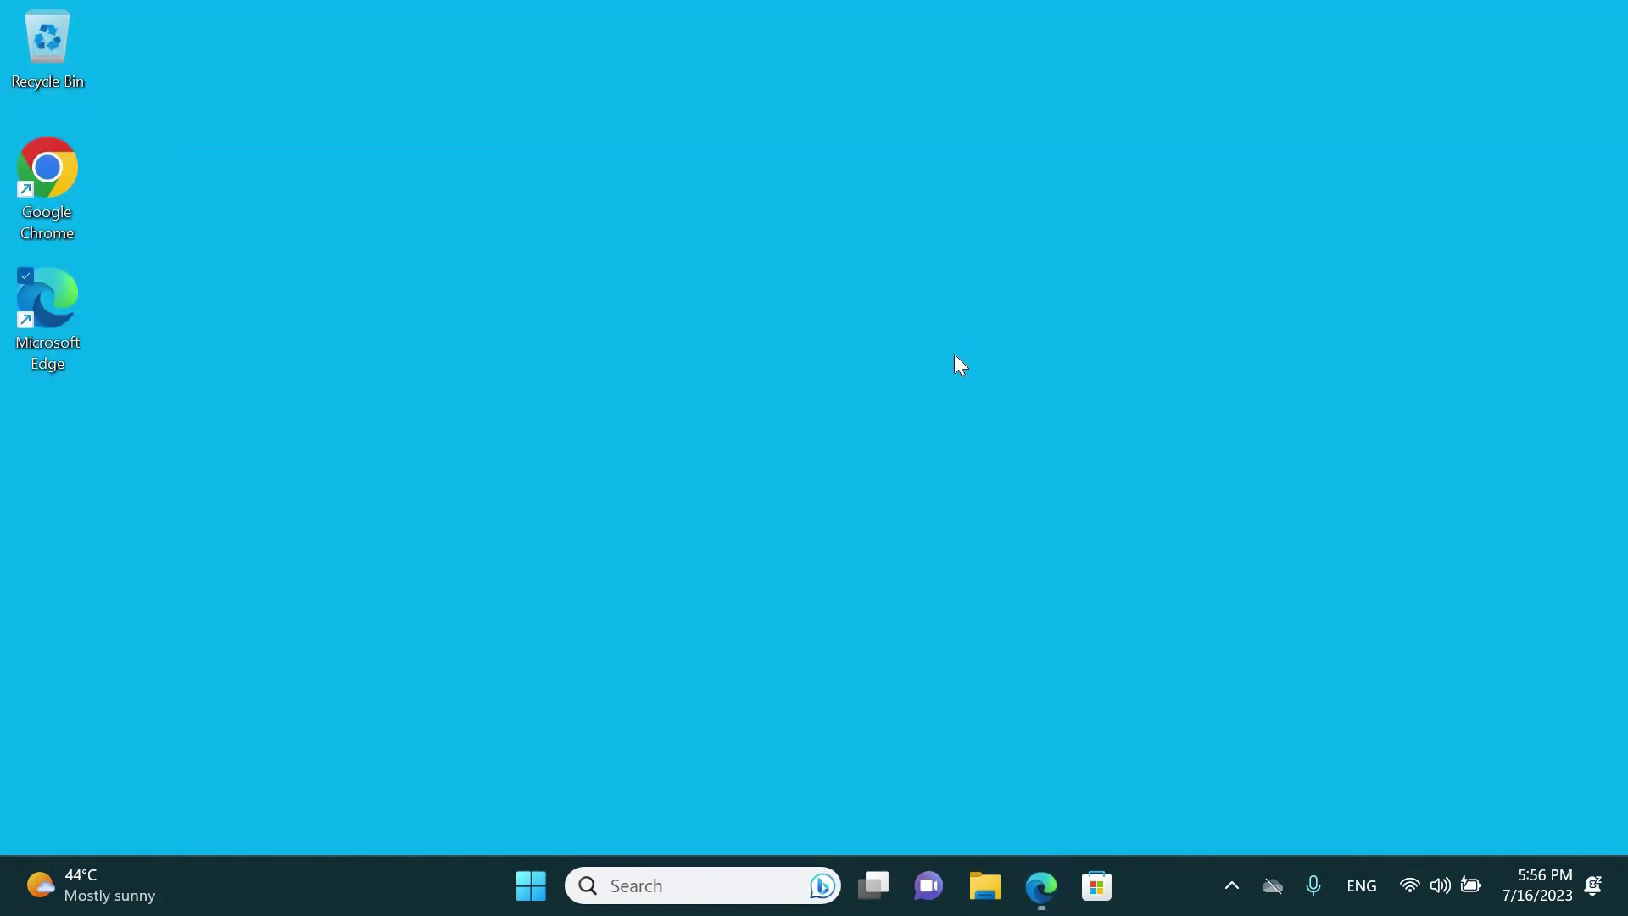
Launch SQL Plus from the Start menu search
{"action": "left_click", "coordinate": [532, 886]}
{"action": "type", "text": "s"}
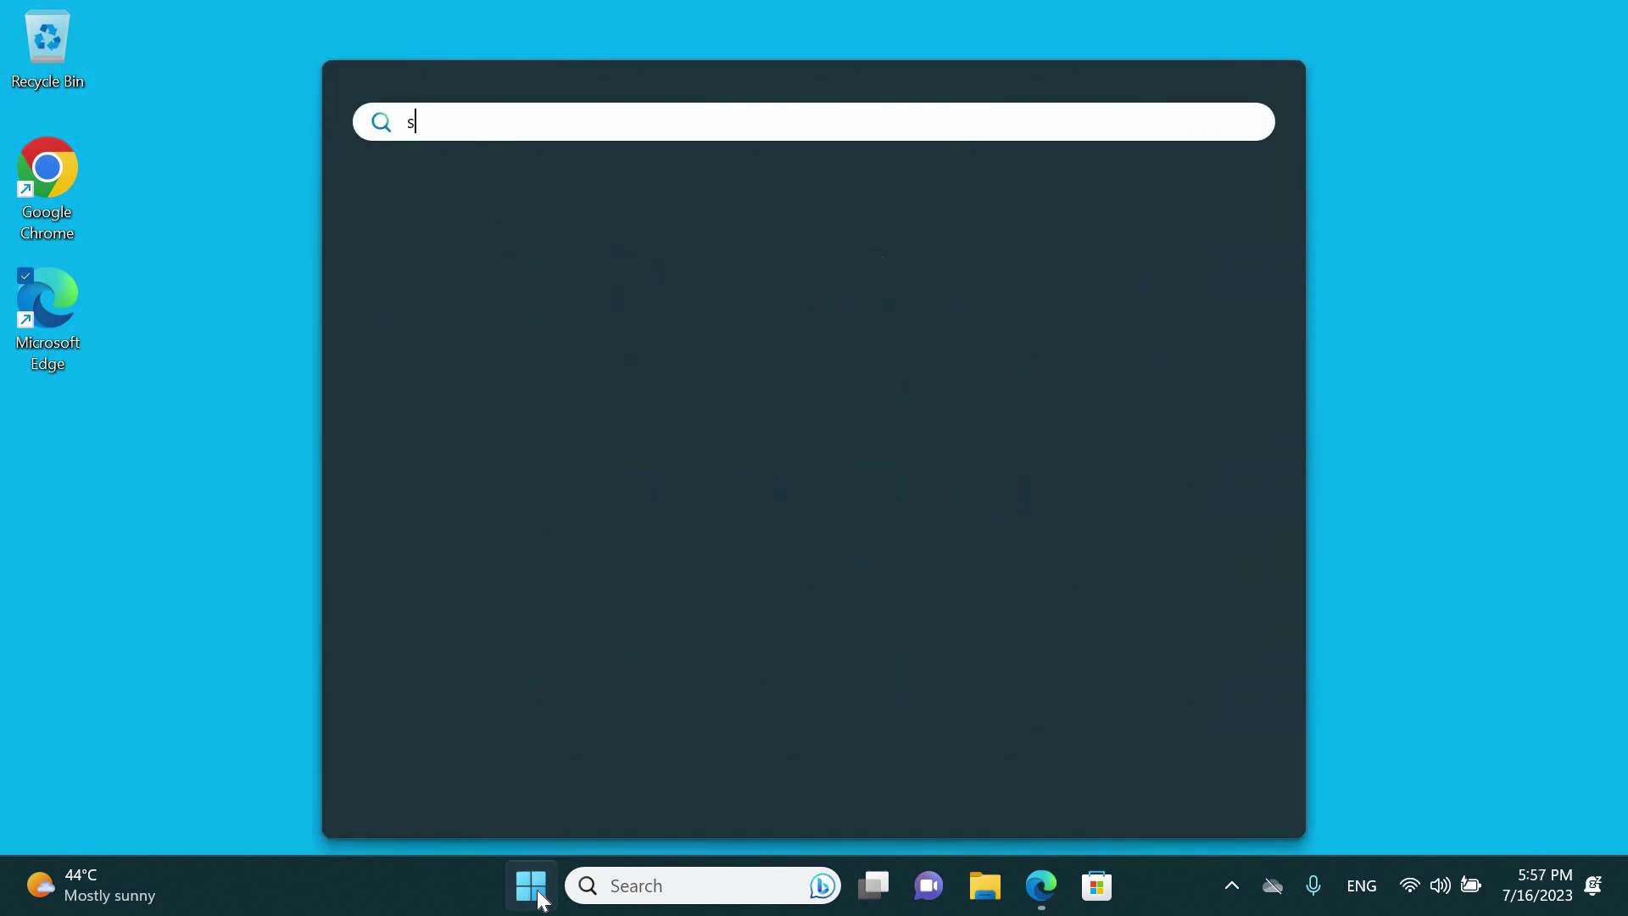
{"action": "type", "text": "qlplus"}
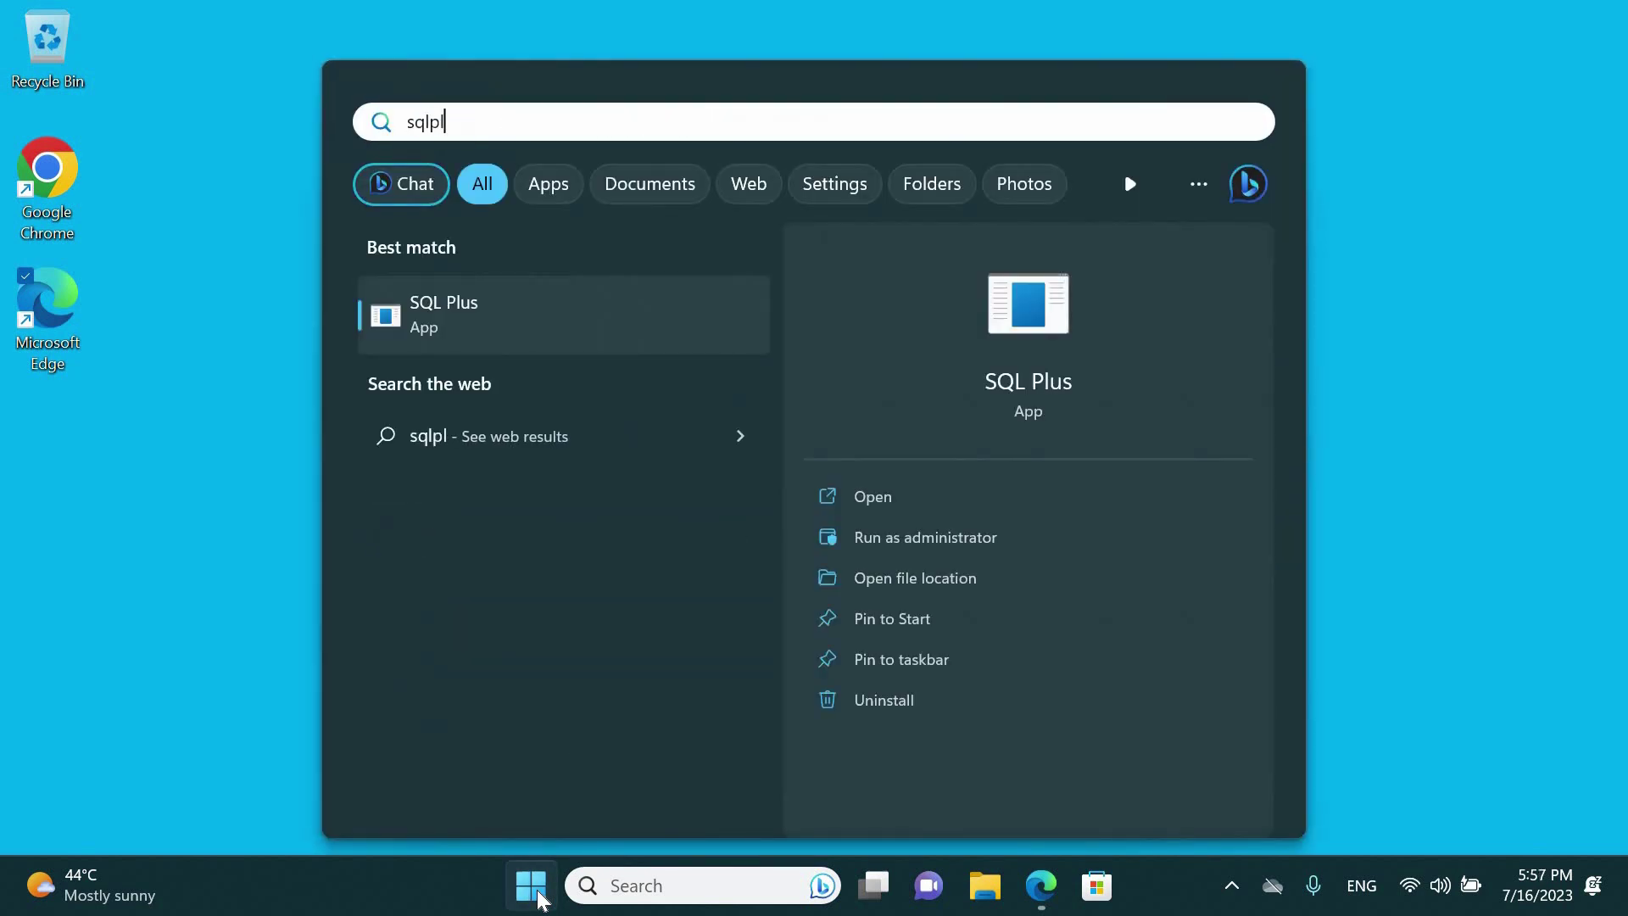
{"action": "left_click", "coordinate": [458, 339]}
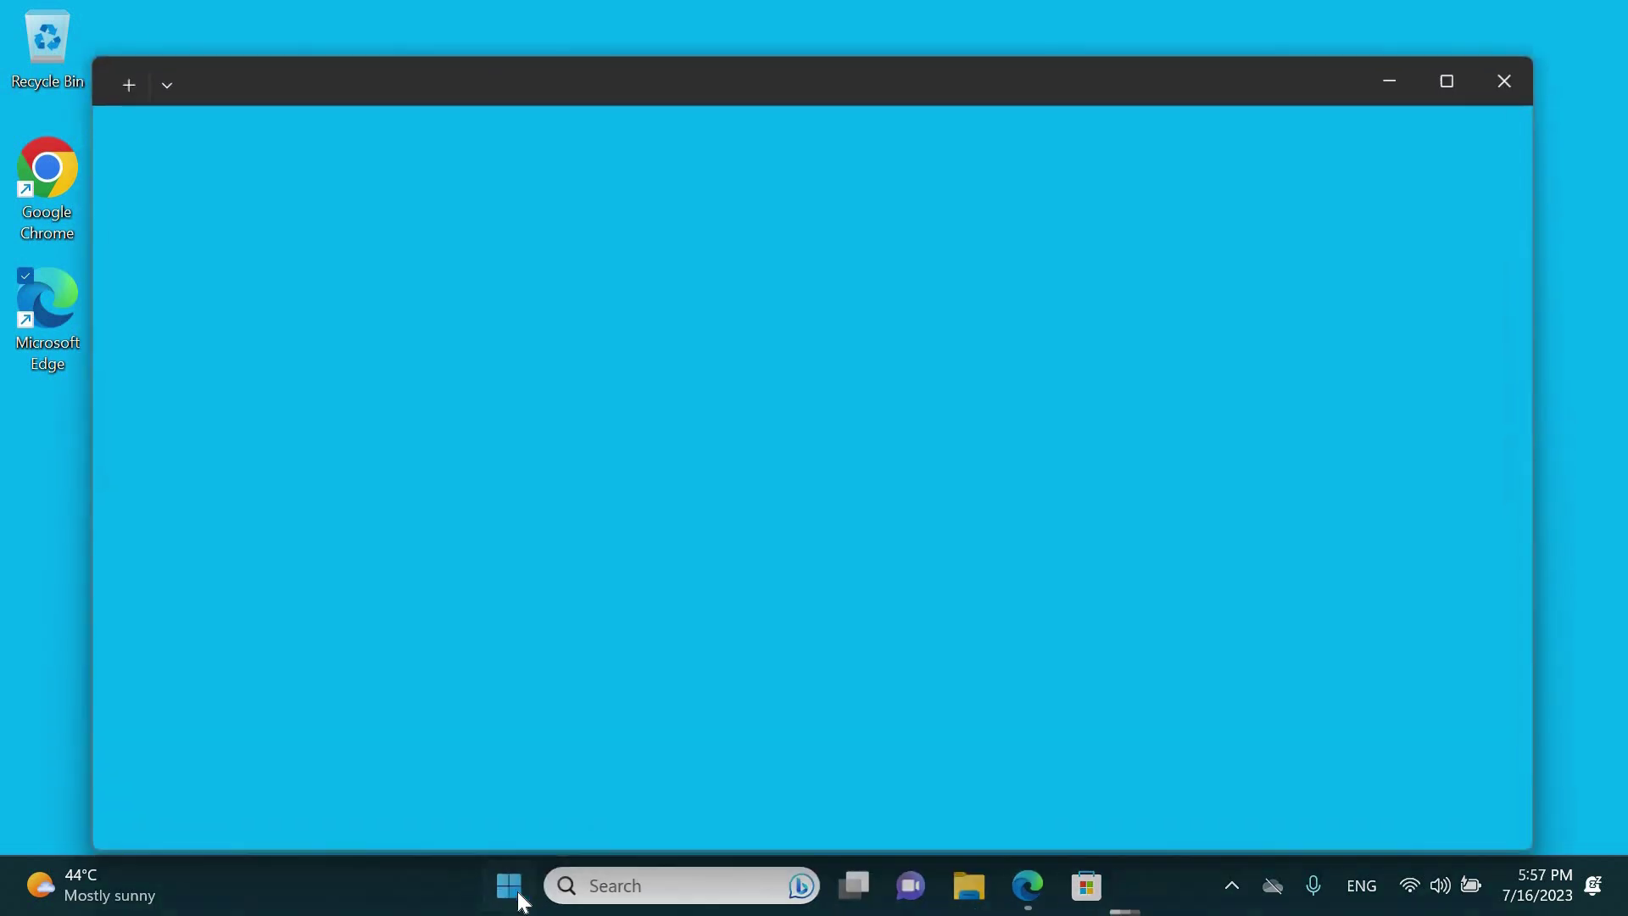
{"action": "key", "text": "super"}
{"action": "left_click", "coordinate": [373, 475]}
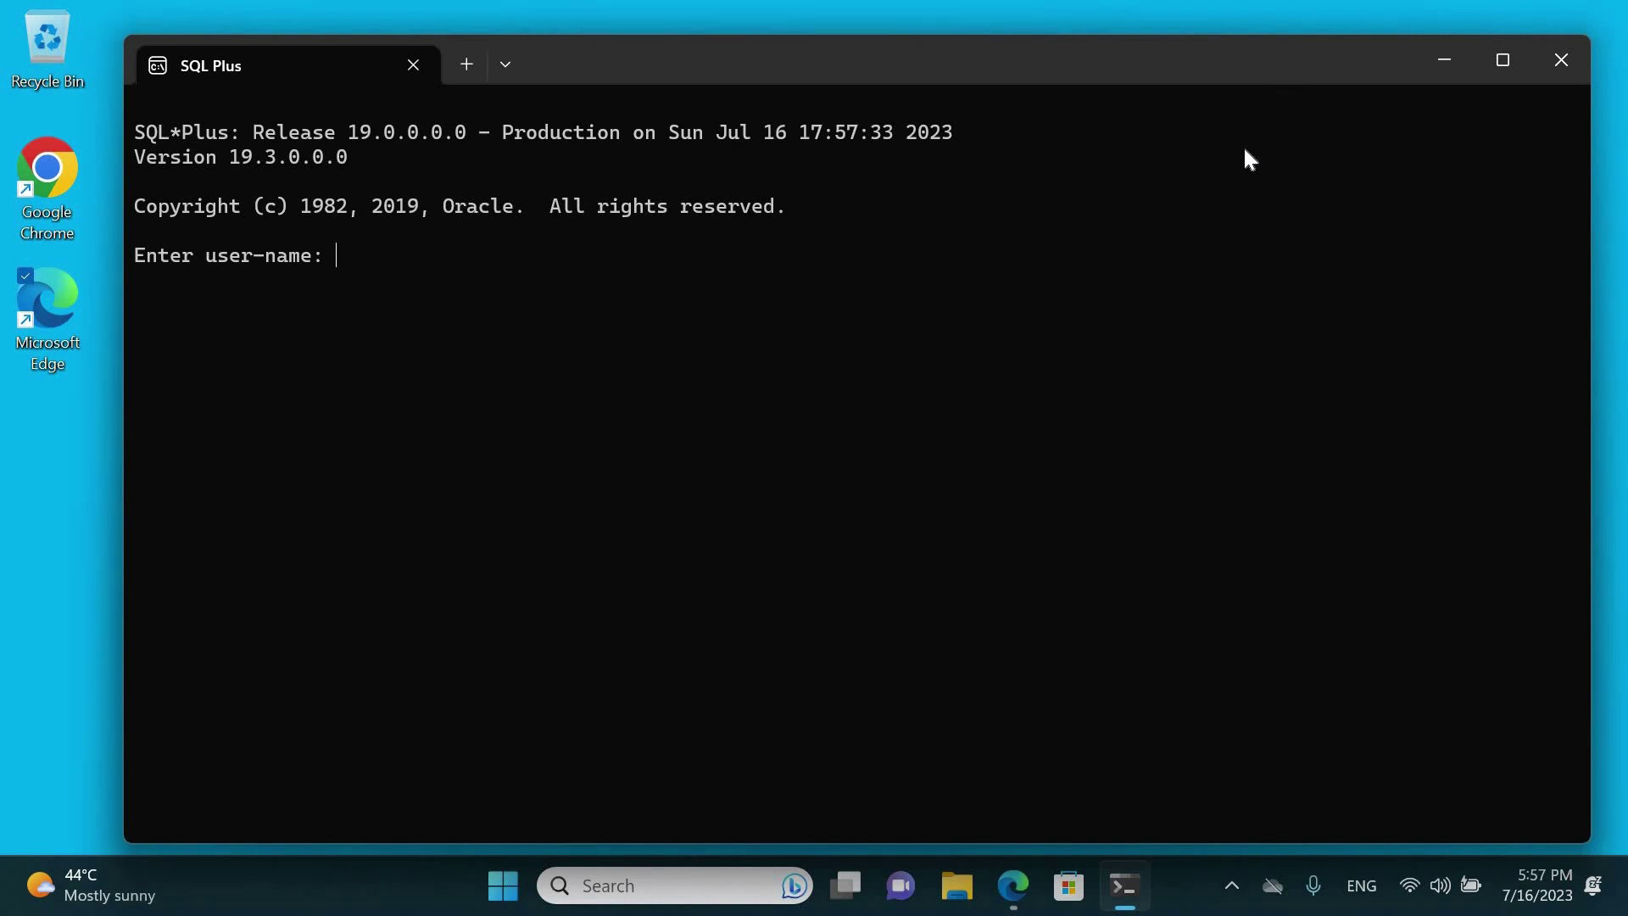
Log in as sys as sysdba and reset the sys password with ALTER USER
{"action": "type", "text": "sys as sysdba"}
{"action": "key", "text": "Return"}
{"action": "key", "text": "Return"}
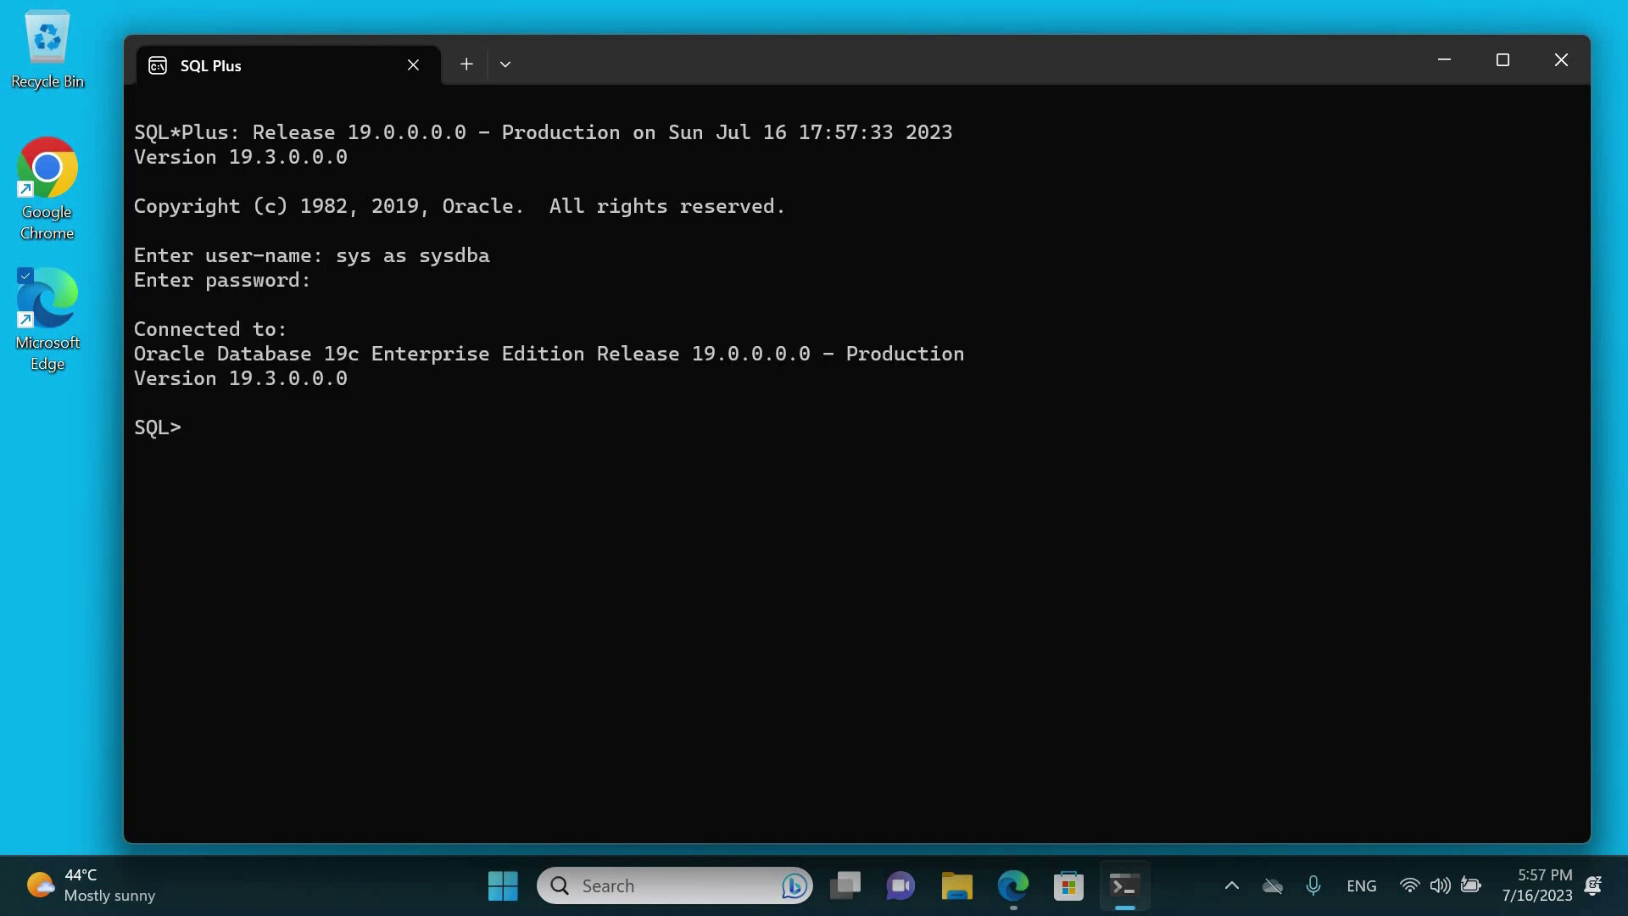
{"action": "type", "text": "alter user sys id"}
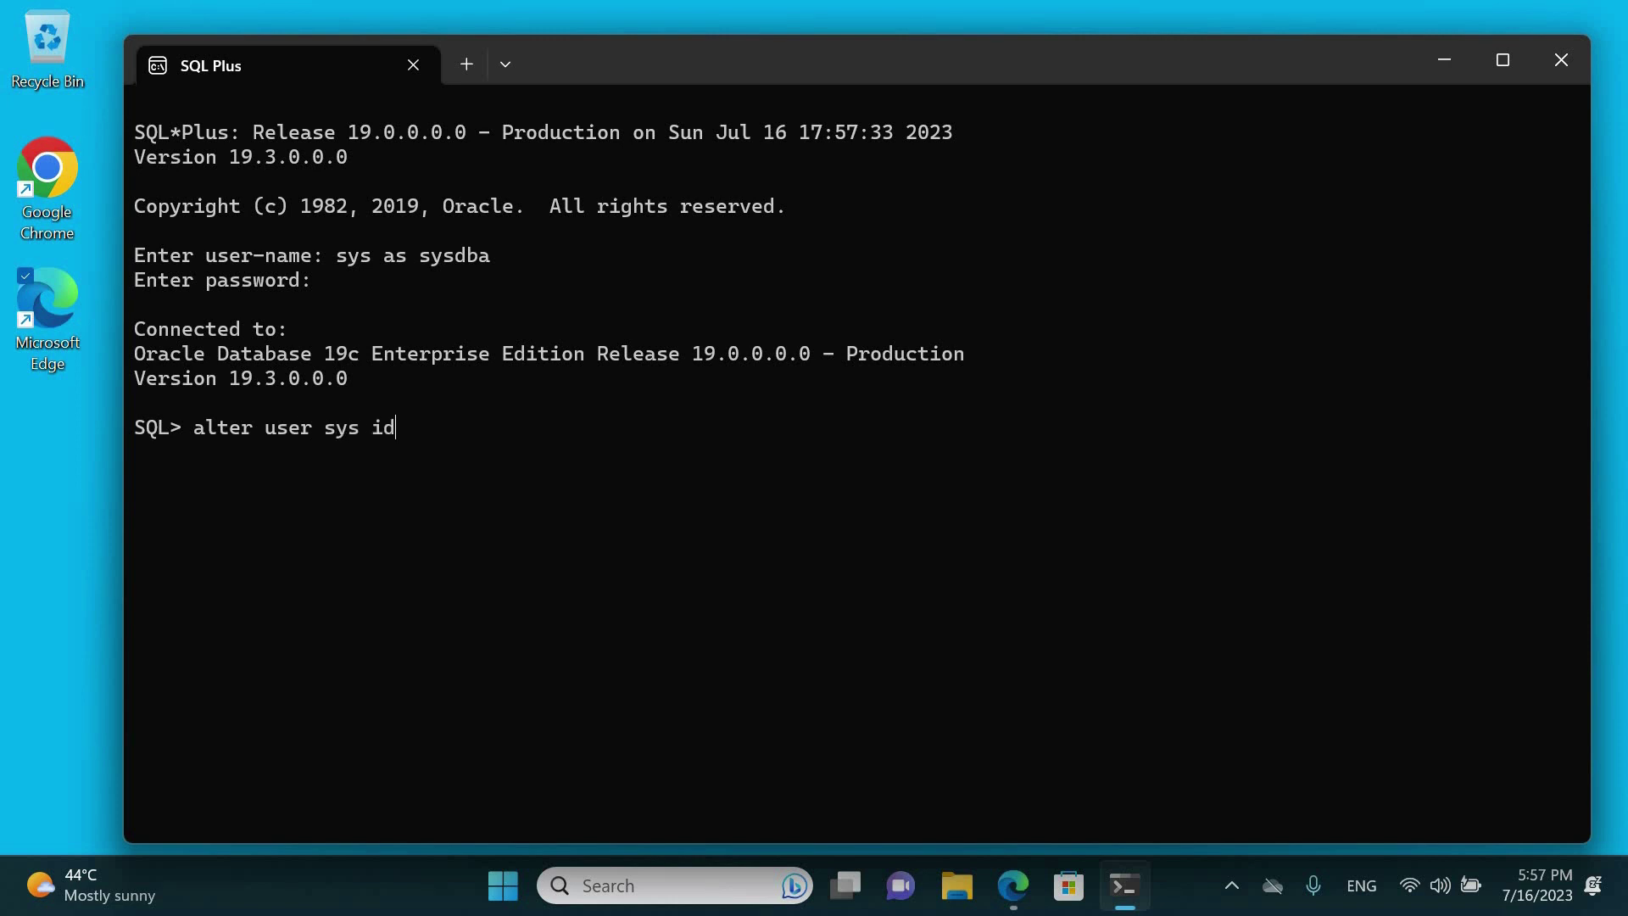
{"action": "type", "text": "entified by abc"}
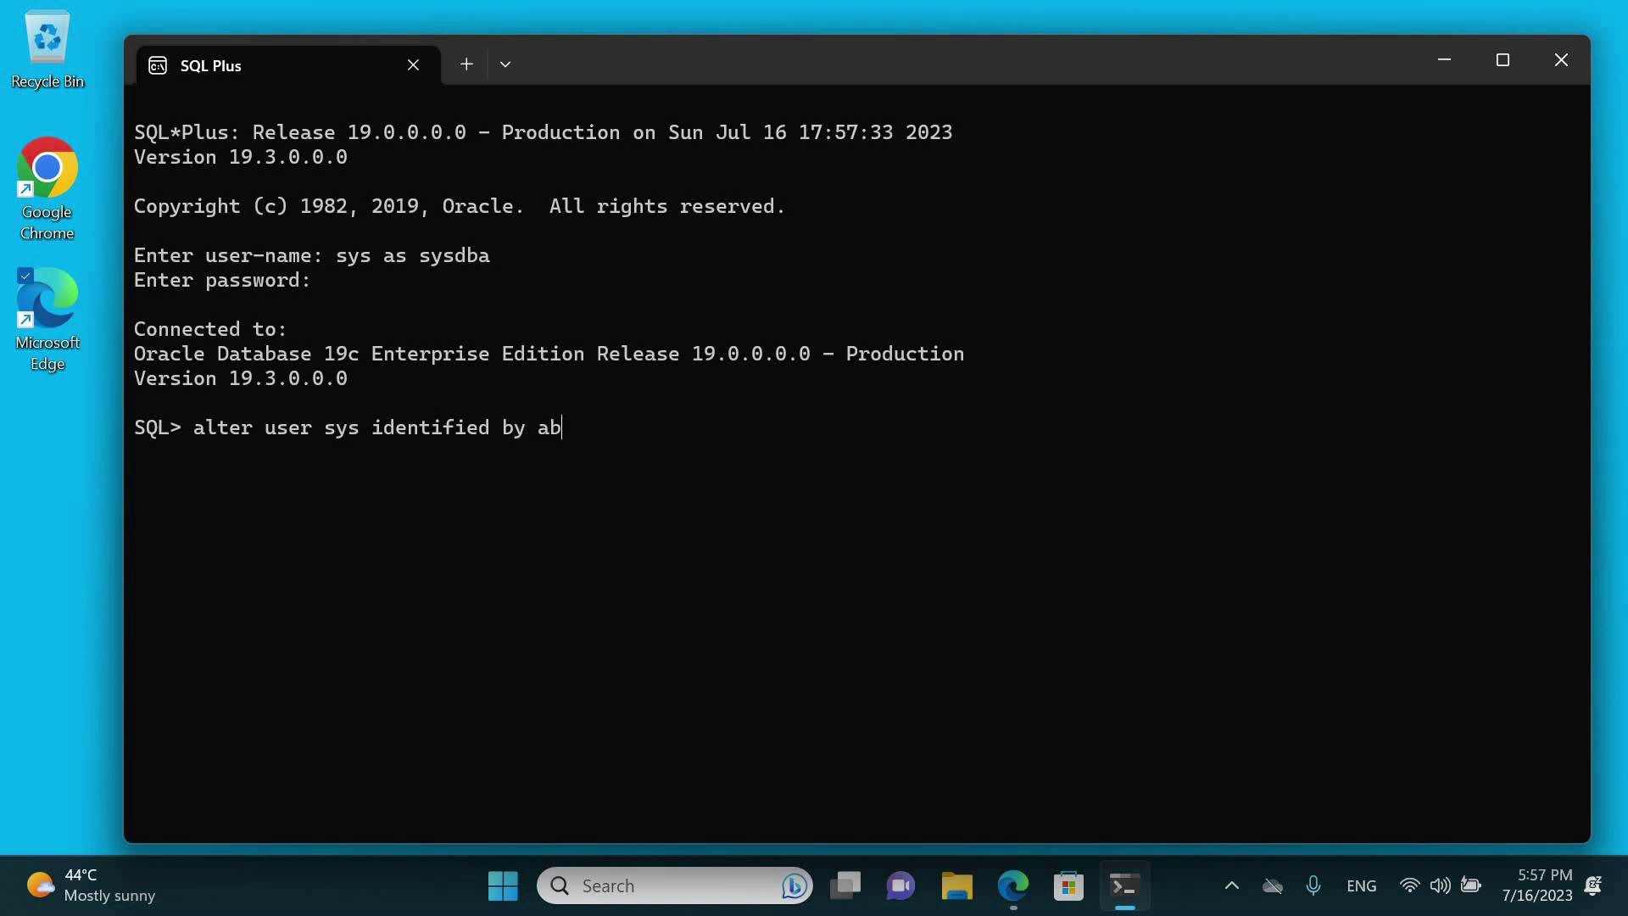
{"action": "type", "text": ";"}
{"action": "key", "text": "Return"}
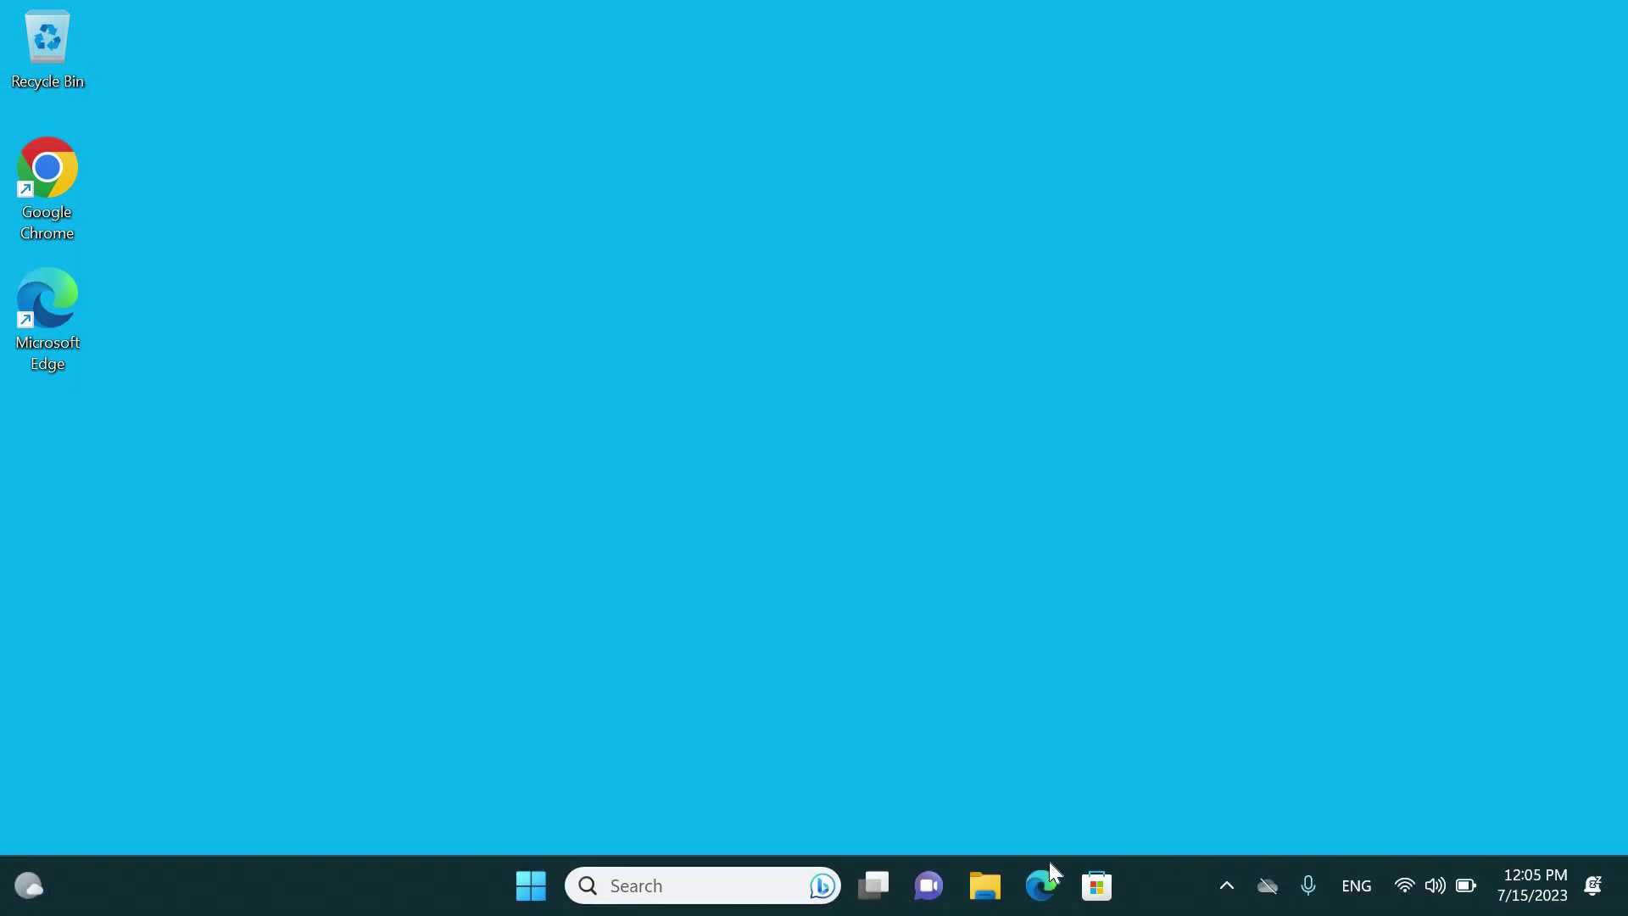
Search for oracle sql developer download and open Oracle's SQL Developer Downloads page
{"action": "left_click", "coordinate": [1052, 893]}
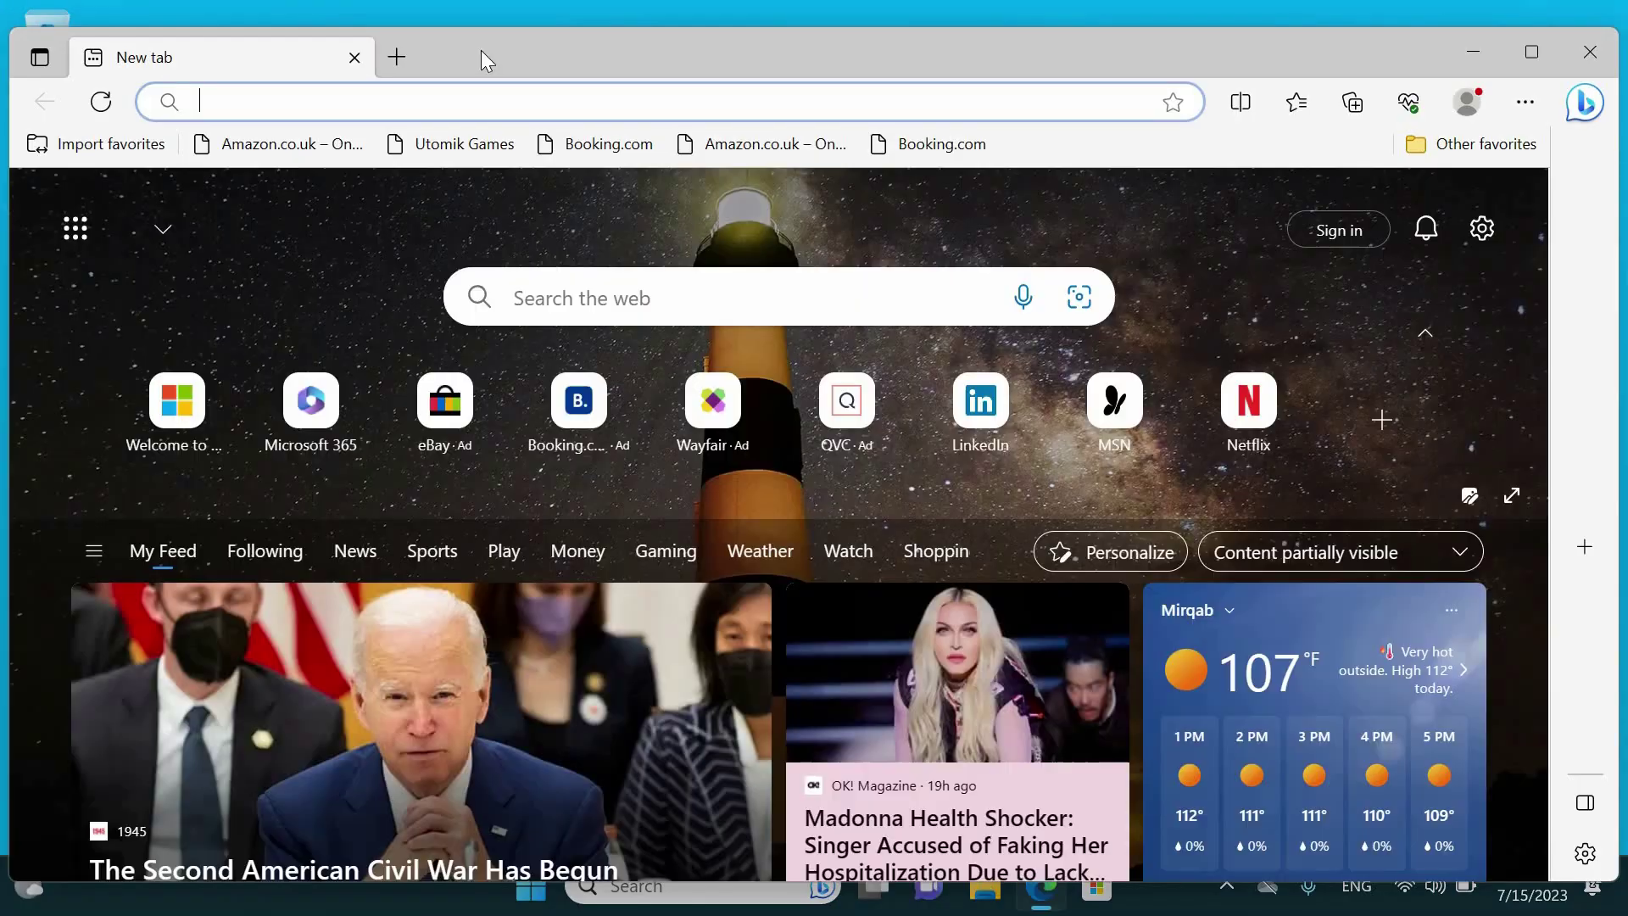
{"action": "double_click", "coordinate": [480, 53]}
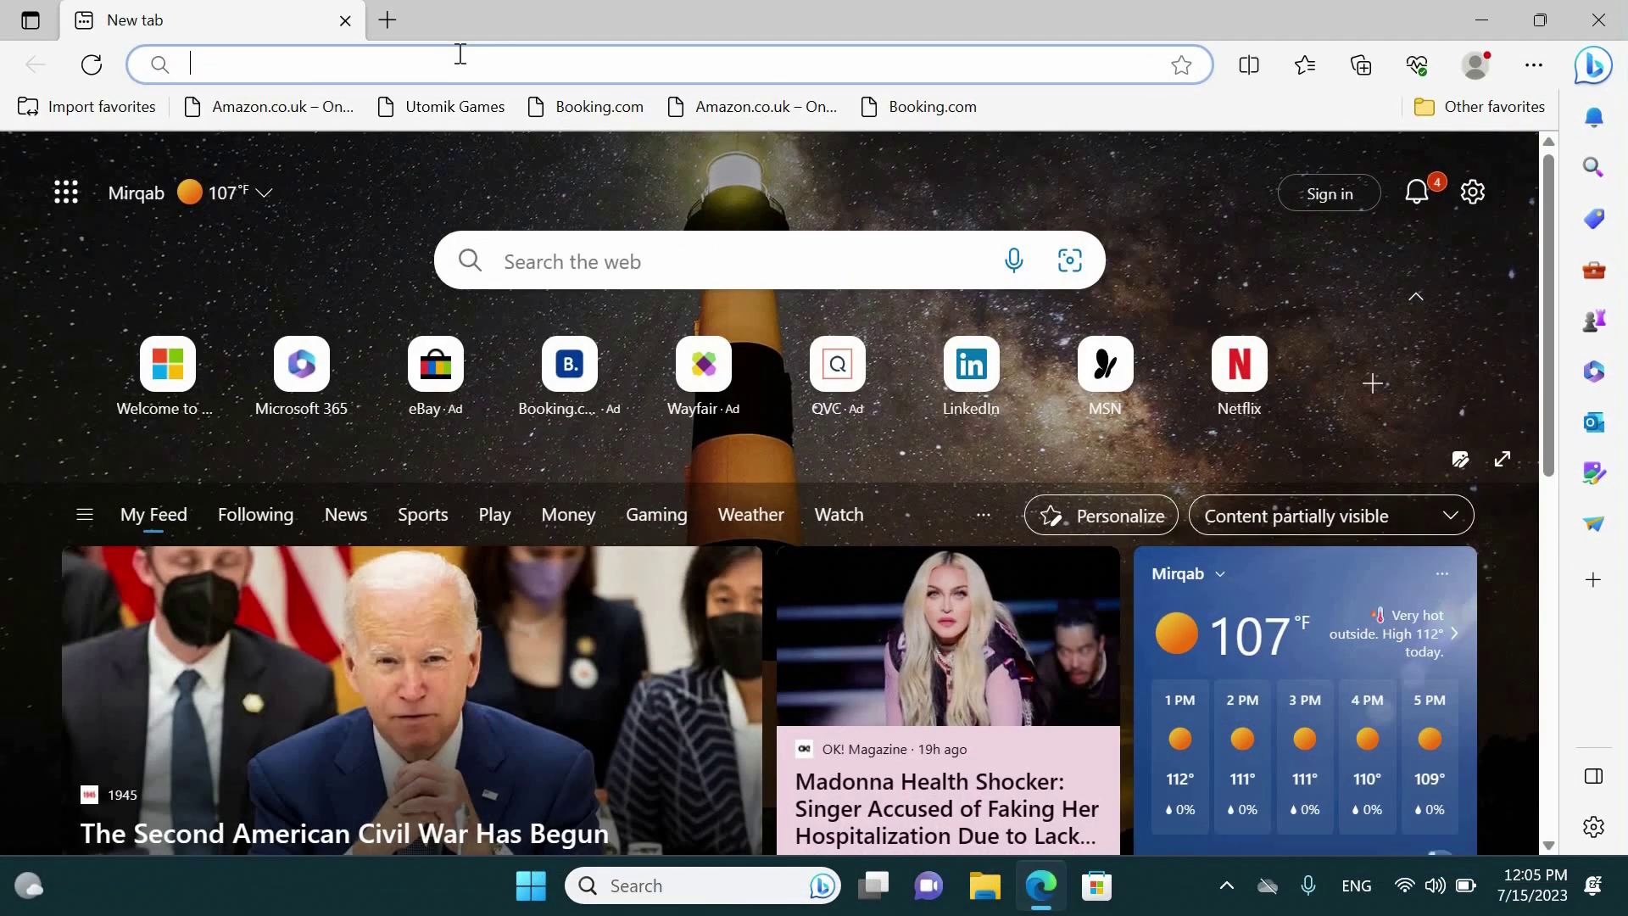
{"action": "left_click", "coordinate": [459, 53]}
{"action": "type", "text": "oracle sql developer download"}
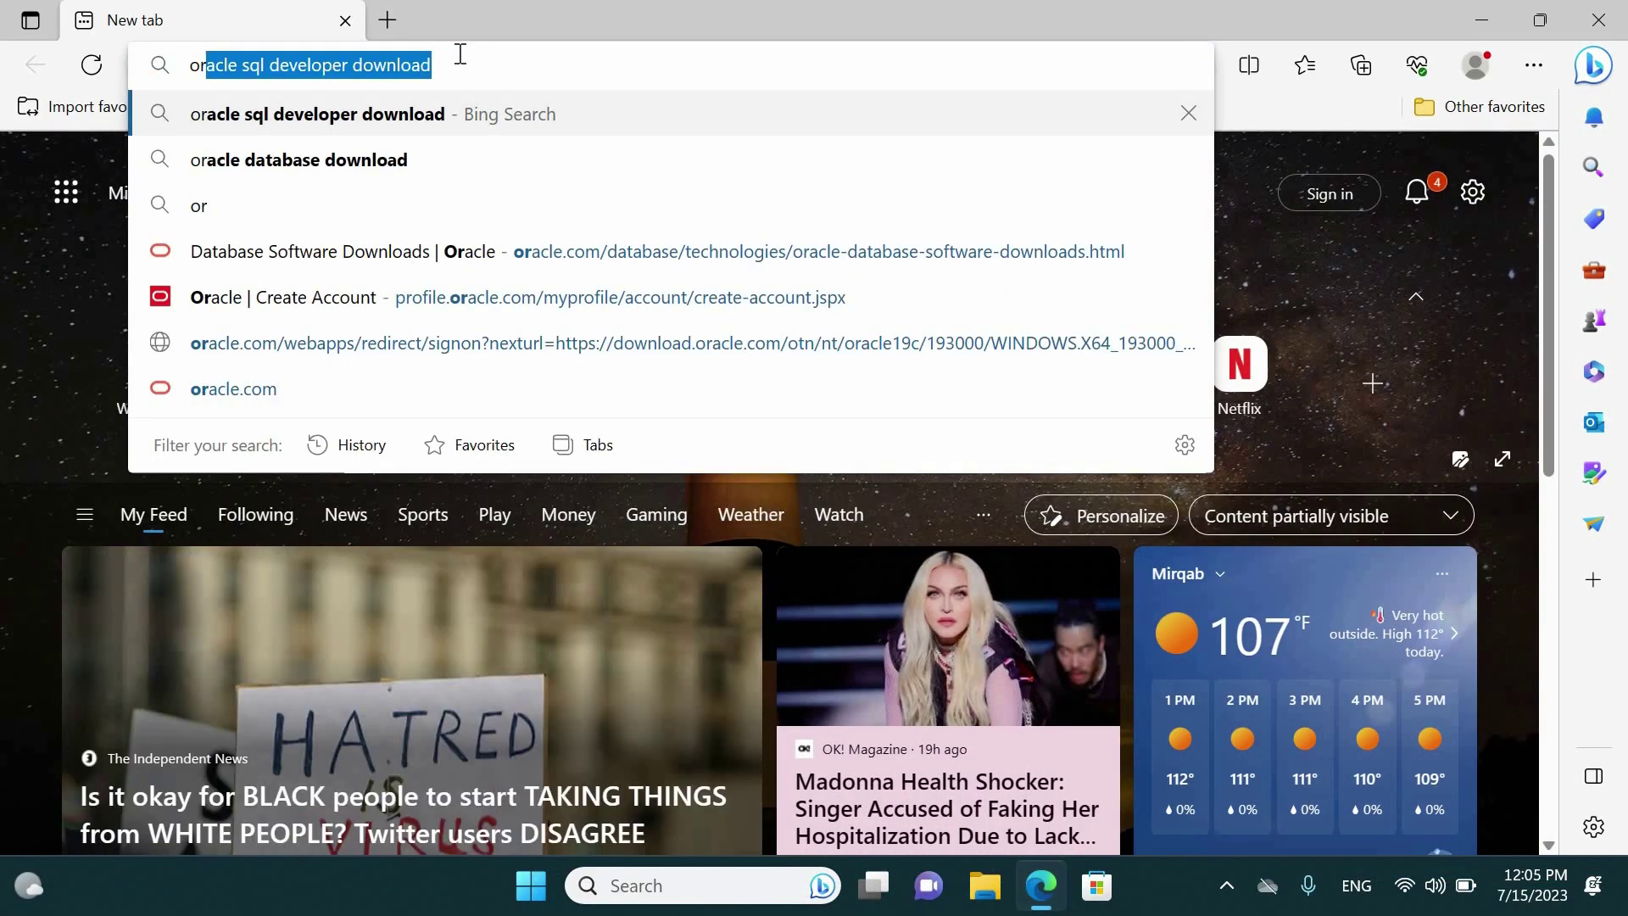
{"action": "key", "text": "Down"}
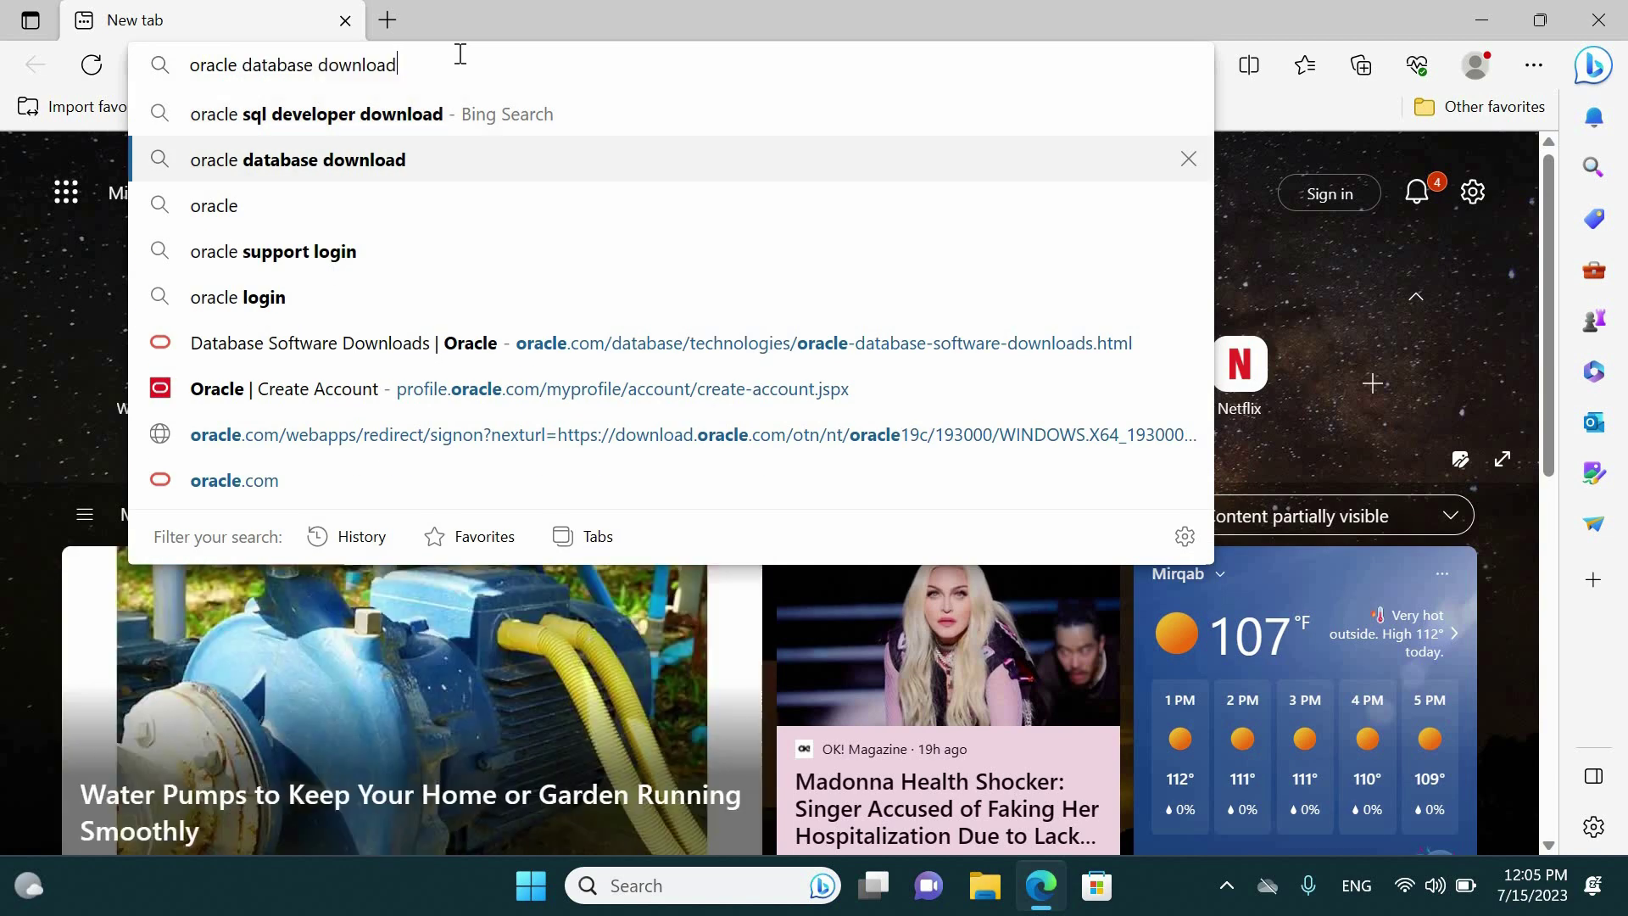
{"action": "key", "text": "Up"}
{"action": "key", "text": "Return"}
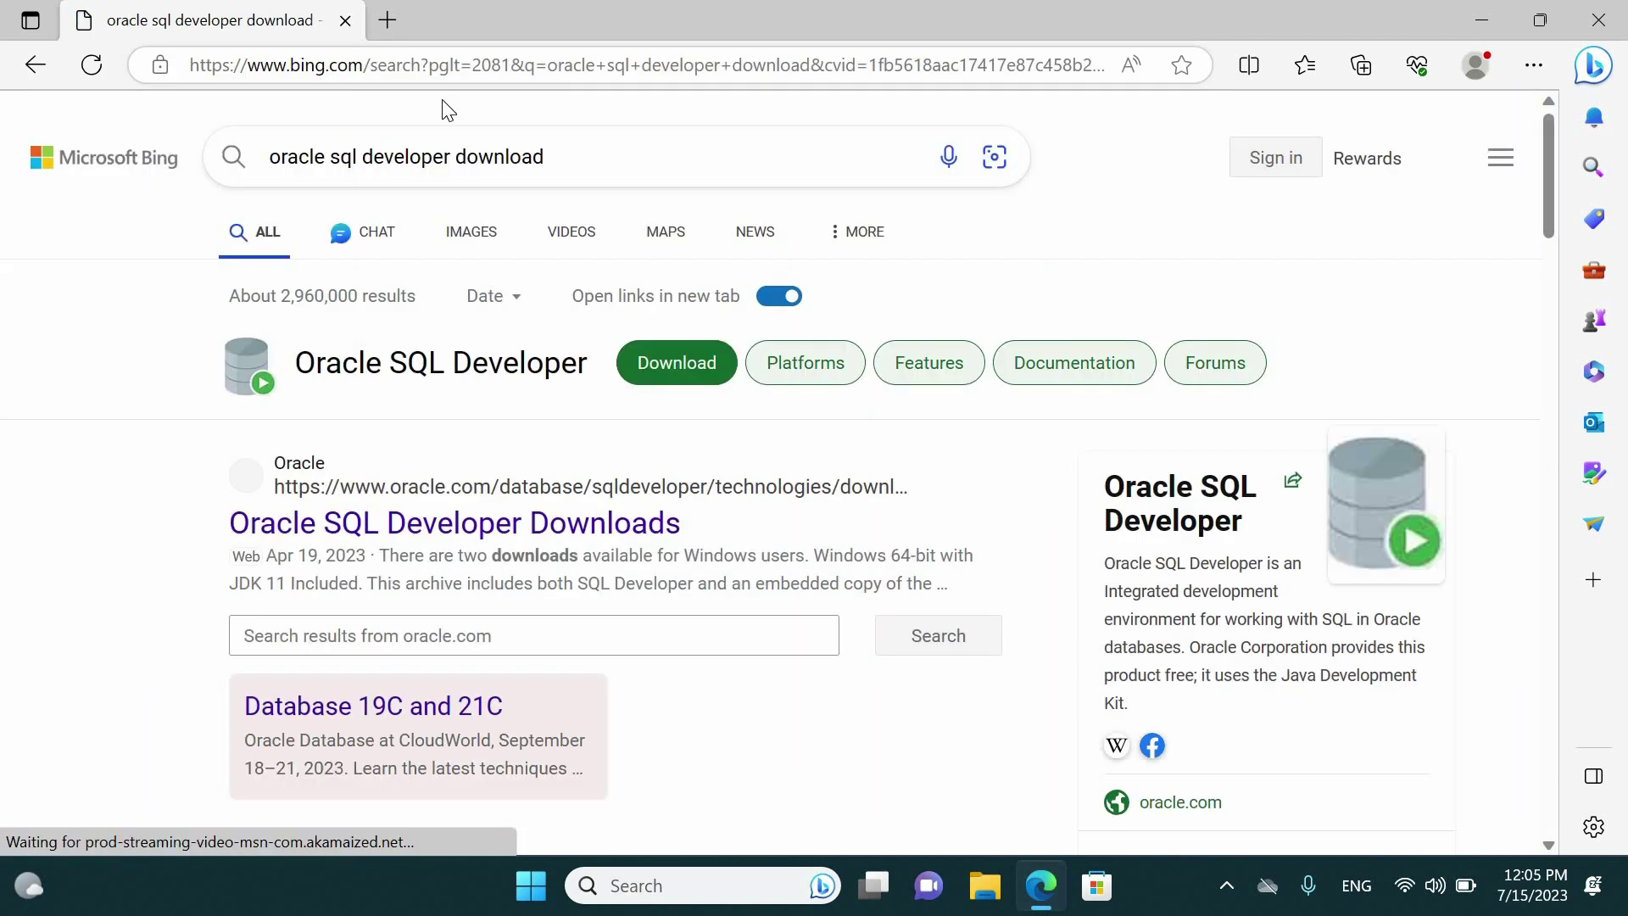
{"action": "left_click", "coordinate": [464, 526]}
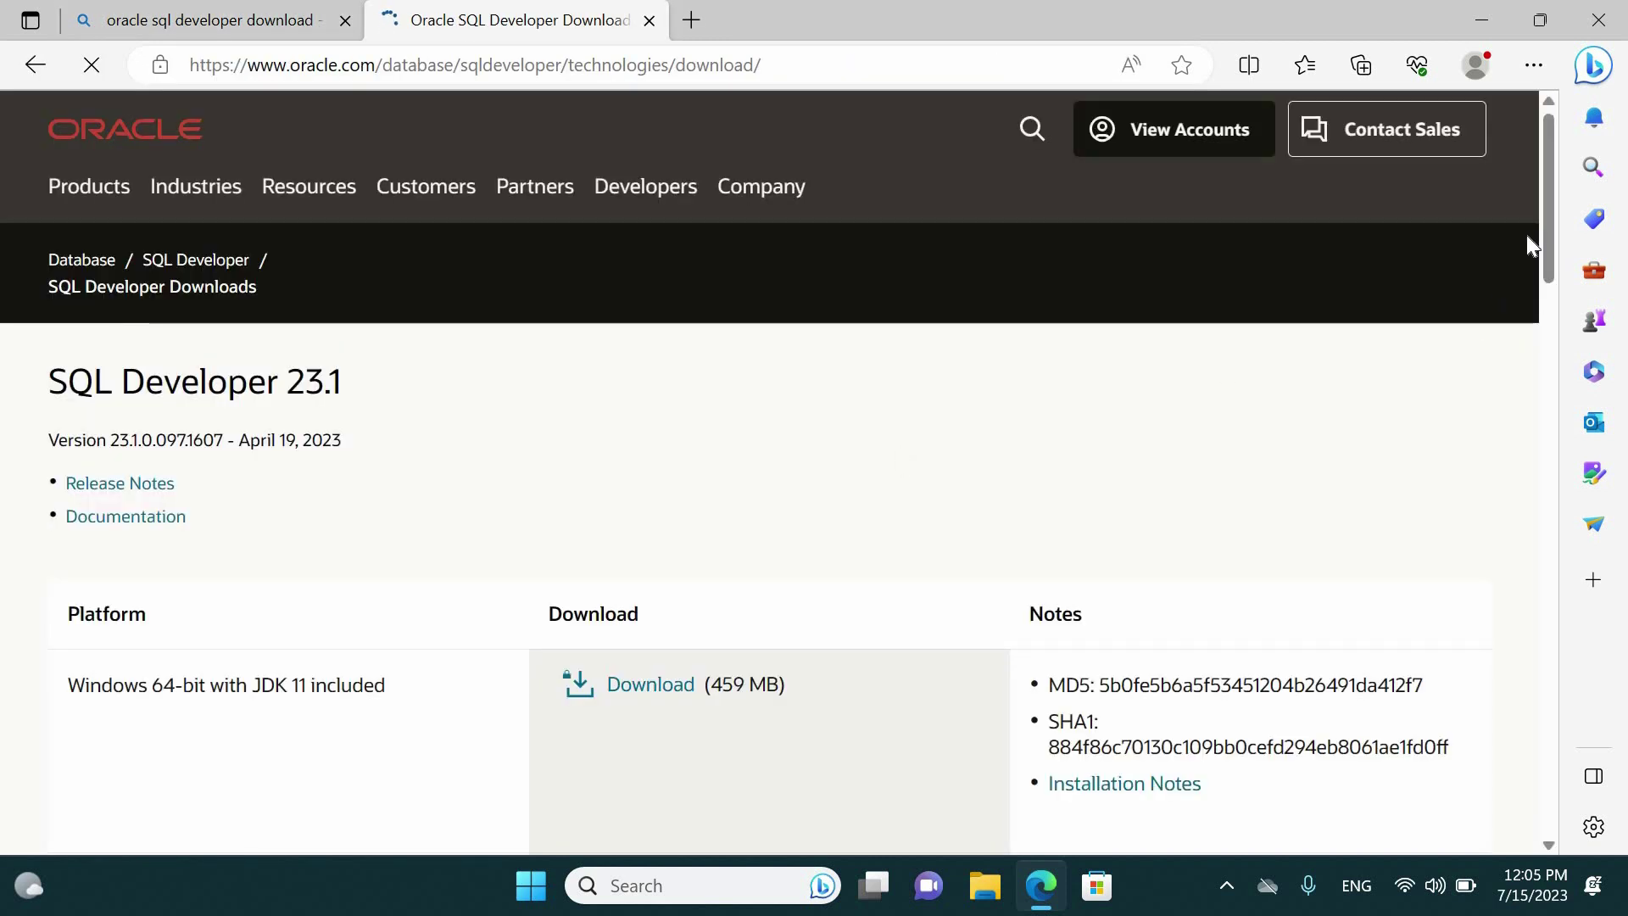
Download the Windows 64-bit with JDK 11 package, accepting the Oracle License Agreement
{"action": "scroll", "coordinate": [695, 482], "scroll_direction": "down", "scroll_amount": 2}
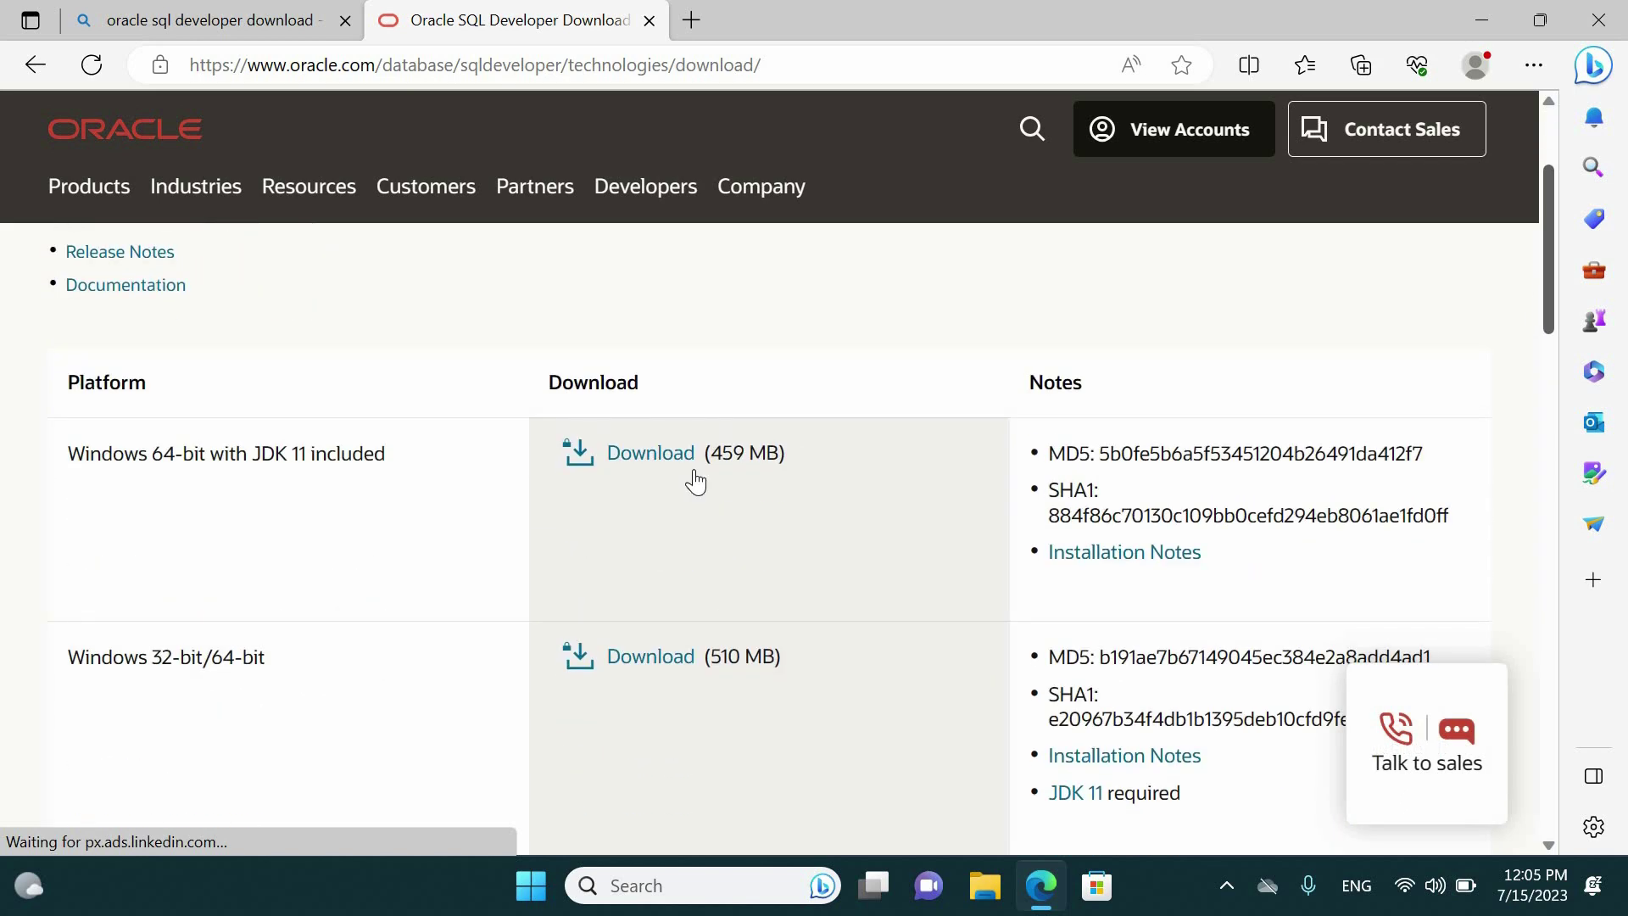
{"action": "double_click", "coordinate": [300, 453]}
{"action": "left_click", "coordinate": [299, 454]}
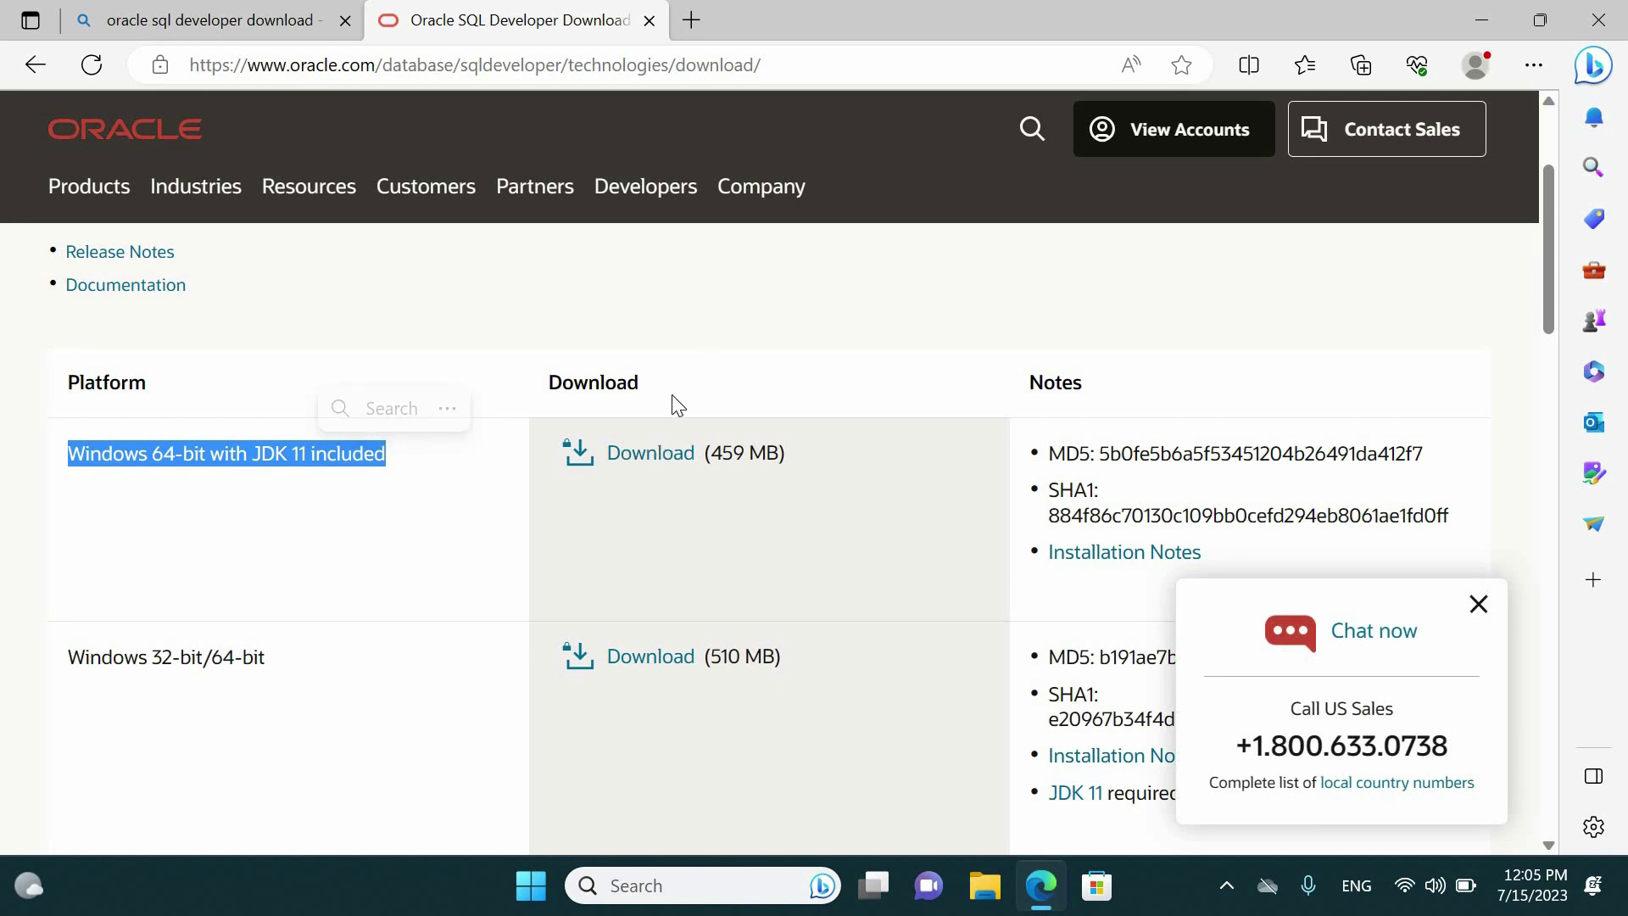
{"action": "left_click", "coordinate": [649, 455]}
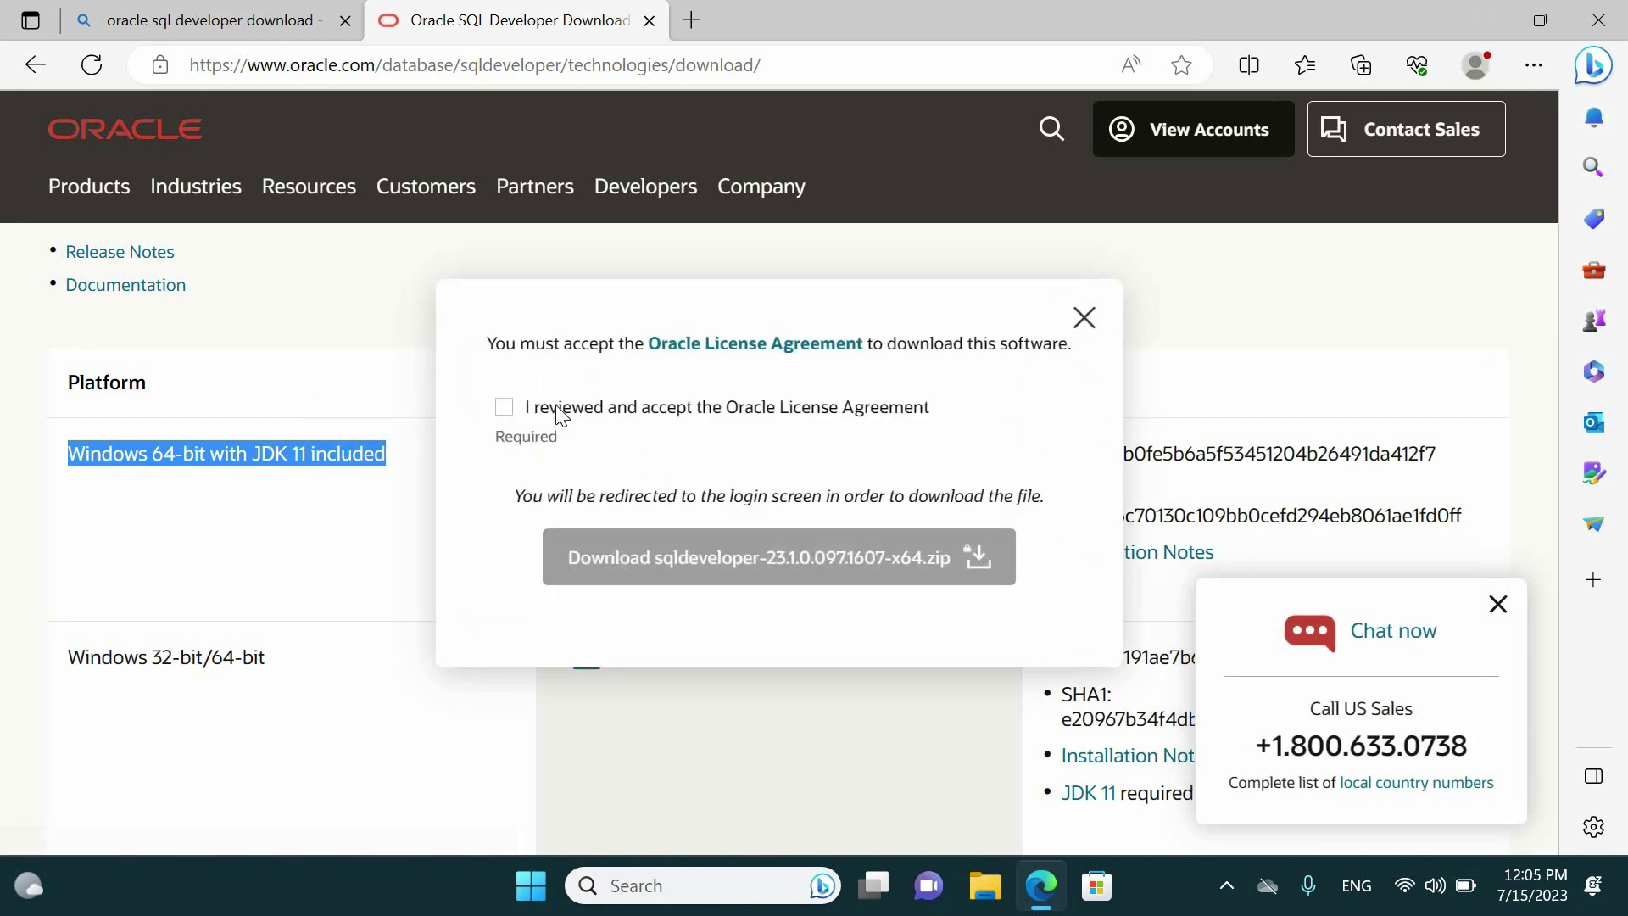
{"action": "left_click", "coordinate": [505, 408]}
{"action": "left_click", "coordinate": [714, 561]}
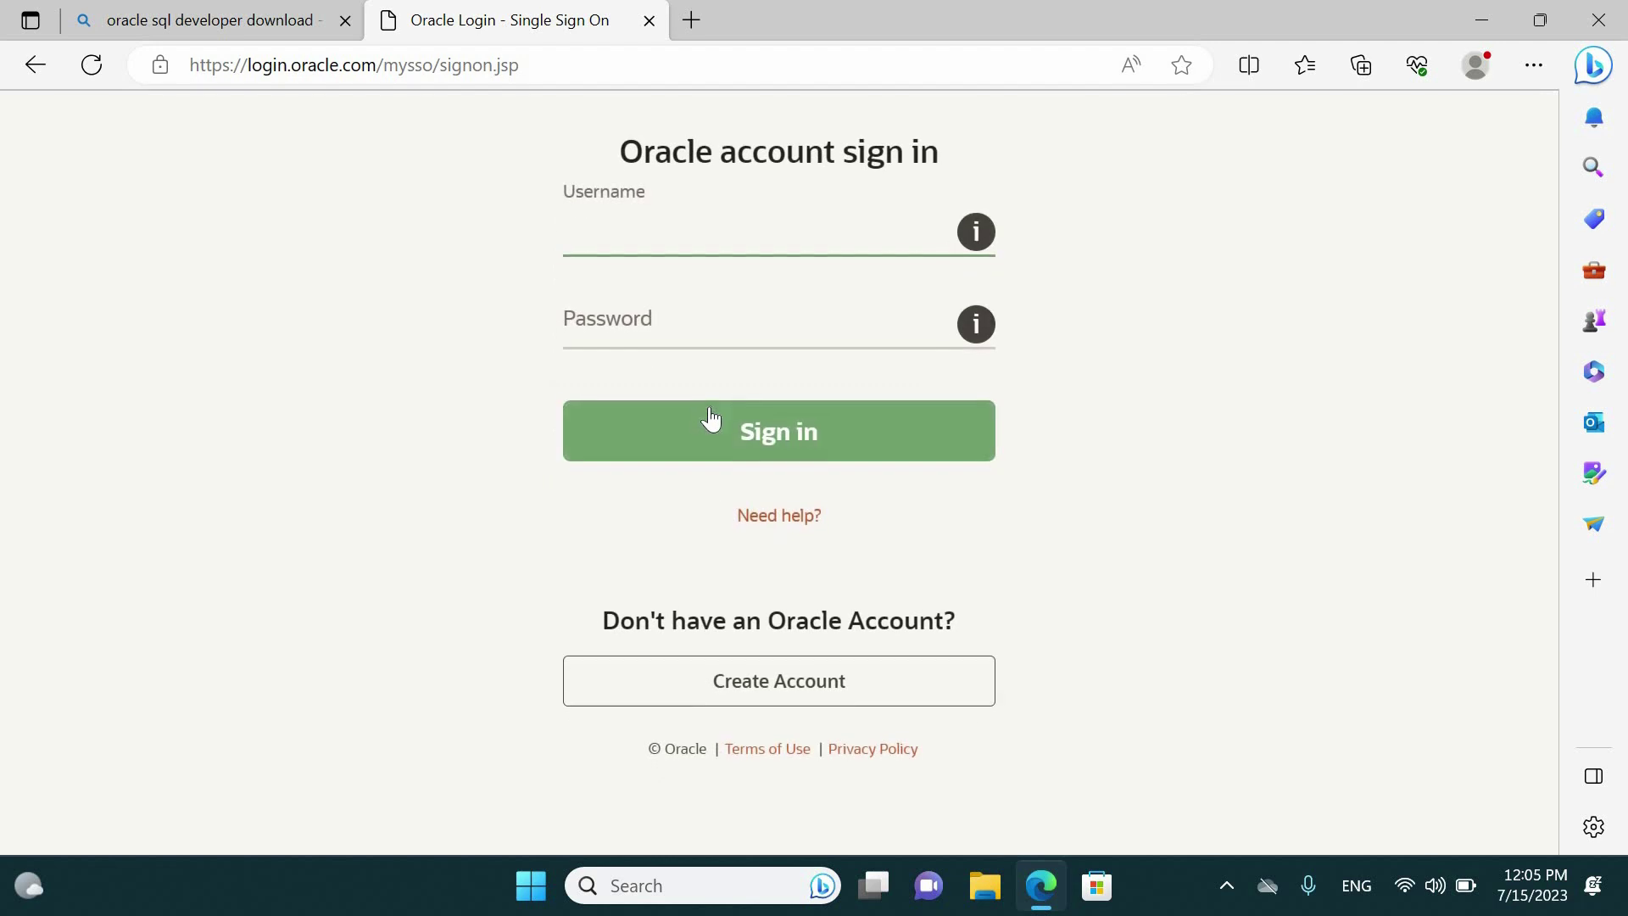
Sign in with the Oracle account credentials and open the downloaded sqldeveloper-23.1.0.097.1607-x64 zip
{"action": "type", "text": "***********"}
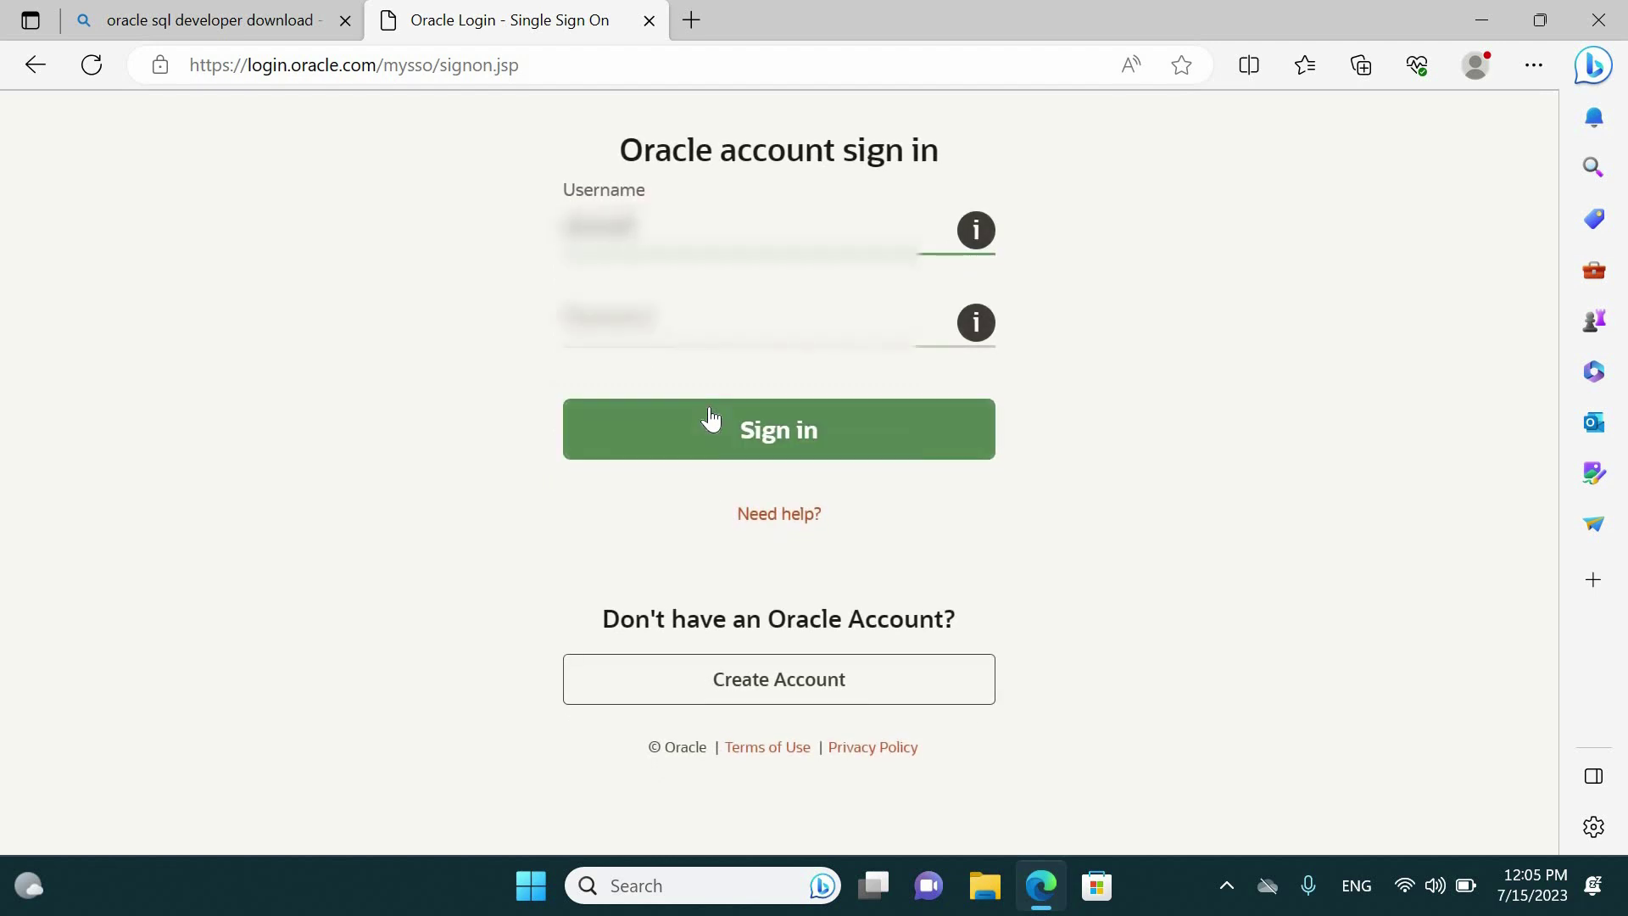
{"action": "type", "text": "**********"}
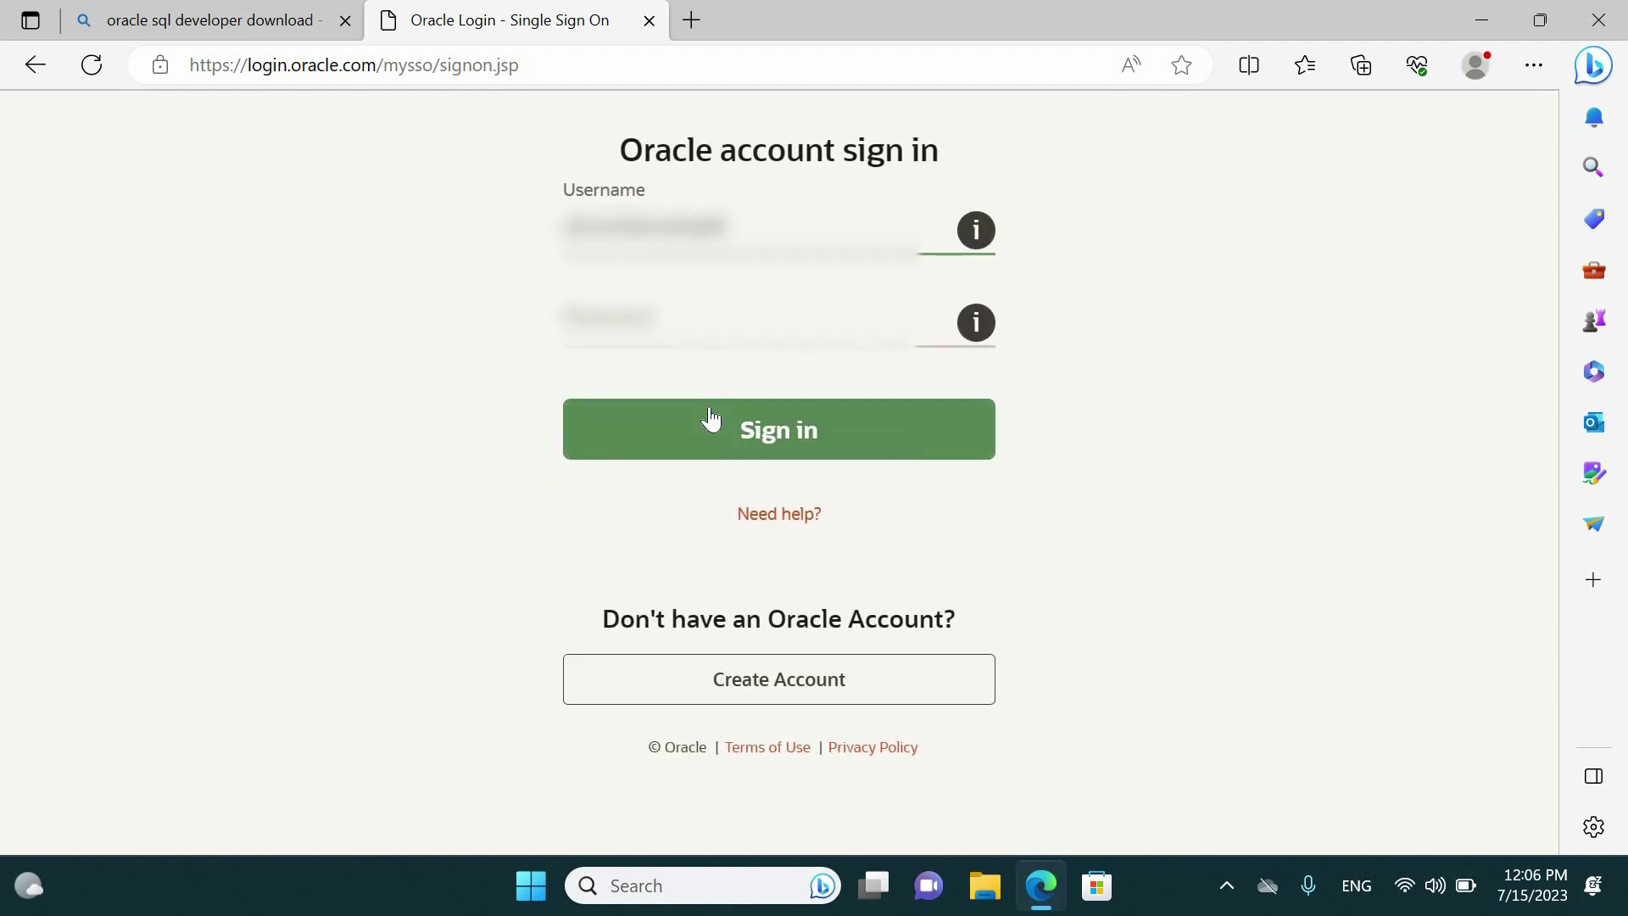
{"action": "type", "text": "***"}
{"action": "key", "text": "Tab"}
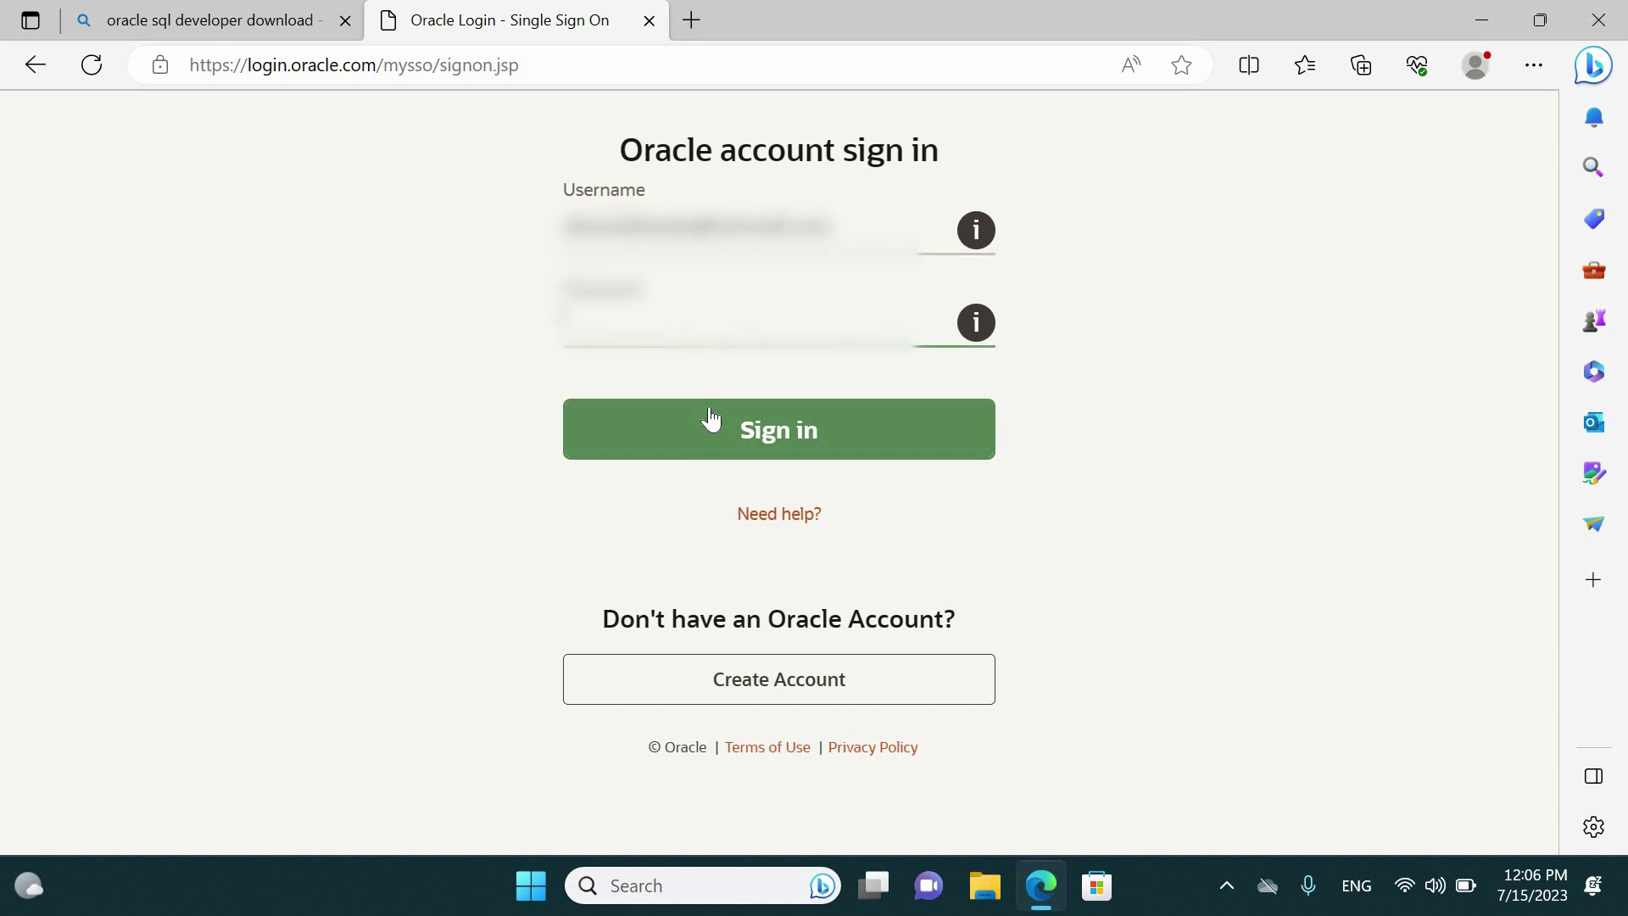
{"action": "type", "text": "******"}
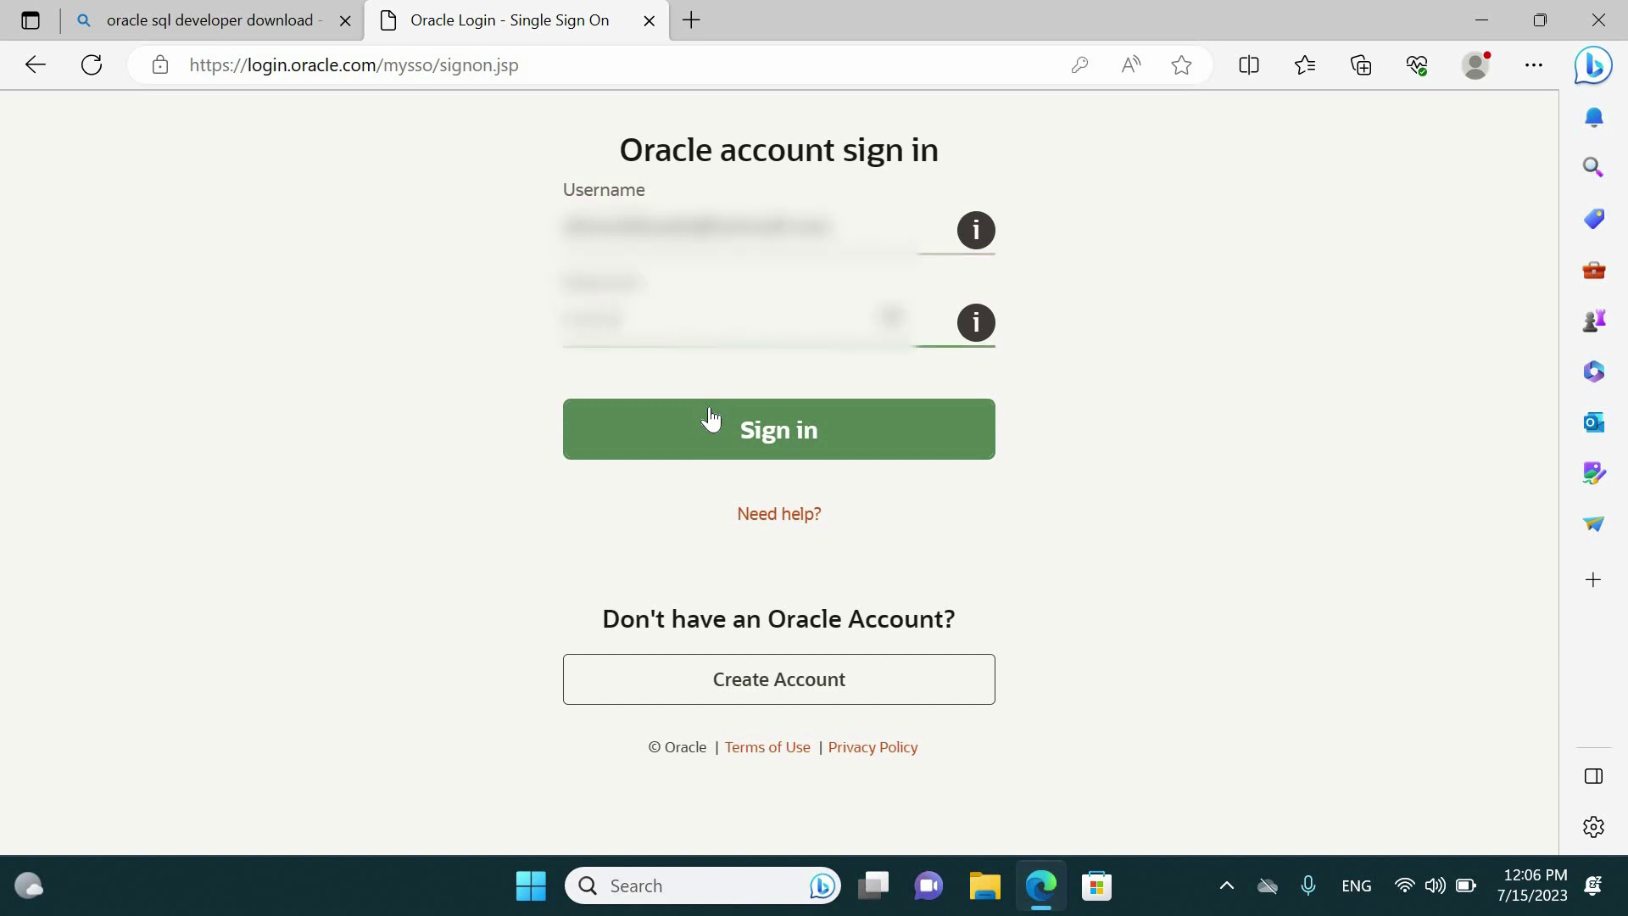
{"action": "type", "text": "****"}
{"action": "left_click", "coordinate": [721, 436]}
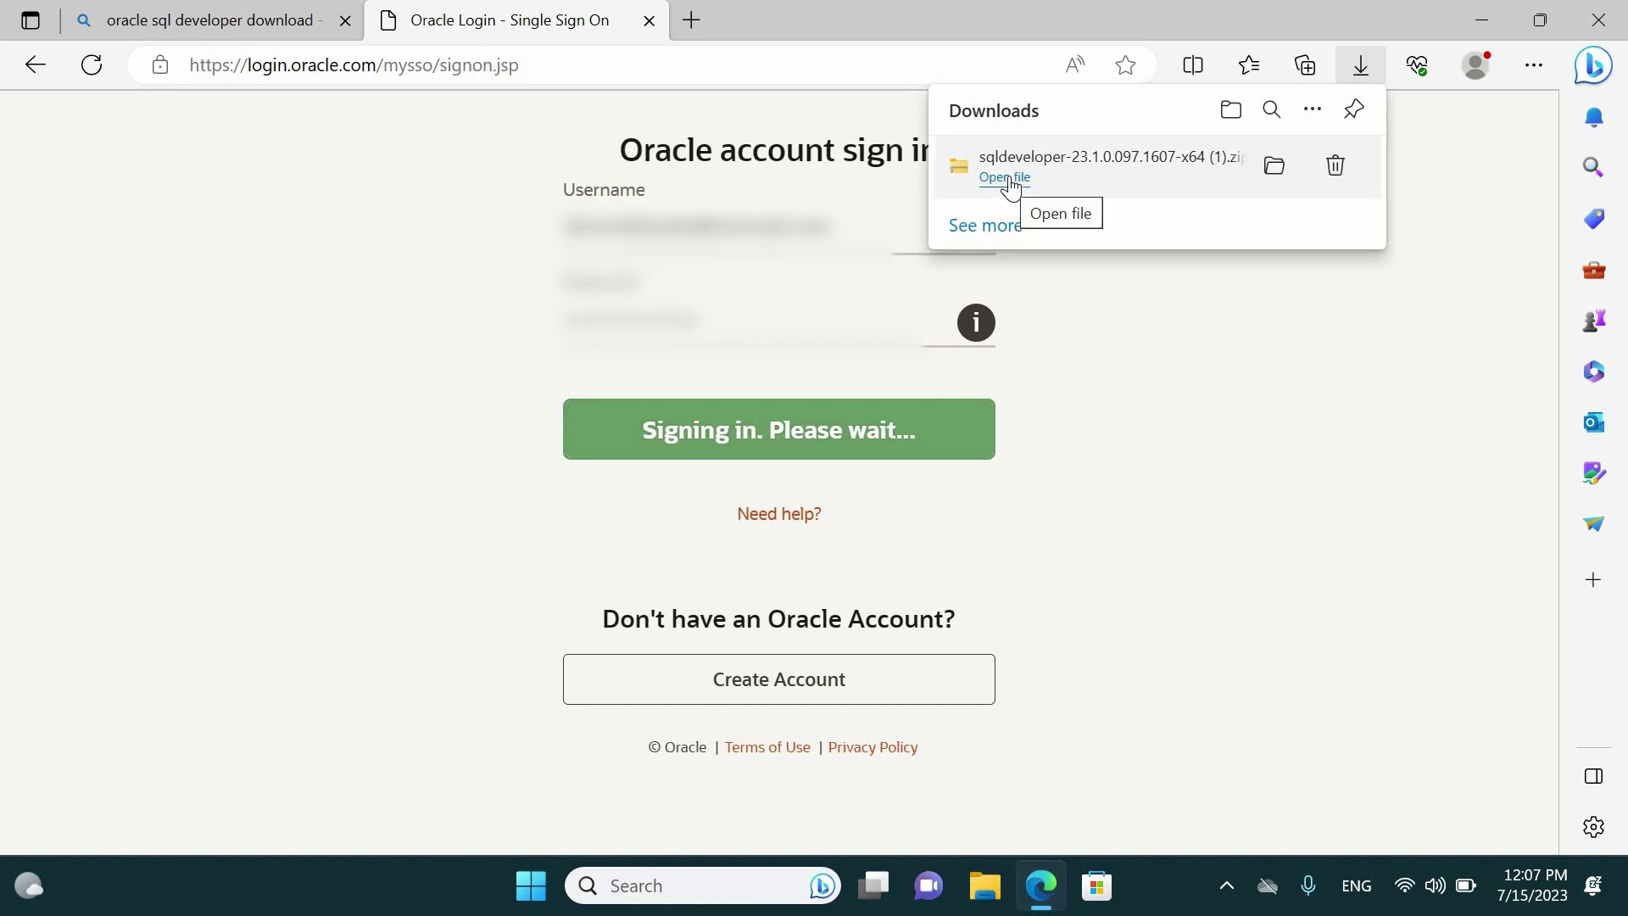
{"action": "left_click", "coordinate": [1006, 177]}
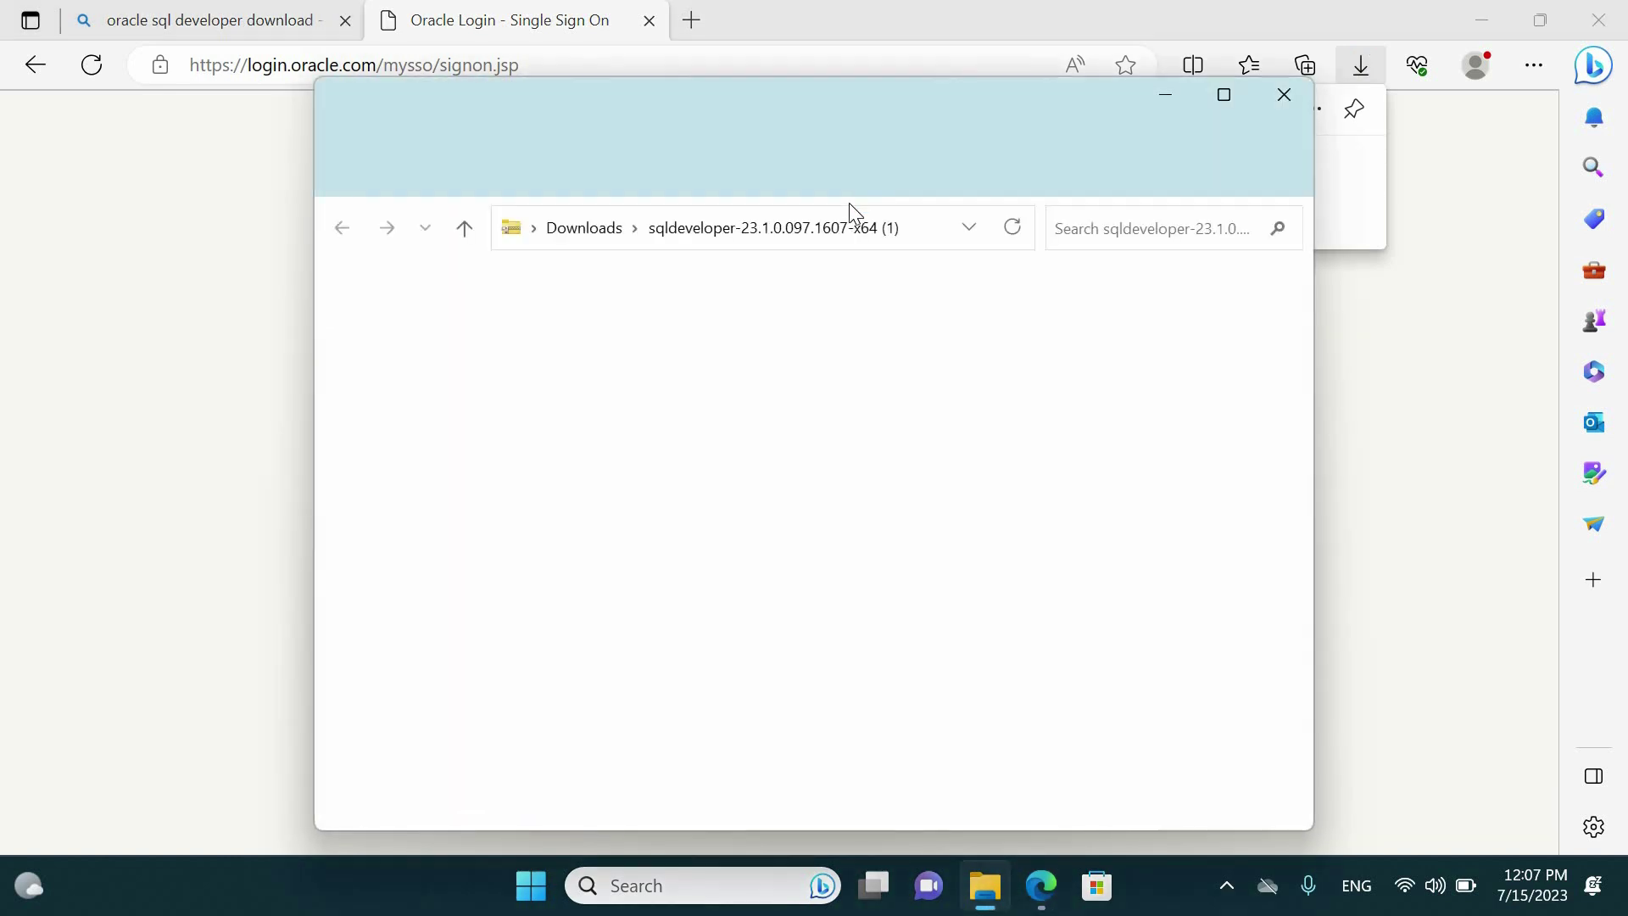
Copy the sqldeveloper folder out of the zip and paste it onto the Desktop
{"action": "right_click", "coordinate": [676, 322]}
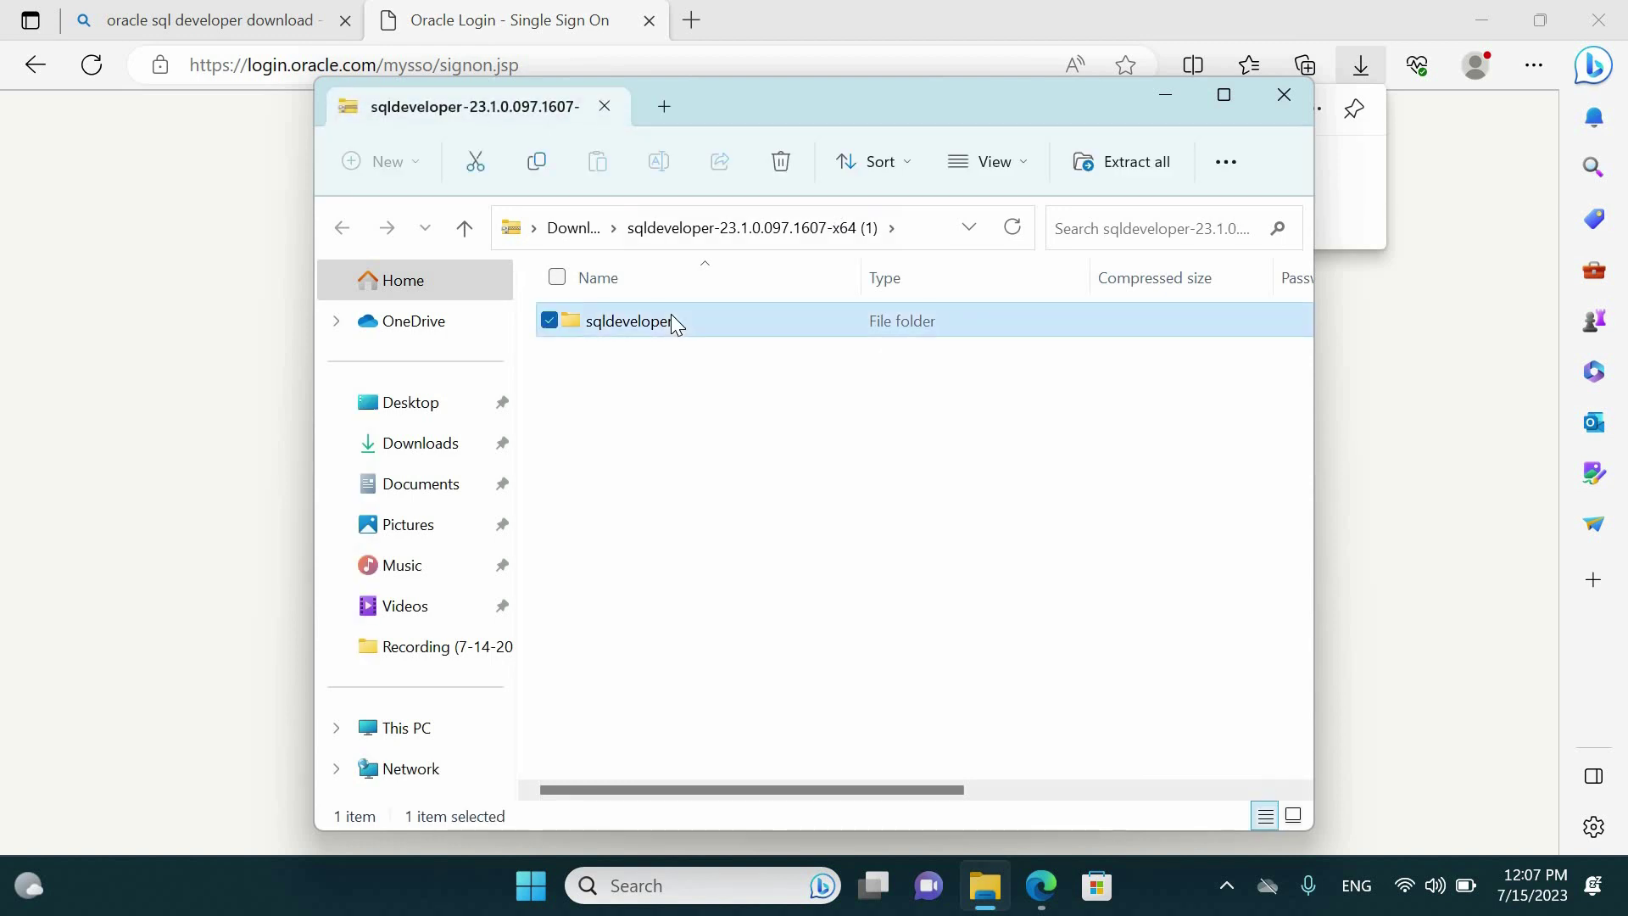
{"action": "left_click", "coordinate": [718, 426]}
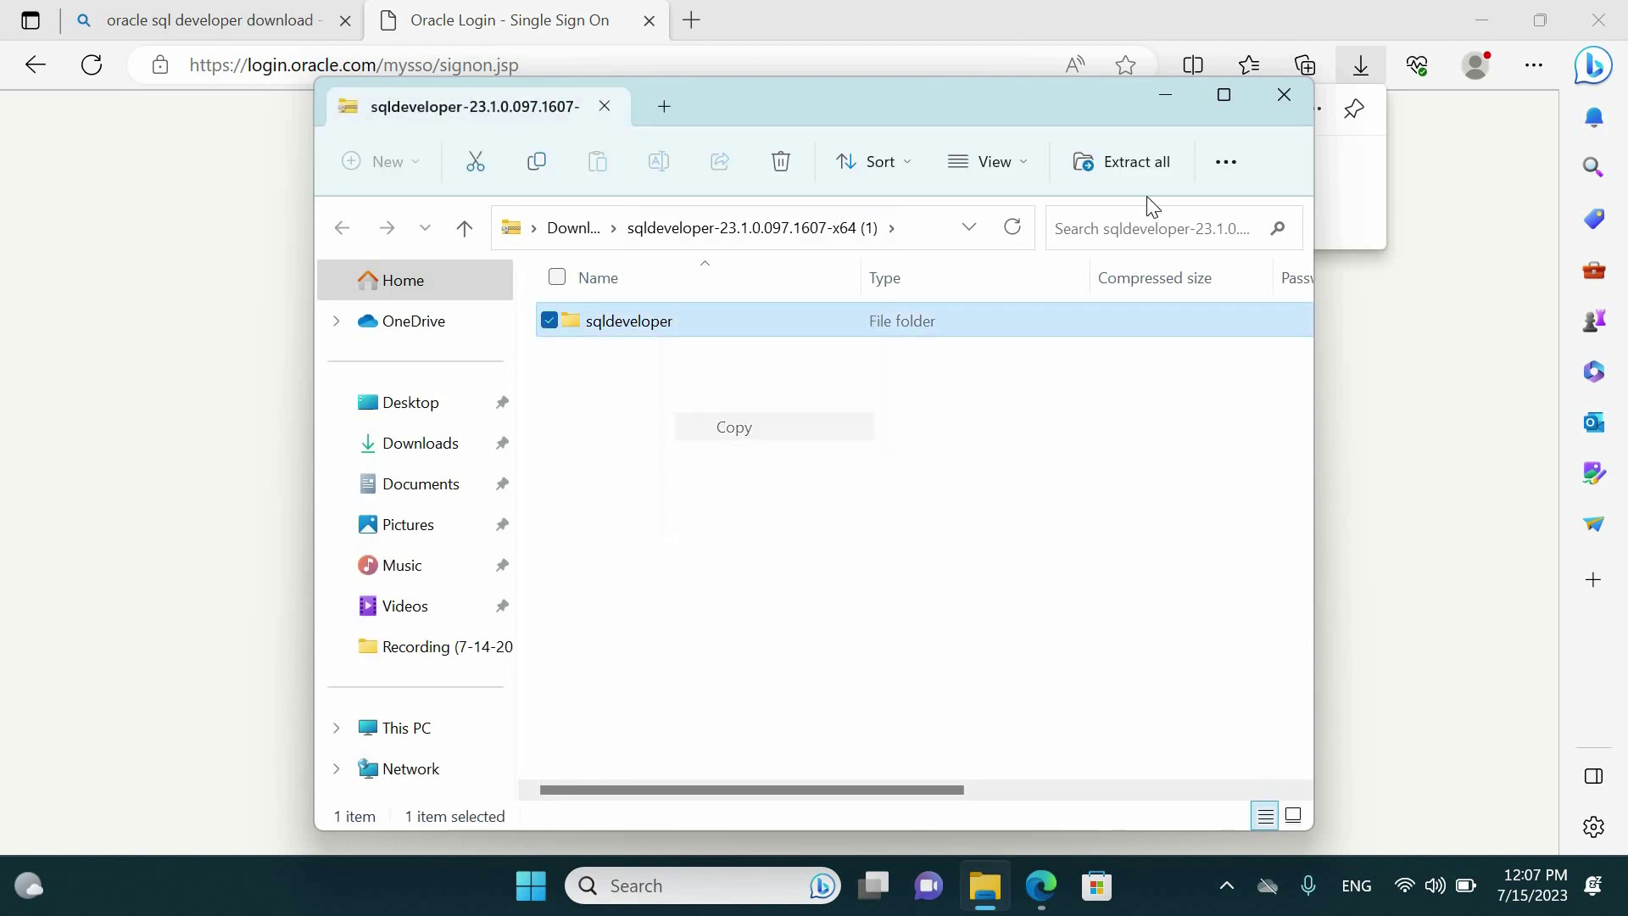
{"action": "left_click", "coordinate": [1476, 18]}
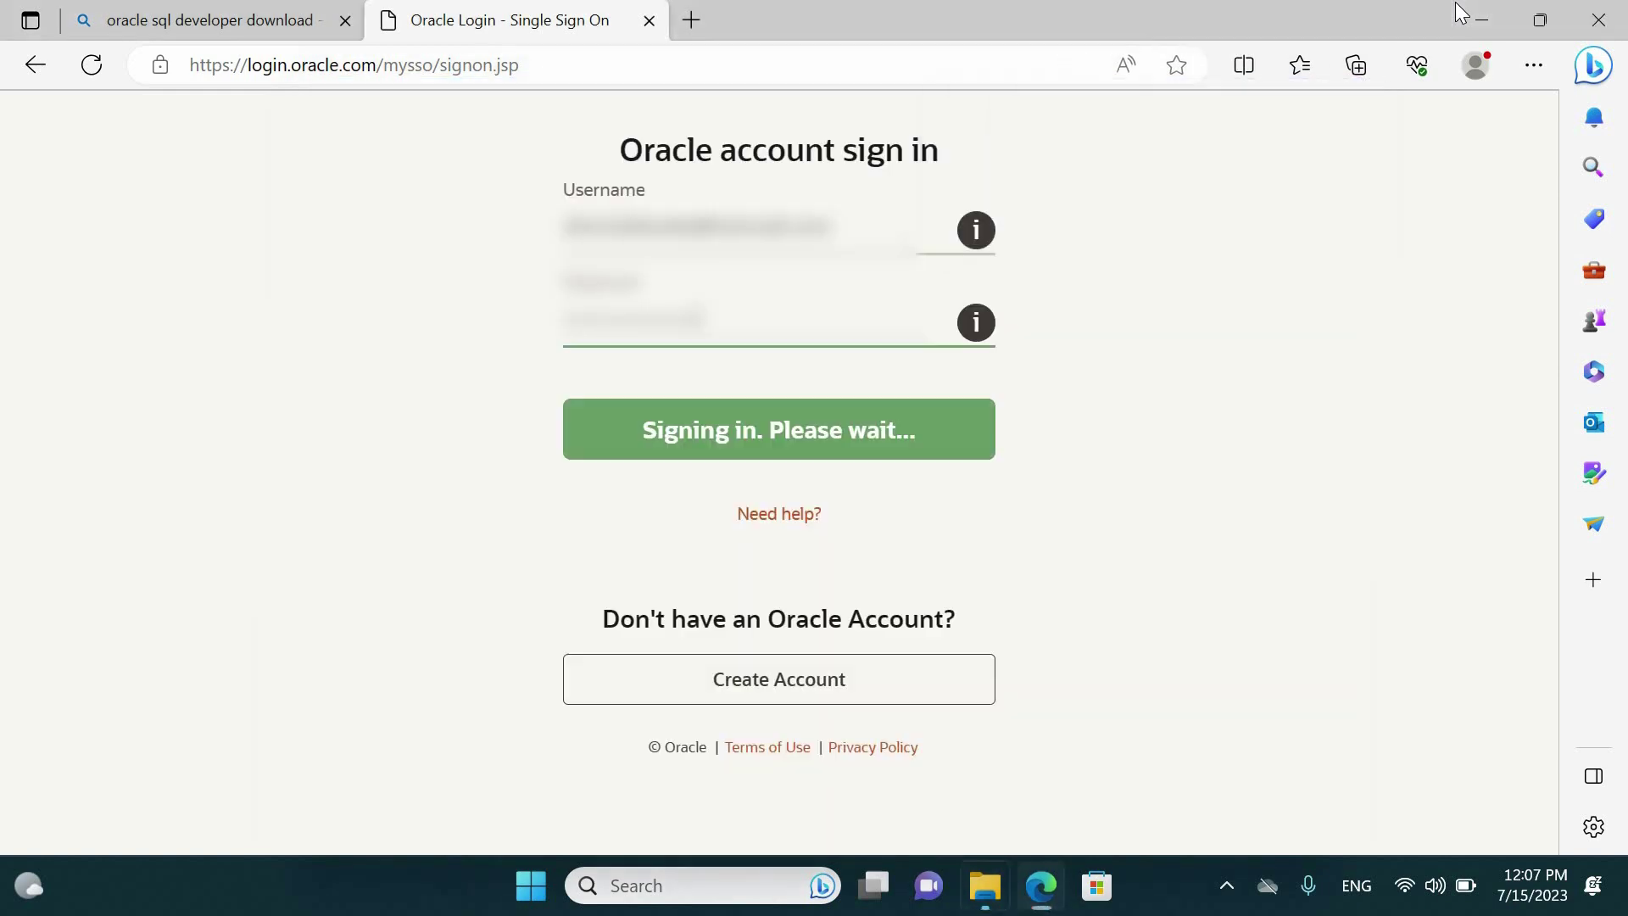
{"action": "left_click", "coordinate": [1169, 95]}
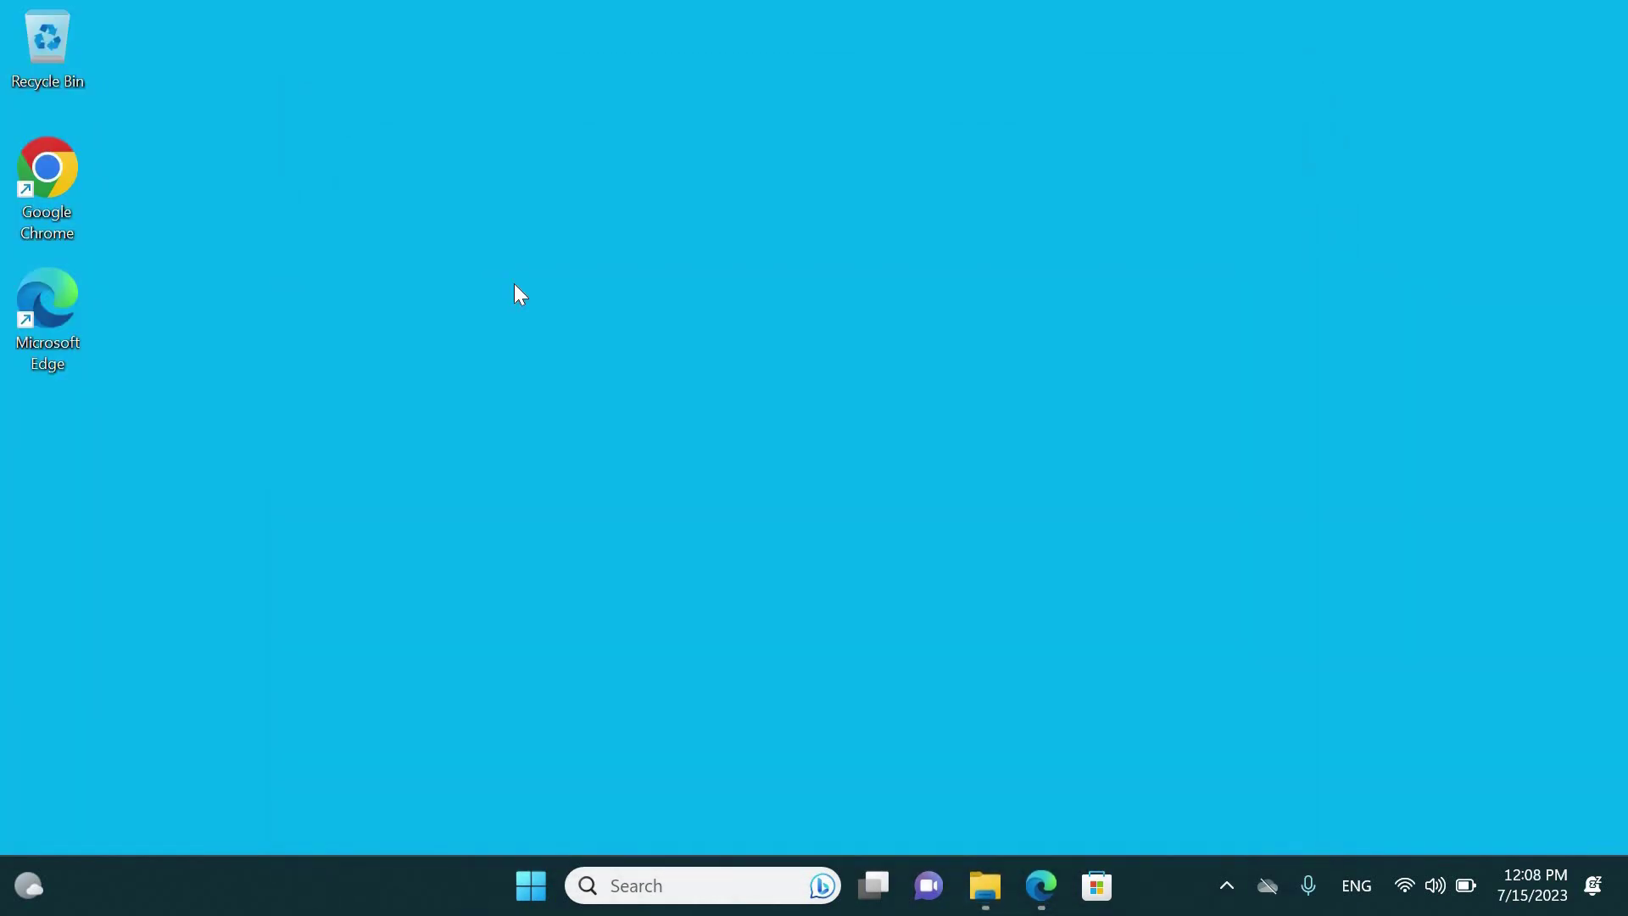
{"action": "right_click", "coordinate": [514, 285]}
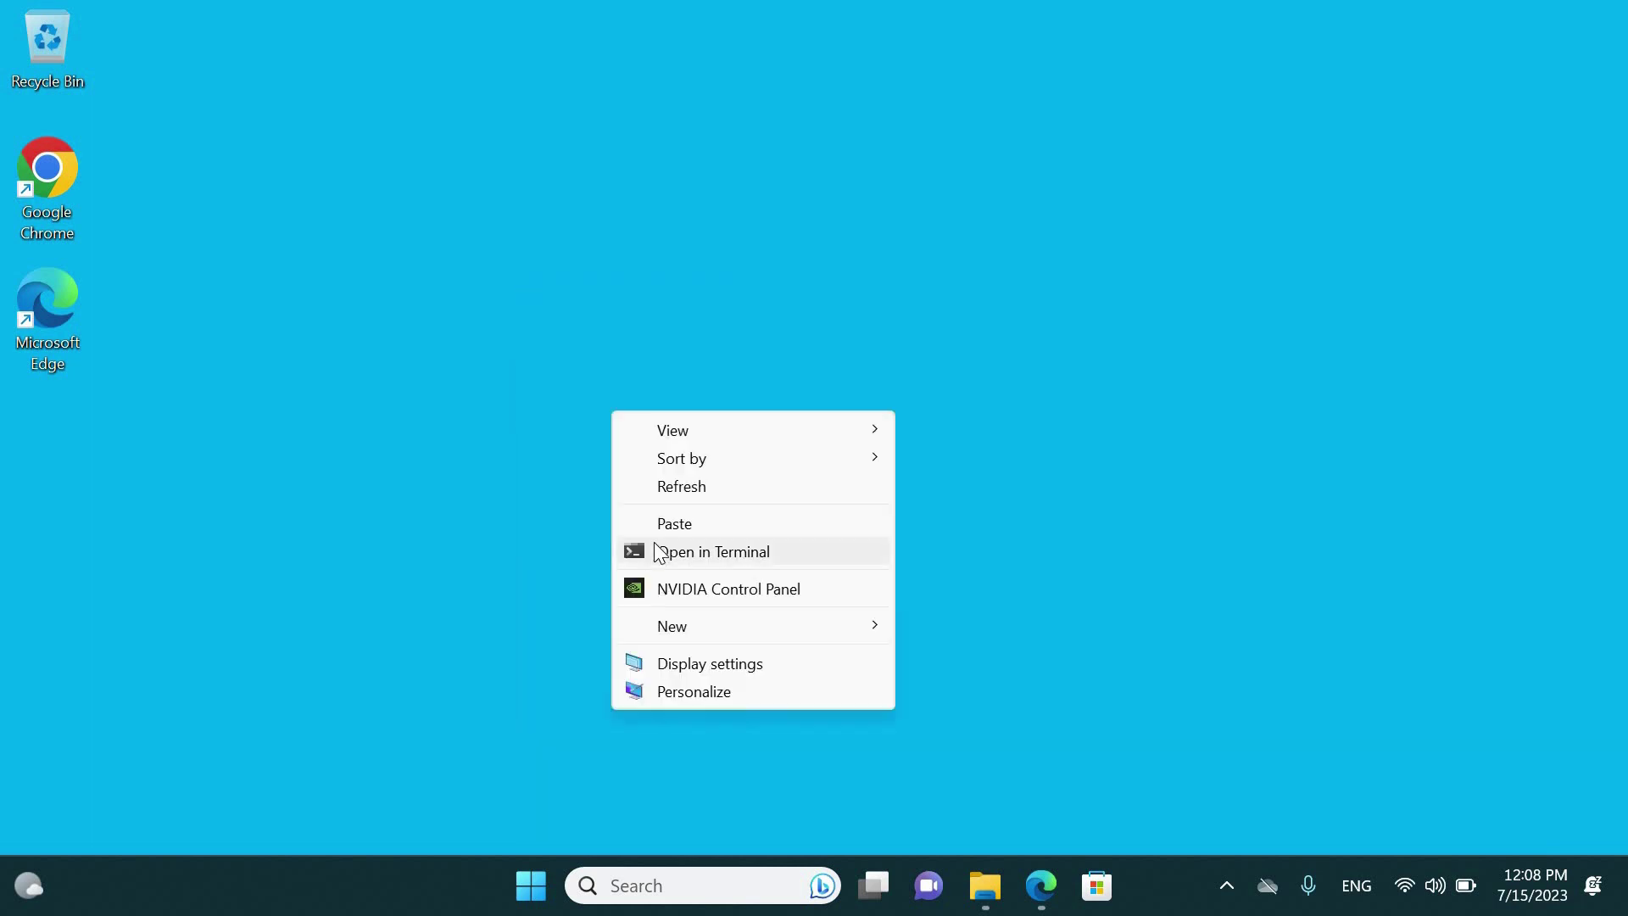
{"action": "left_click", "coordinate": [675, 525]}
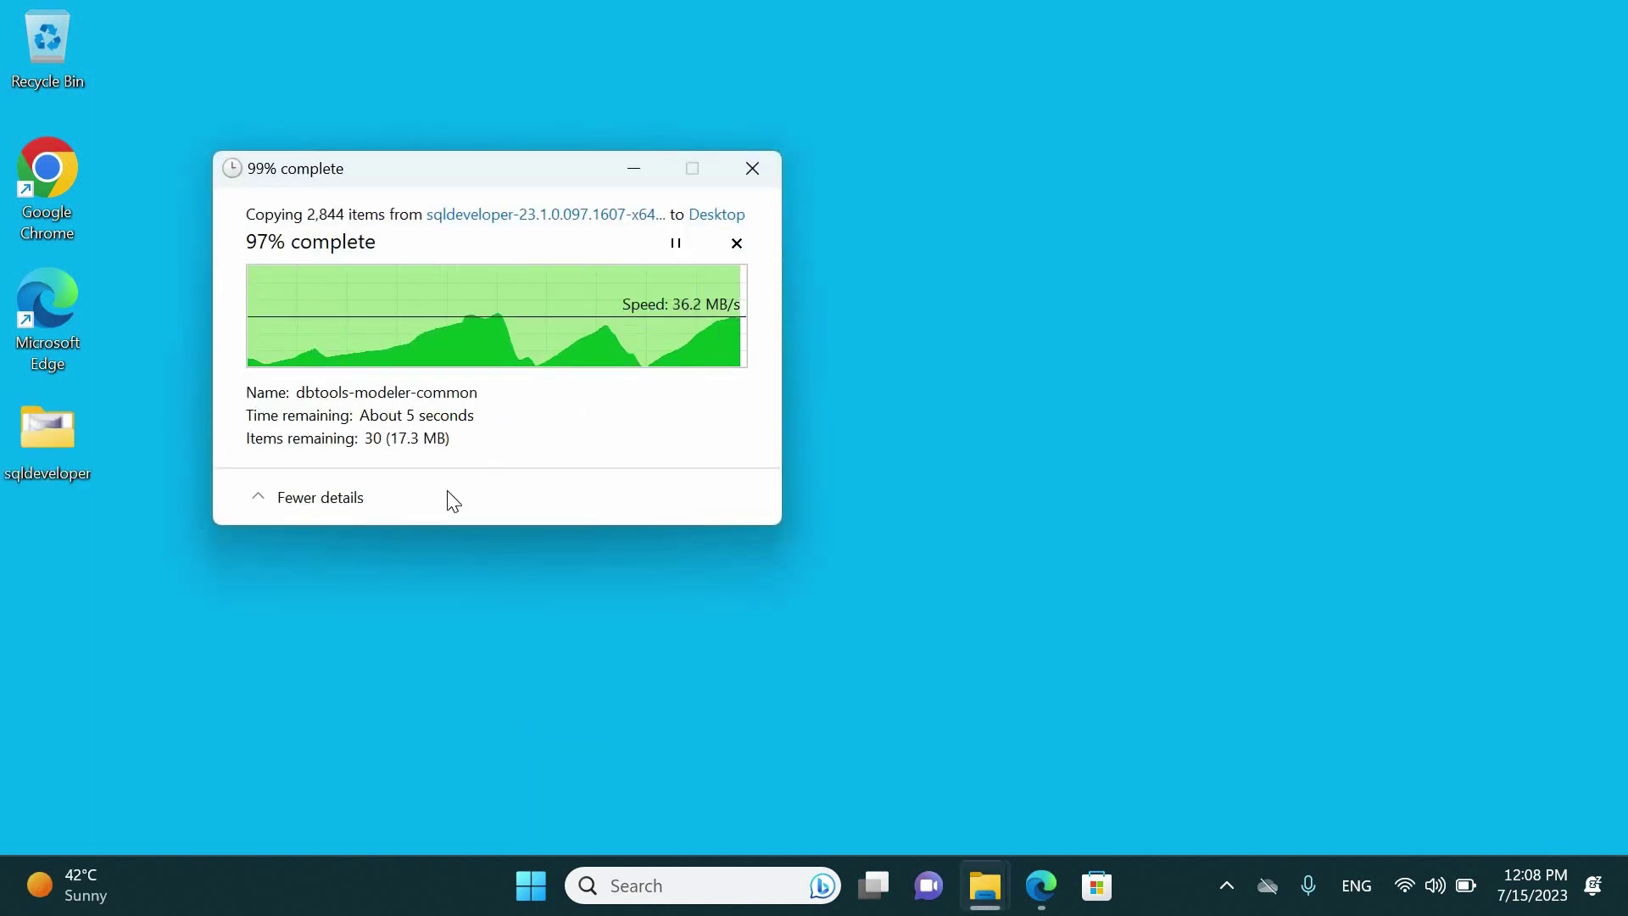
Open the extracted sqldeveloper folder on the Desktop and launch sqldeveloper.exe from it
{"action": "double_click", "coordinate": [65, 458]}
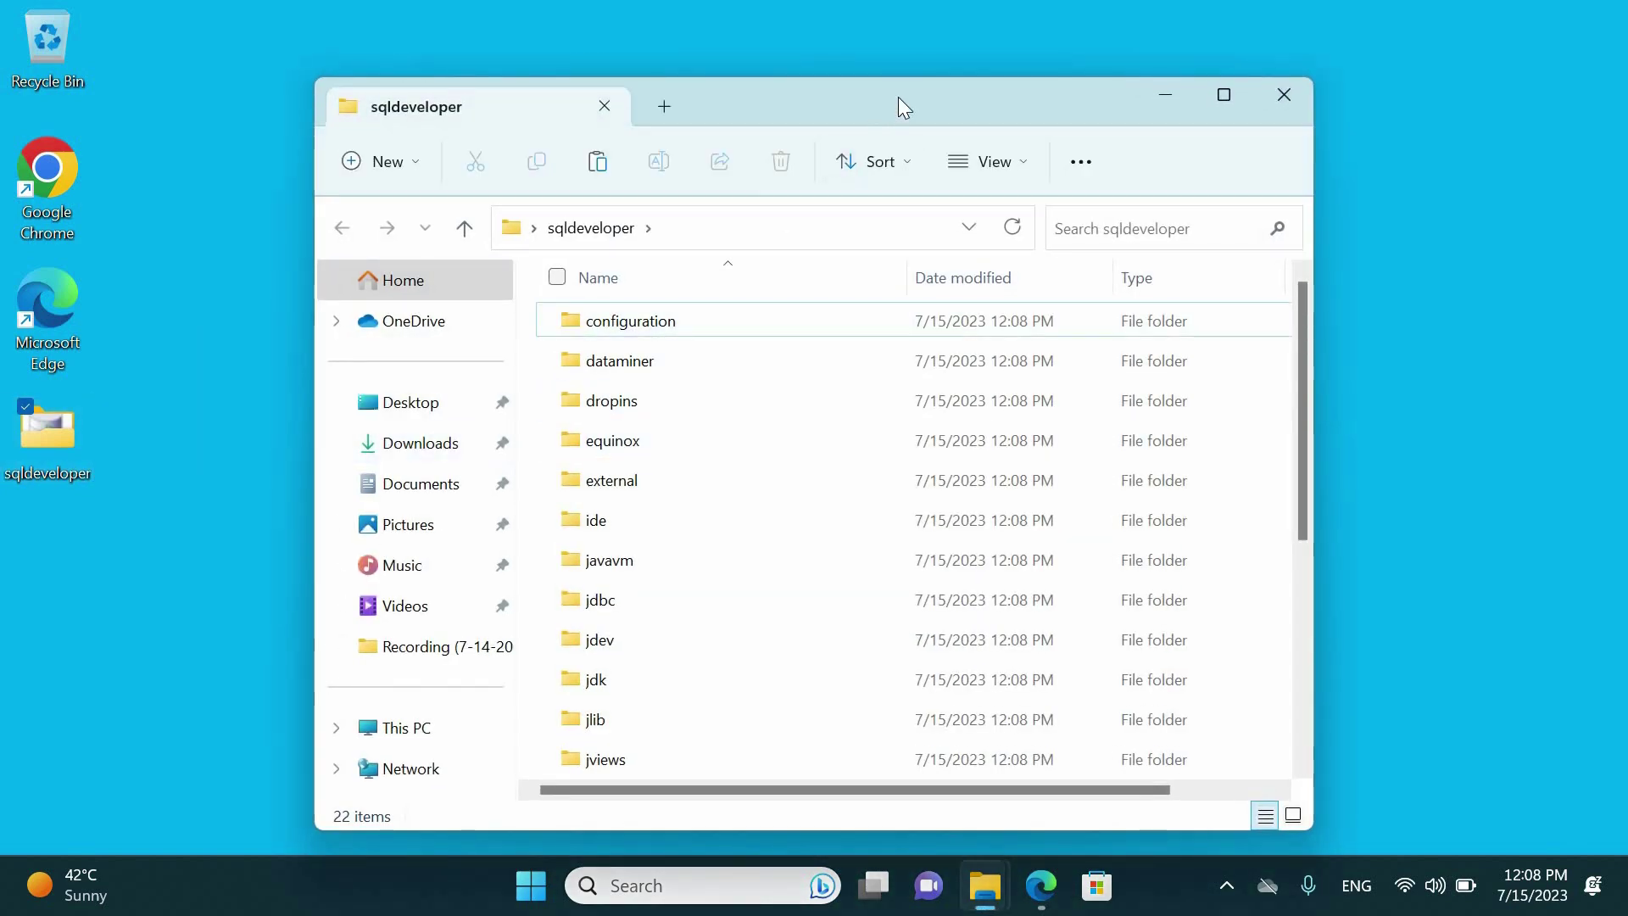
{"action": "double_click", "coordinate": [898, 96]}
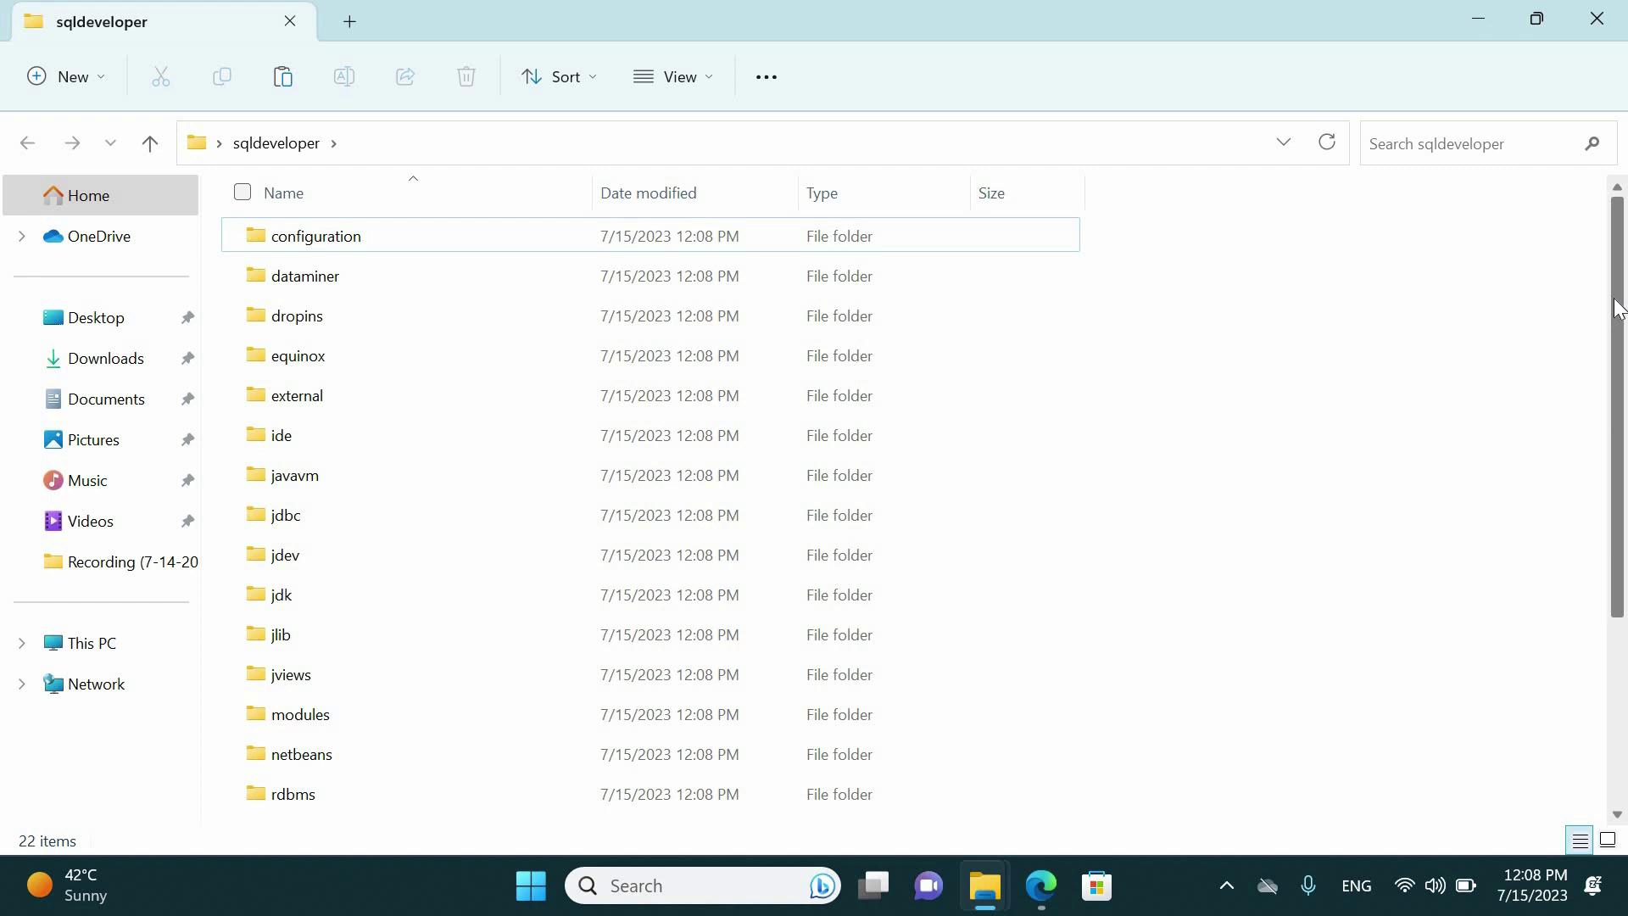
{"action": "scroll", "coordinate": [1613, 577], "scroll_direction": "down", "scroll_amount": 3}
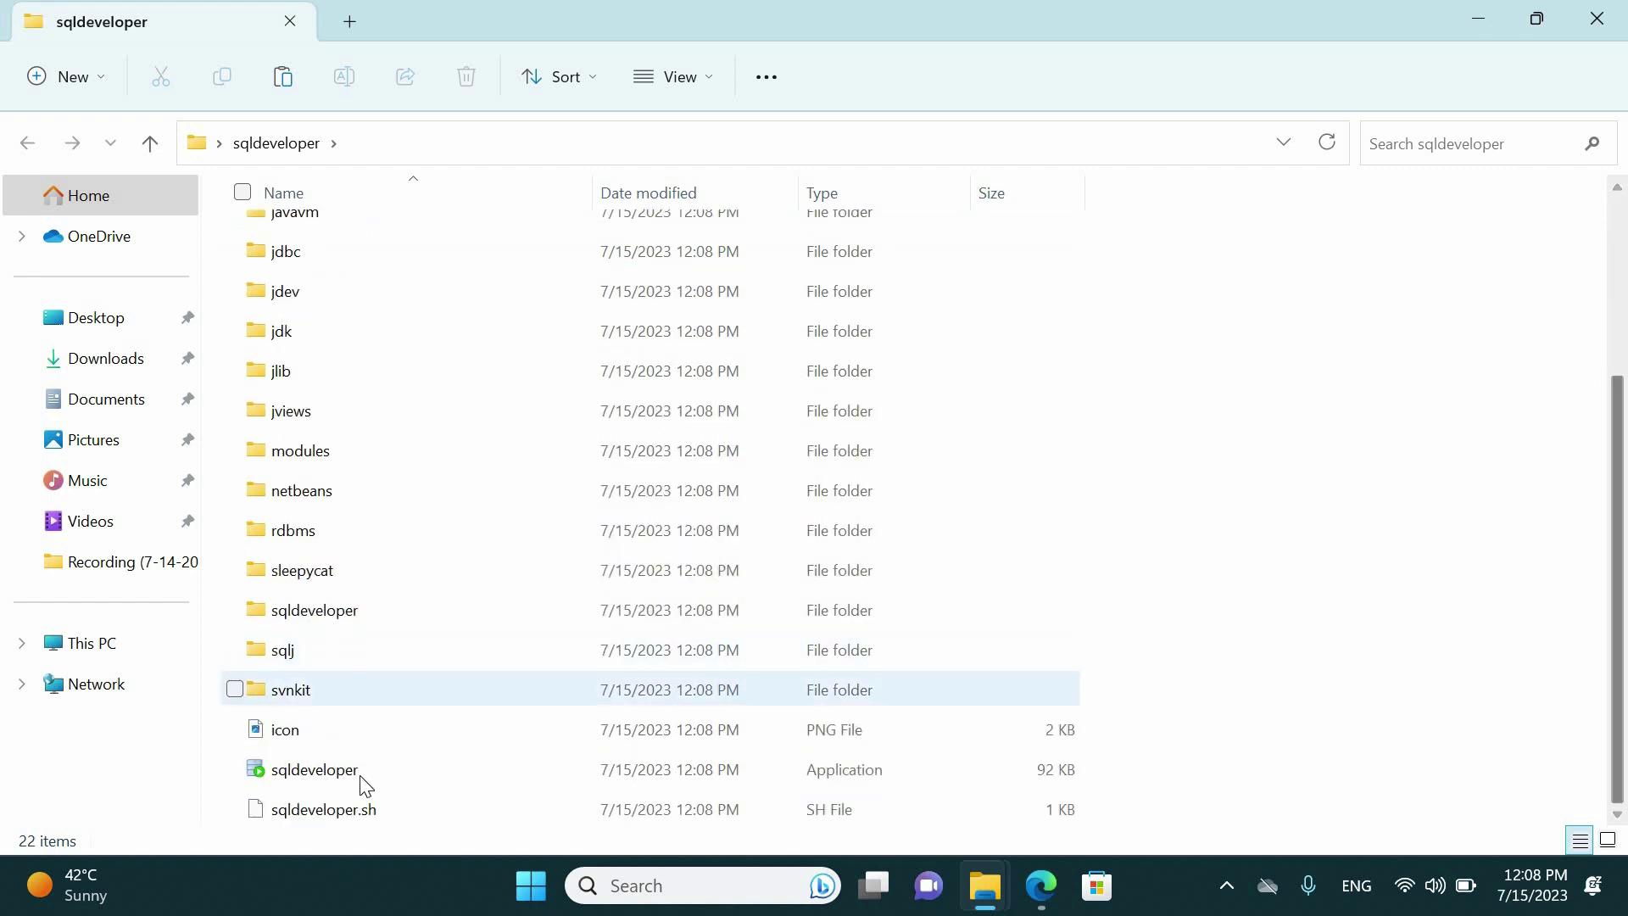
{"action": "double_click", "coordinate": [360, 772]}
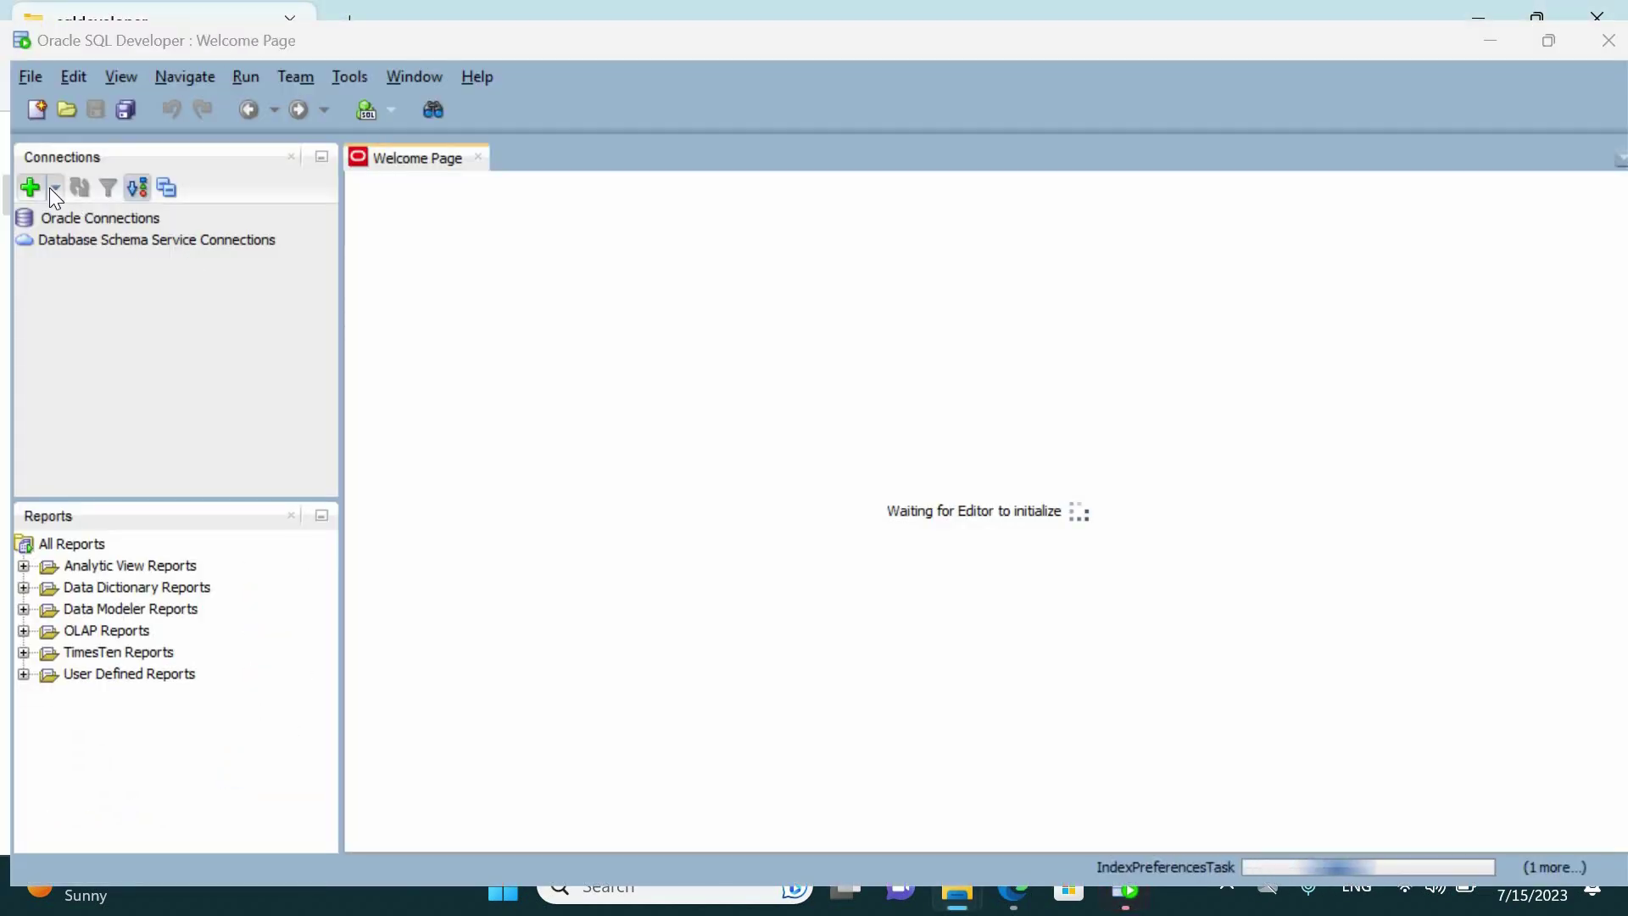
Start a new database connection named 'connection' with username sys
{"action": "left_click", "coordinate": [53, 189]}
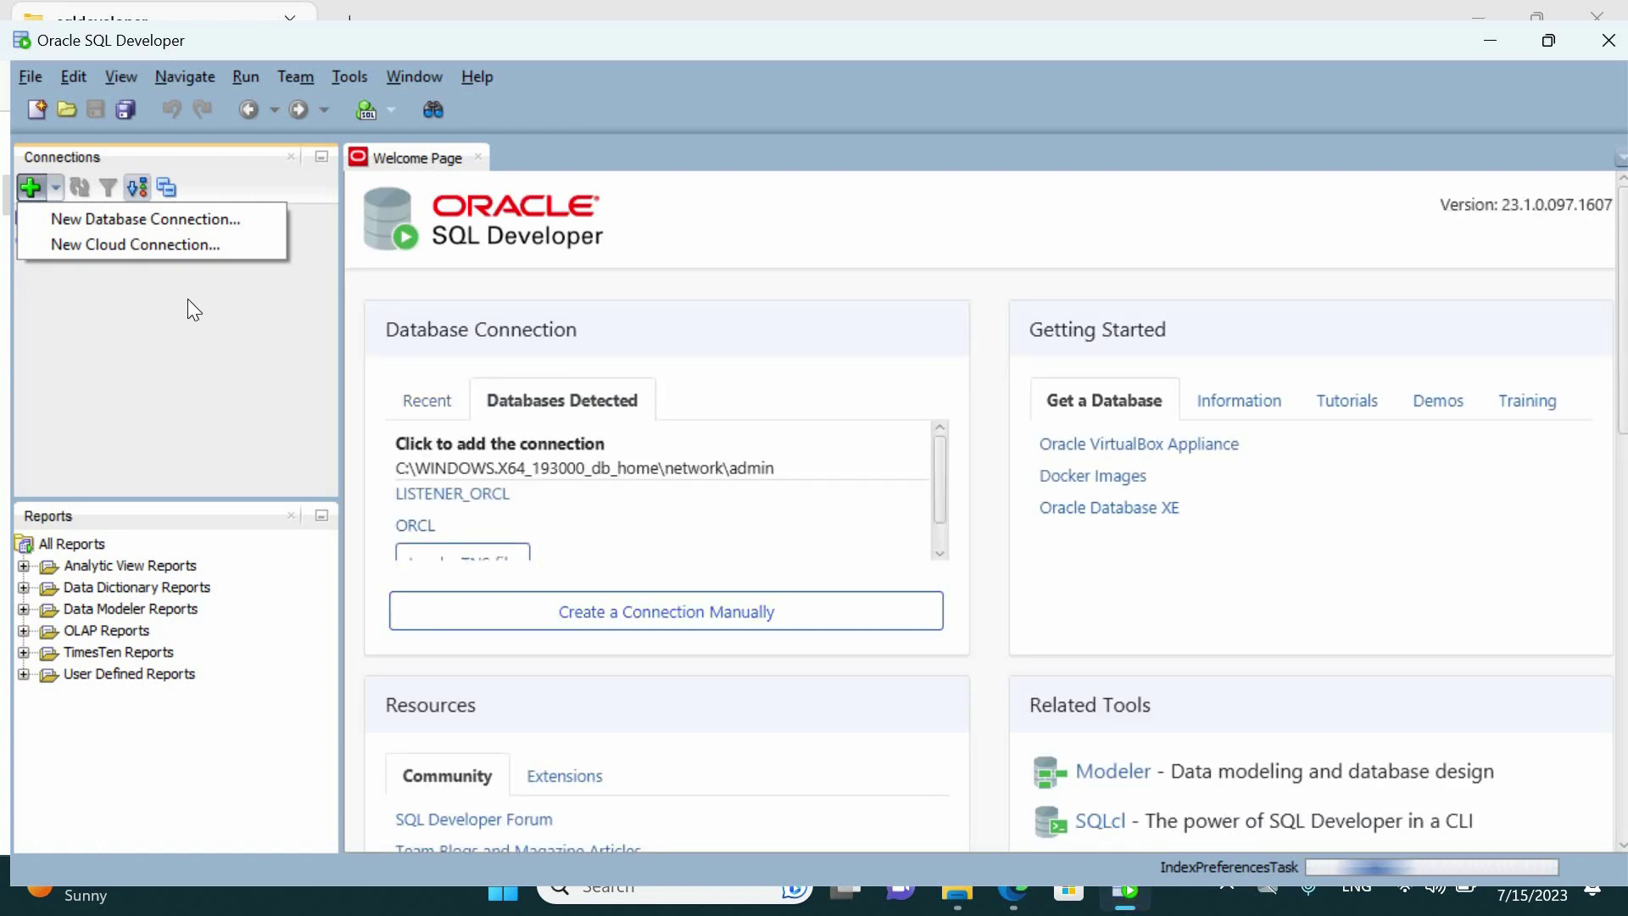
{"action": "left_click", "coordinate": [39, 192]}
{"action": "left_click", "coordinate": [39, 192]}
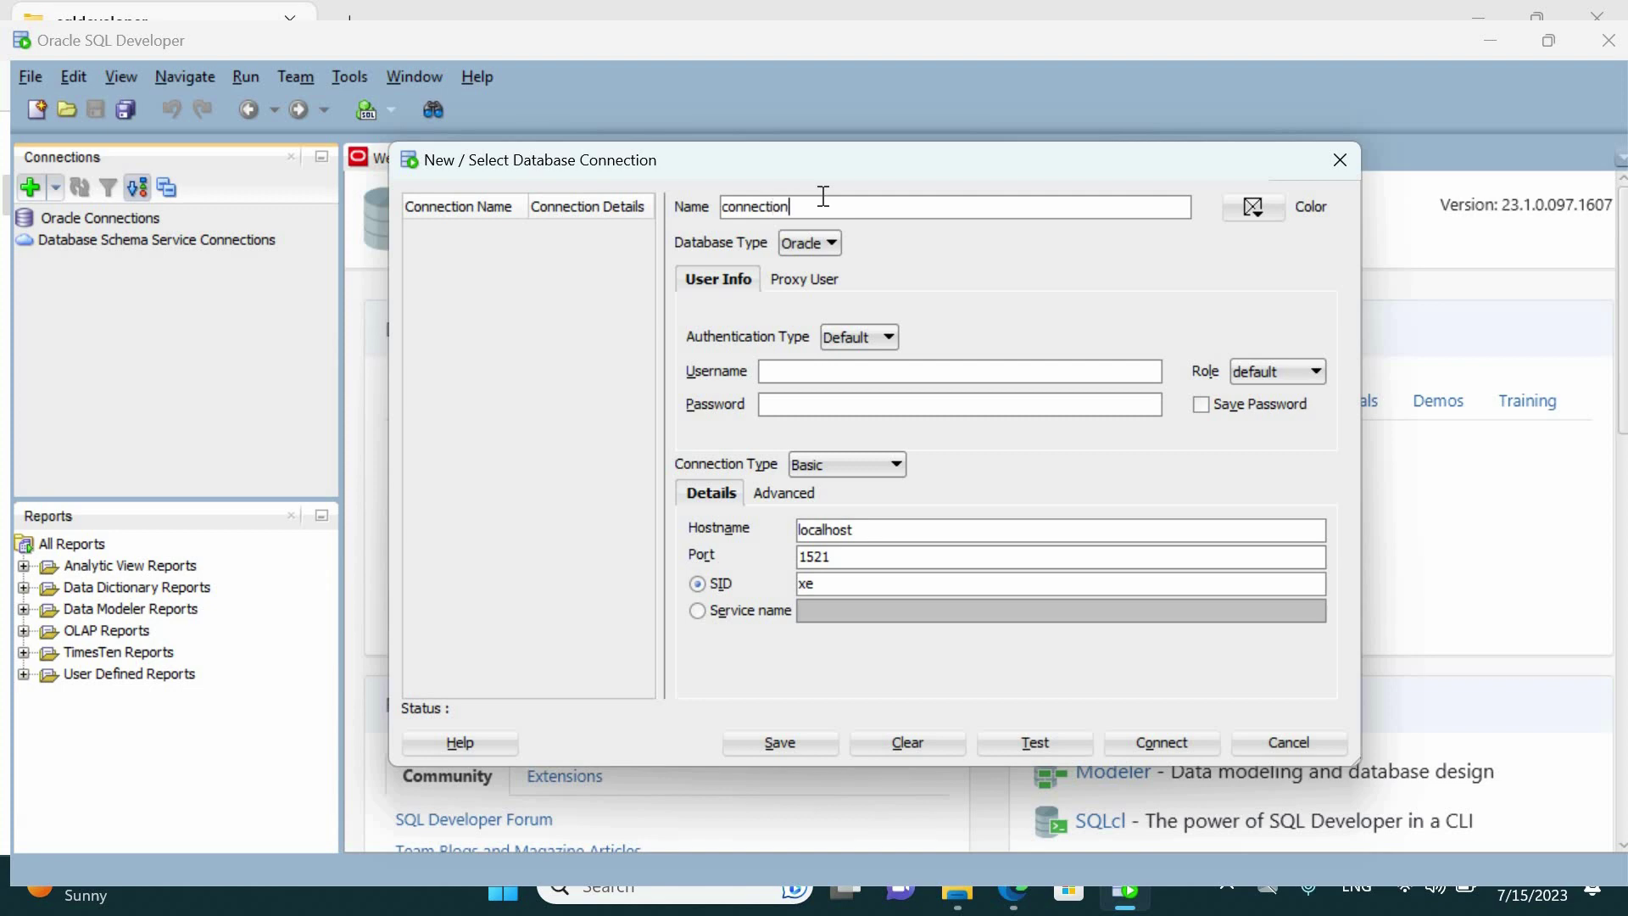
{"action": "key", "text": "Tab"}
{"action": "left_click", "coordinate": [812, 377]}
{"action": "type", "text": "sys"}
Set the role to SYSDBA, enter the password, and use TNS with network alias ORCL
{"action": "left_click", "coordinate": [1254, 371]}
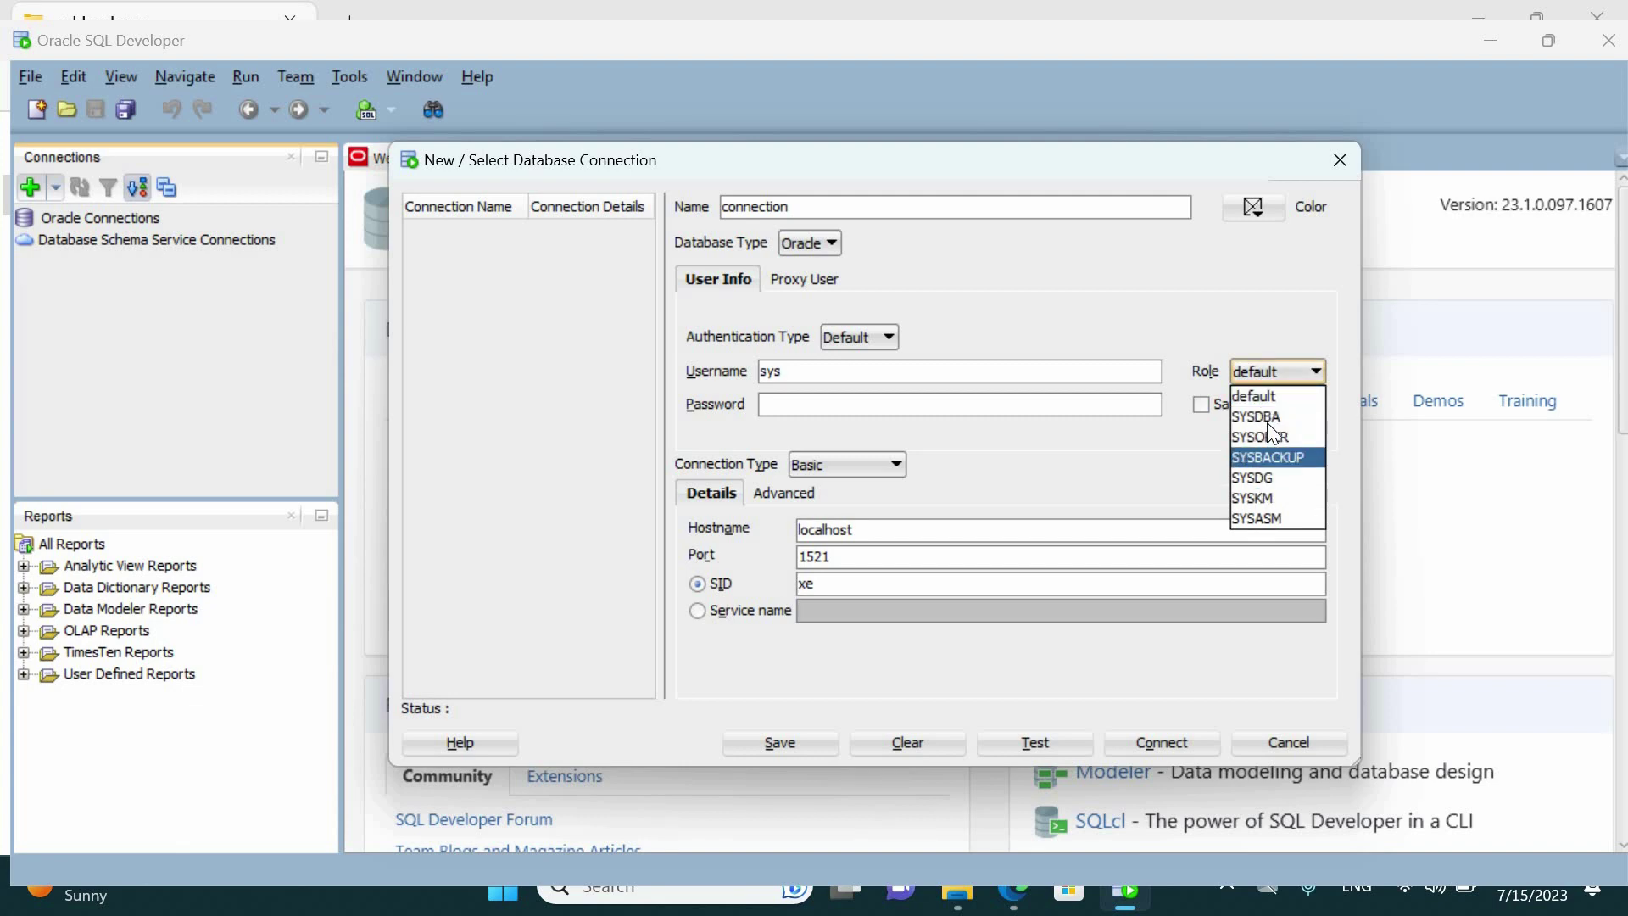
{"action": "left_click", "coordinate": [1267, 419]}
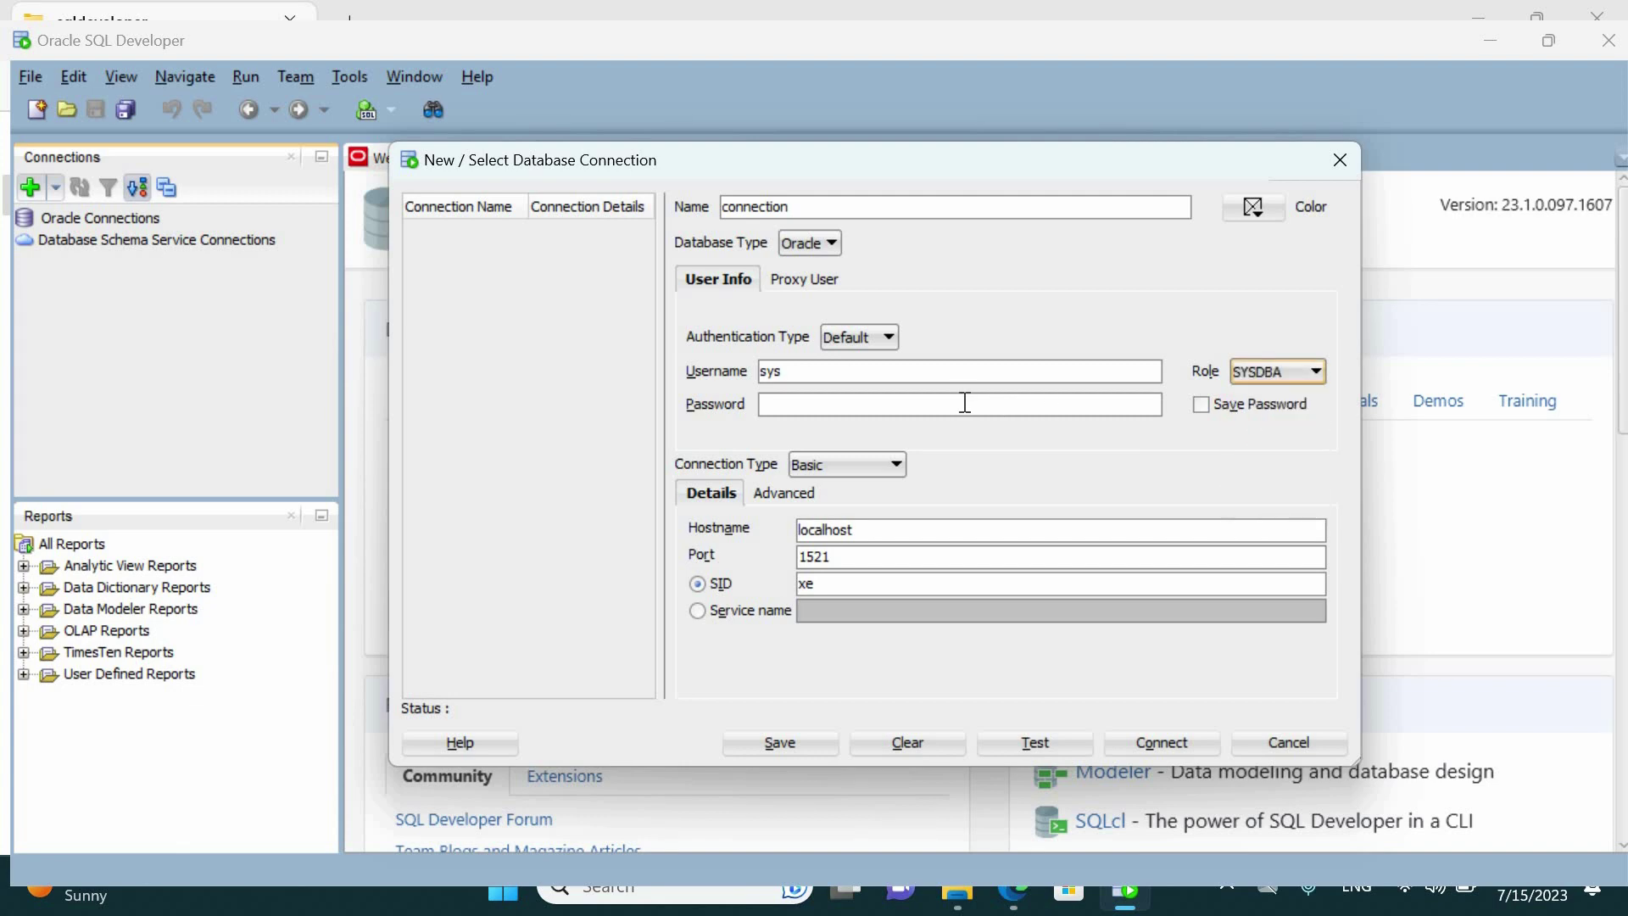
{"action": "left_click", "coordinate": [964, 402]}
{"action": "left_click", "coordinate": [819, 468]}
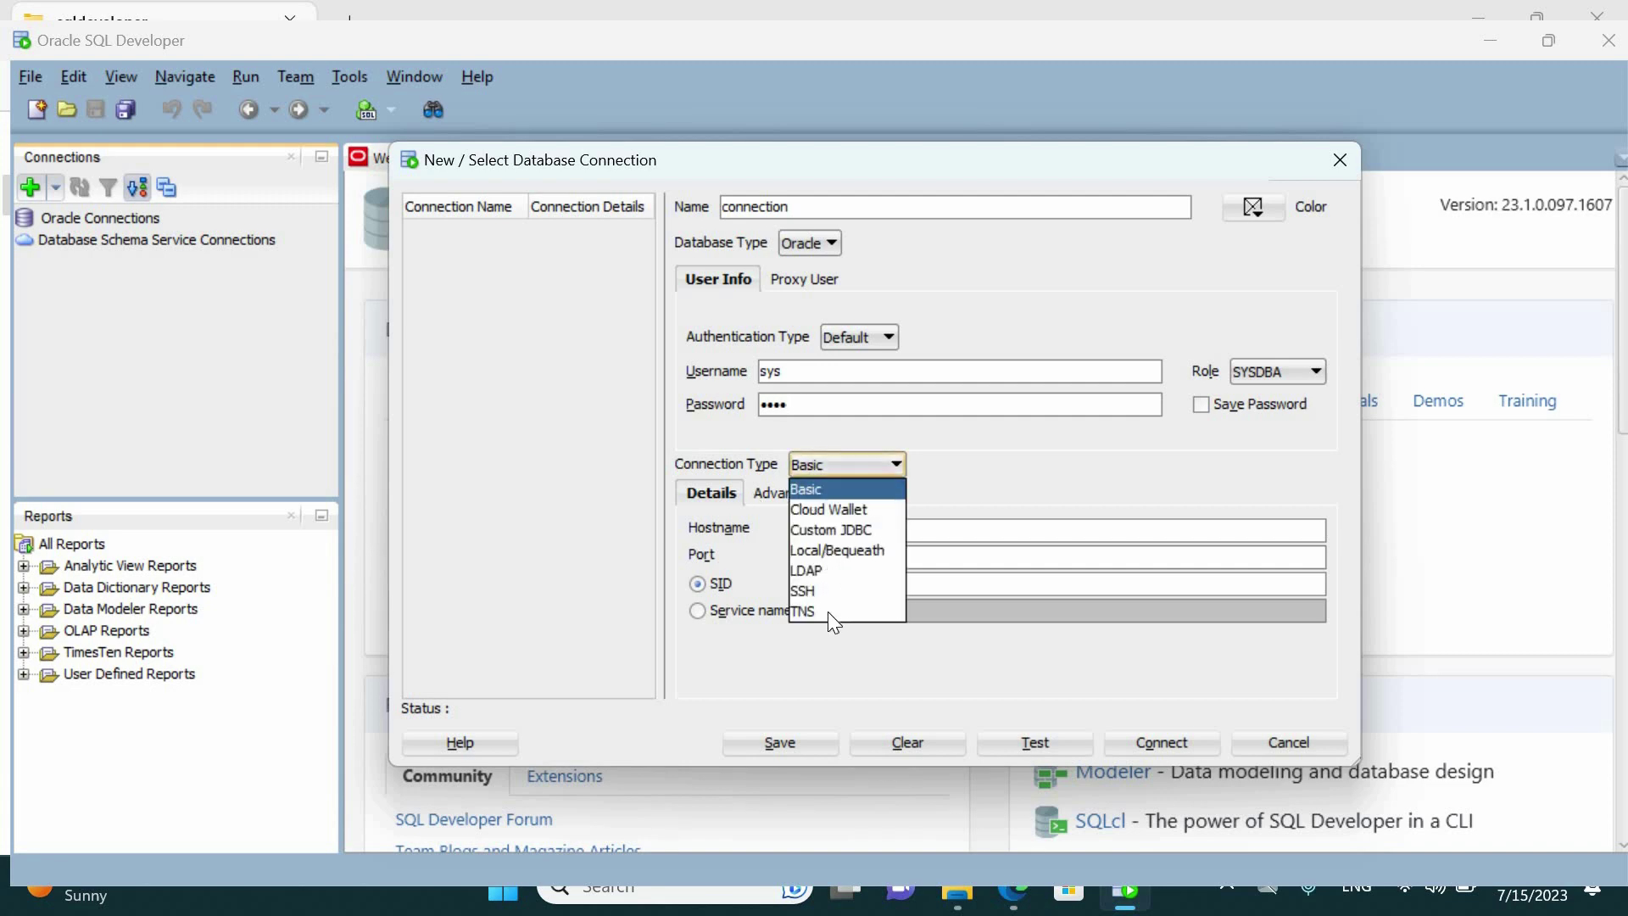
{"action": "left_click", "coordinate": [828, 612]}
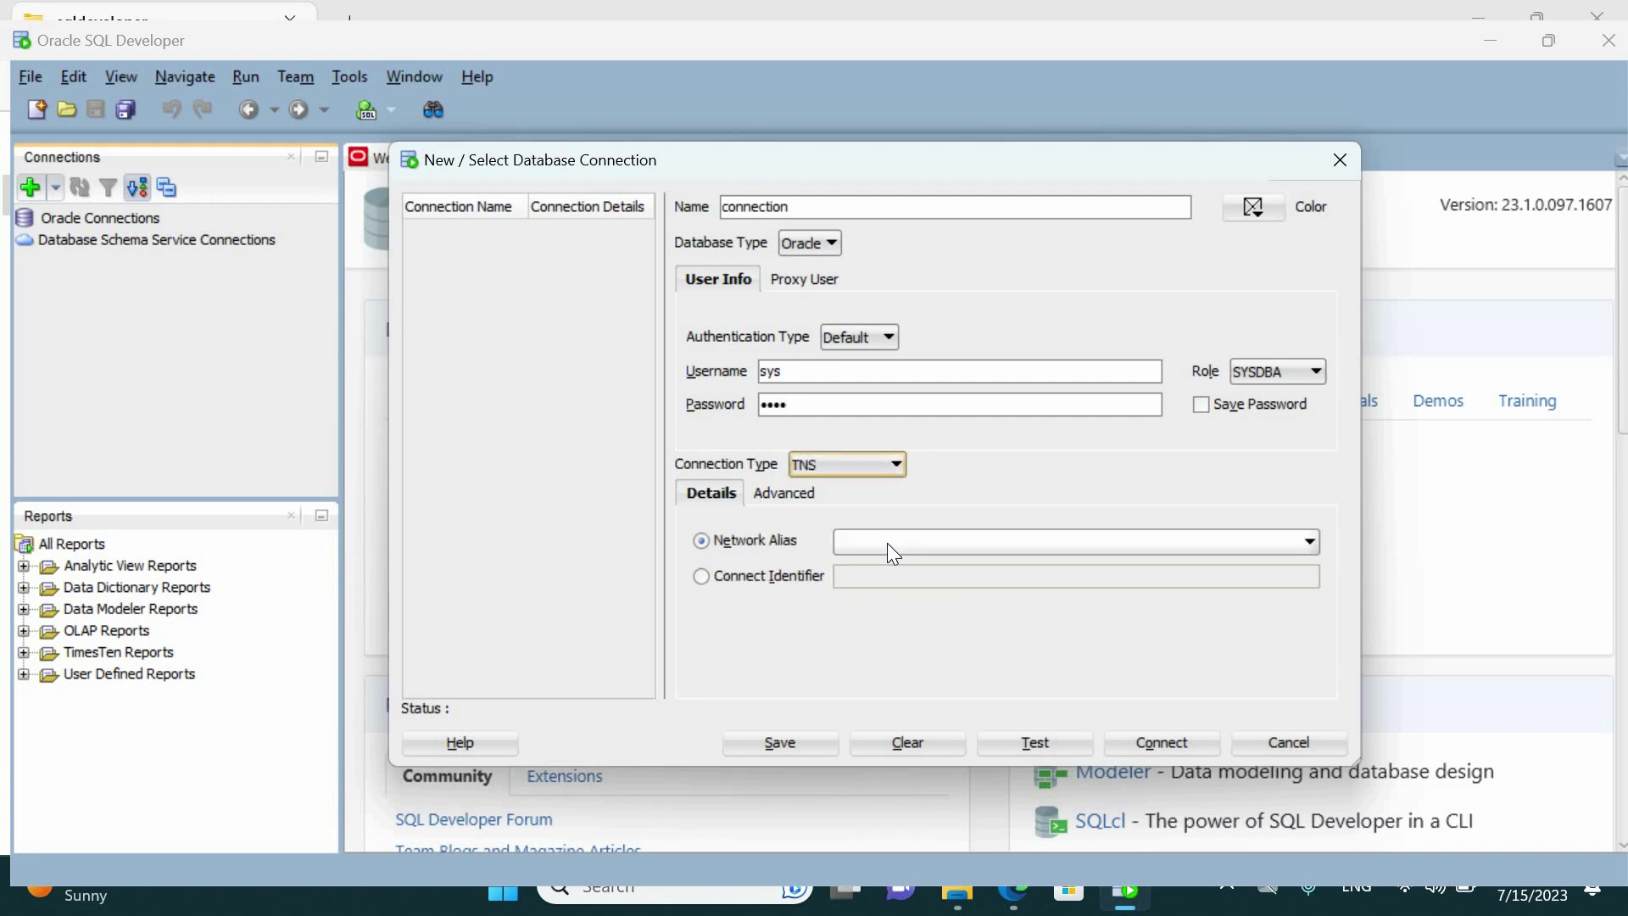
{"action": "left_click", "coordinate": [887, 543]}
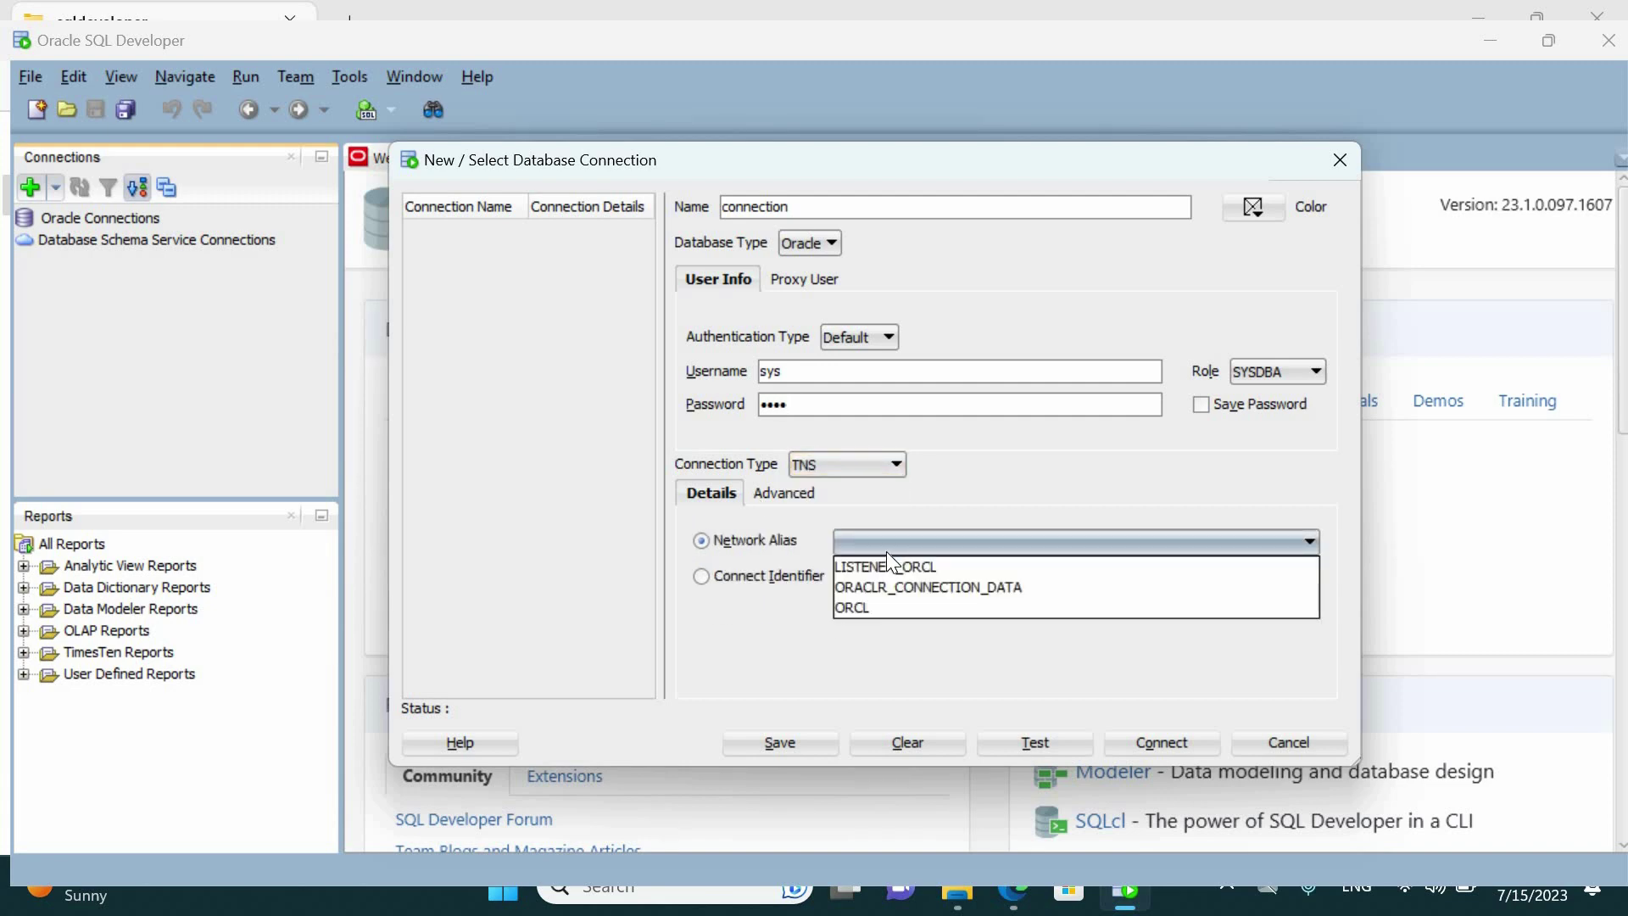
{"action": "left_click", "coordinate": [891, 609]}
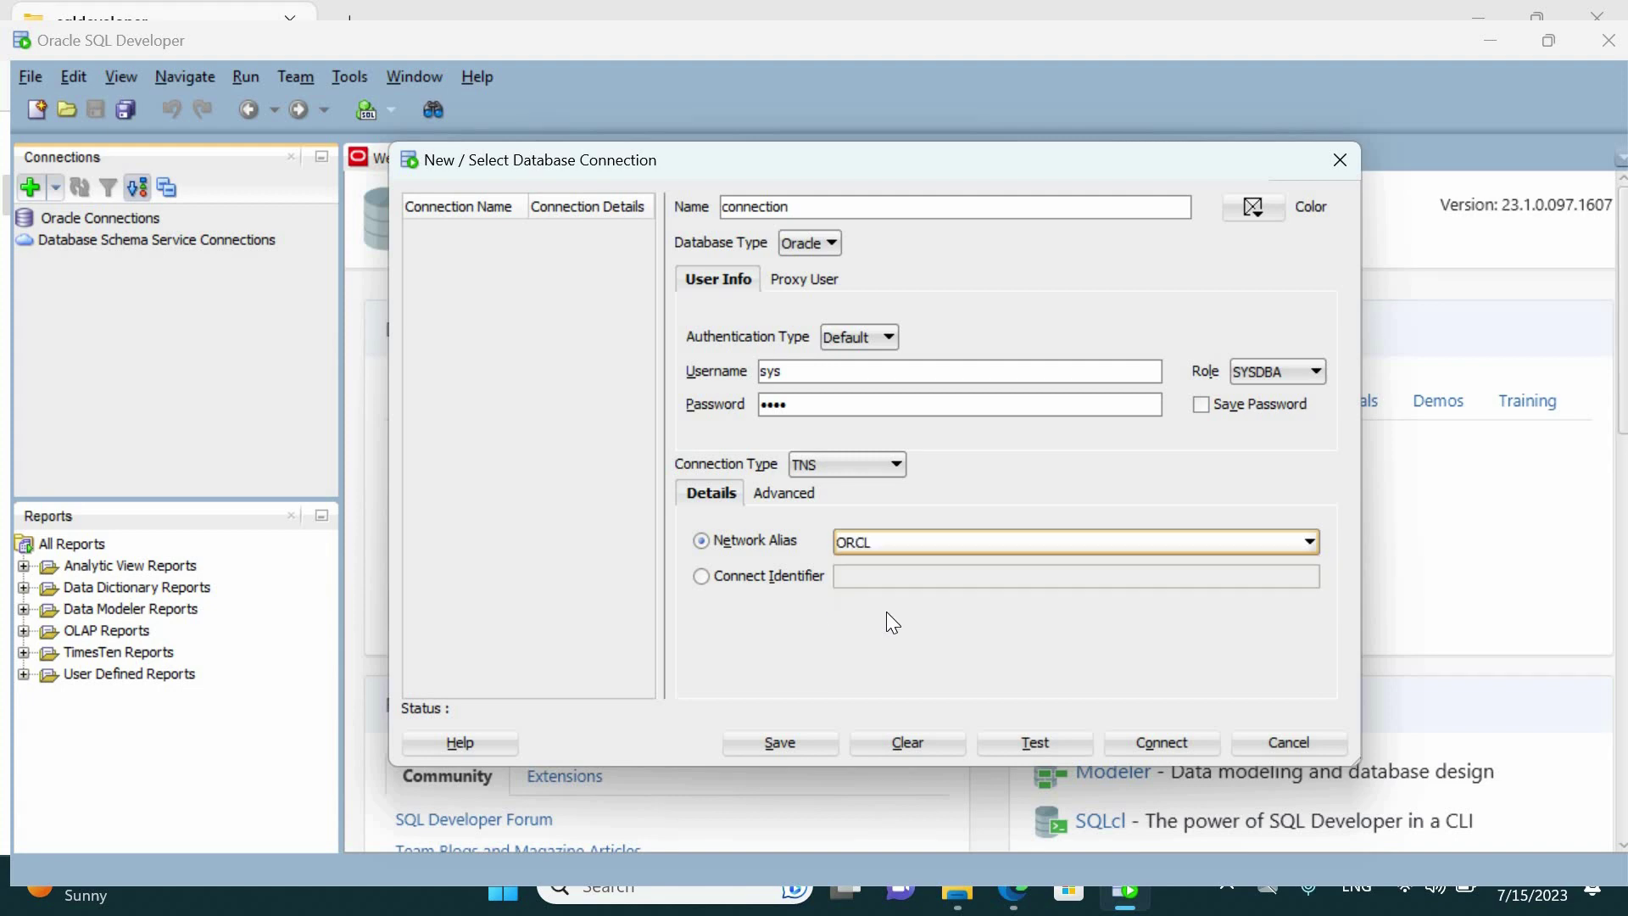
Test the sys@ORCL connection, save it, and connect
{"action": "left_click", "coordinate": [1026, 741]}
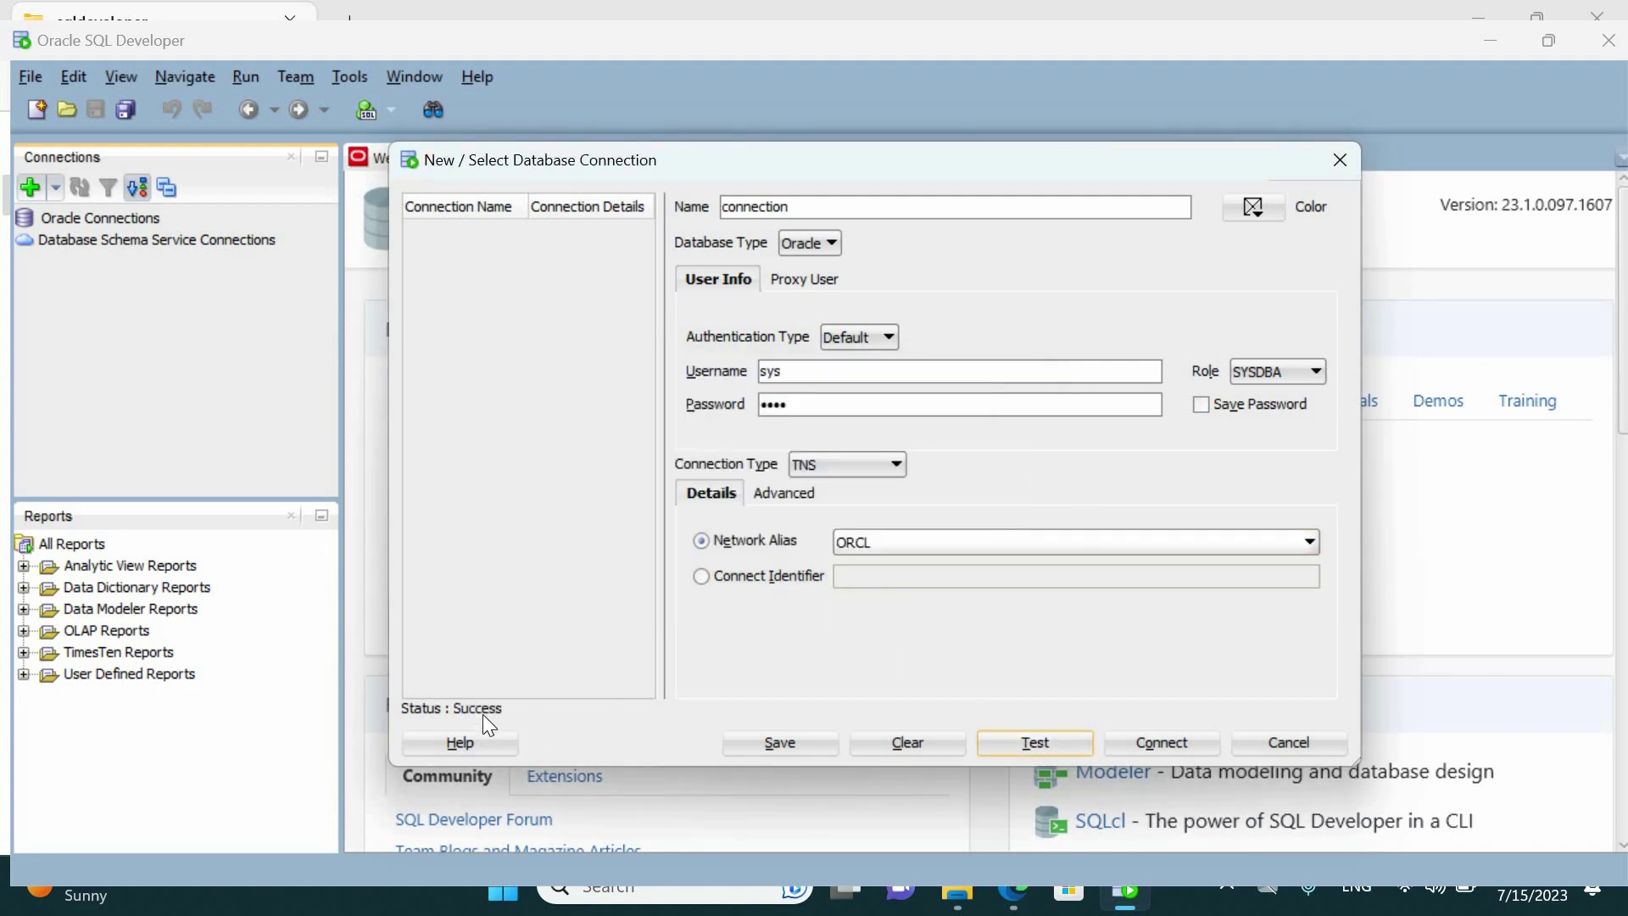
{"action": "left_click", "coordinate": [772, 744]}
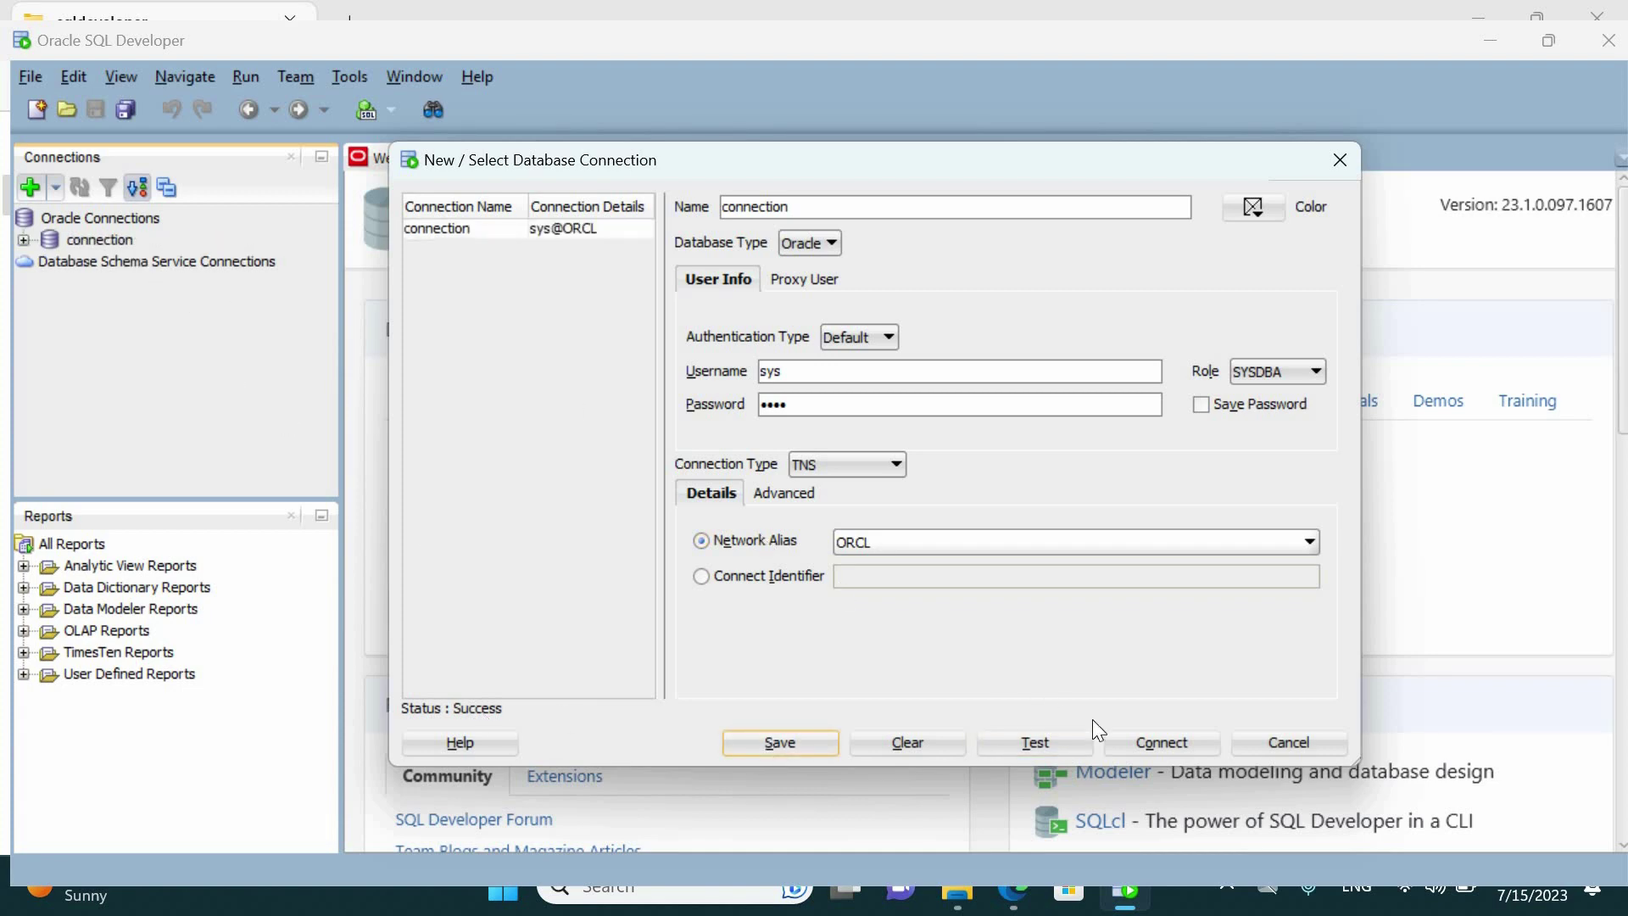
{"action": "left_click", "coordinate": [1140, 738]}
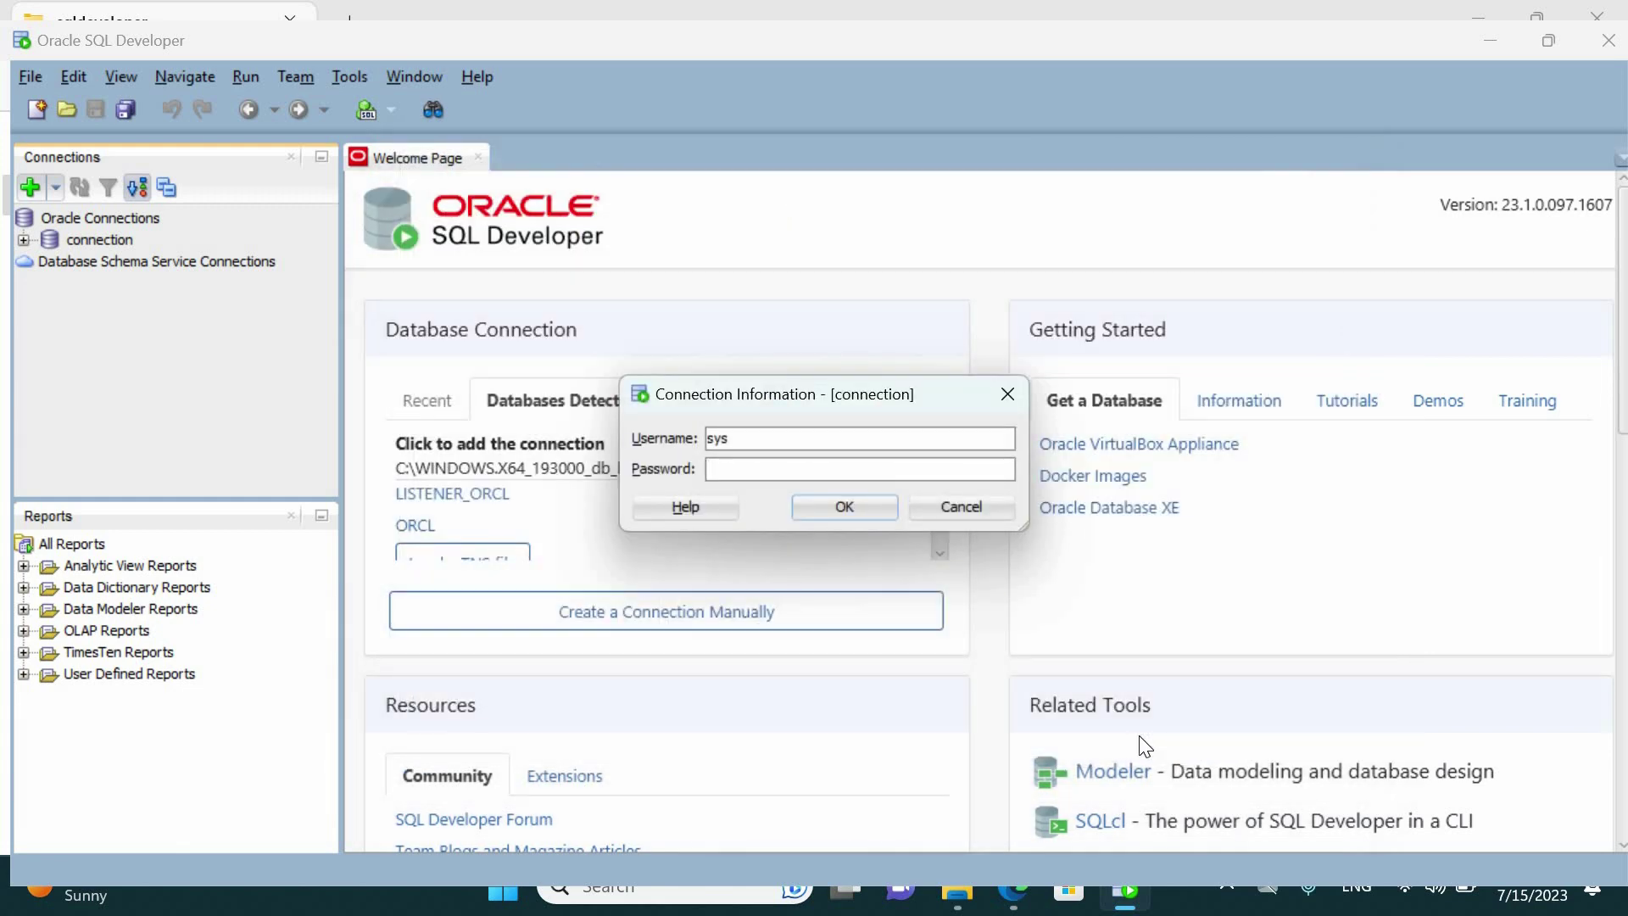
Log in with the sys account password and expand the ORCL connection's objects
{"action": "type", "text": "root"}
{"action": "left_click", "coordinate": [826, 512]}
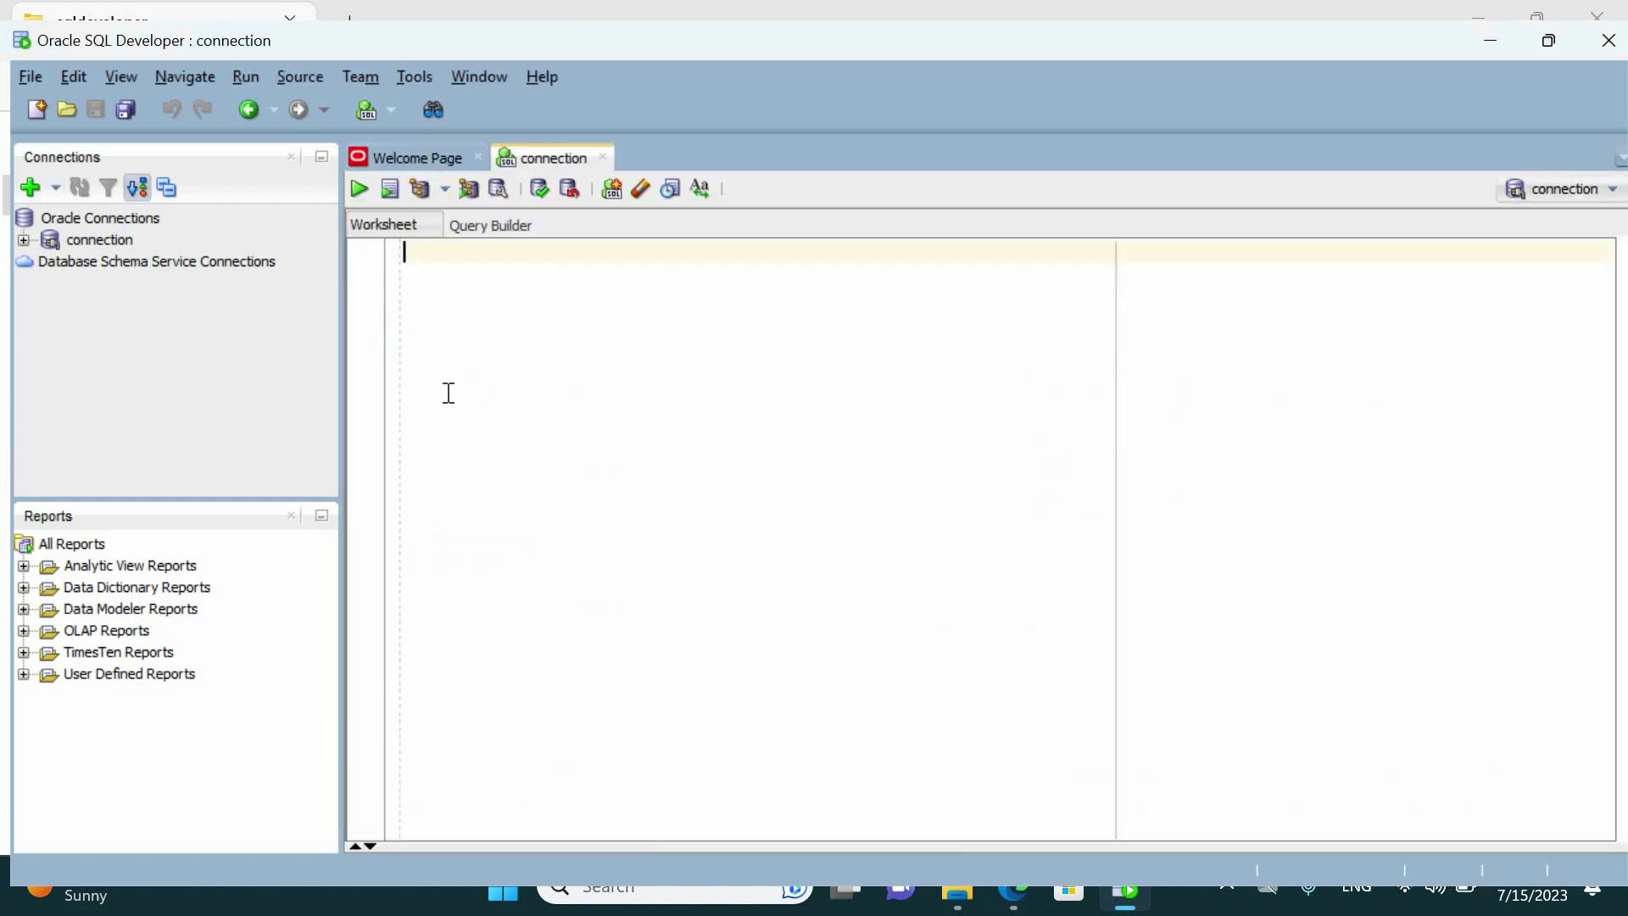
{"action": "left_click", "coordinate": [24, 240]}
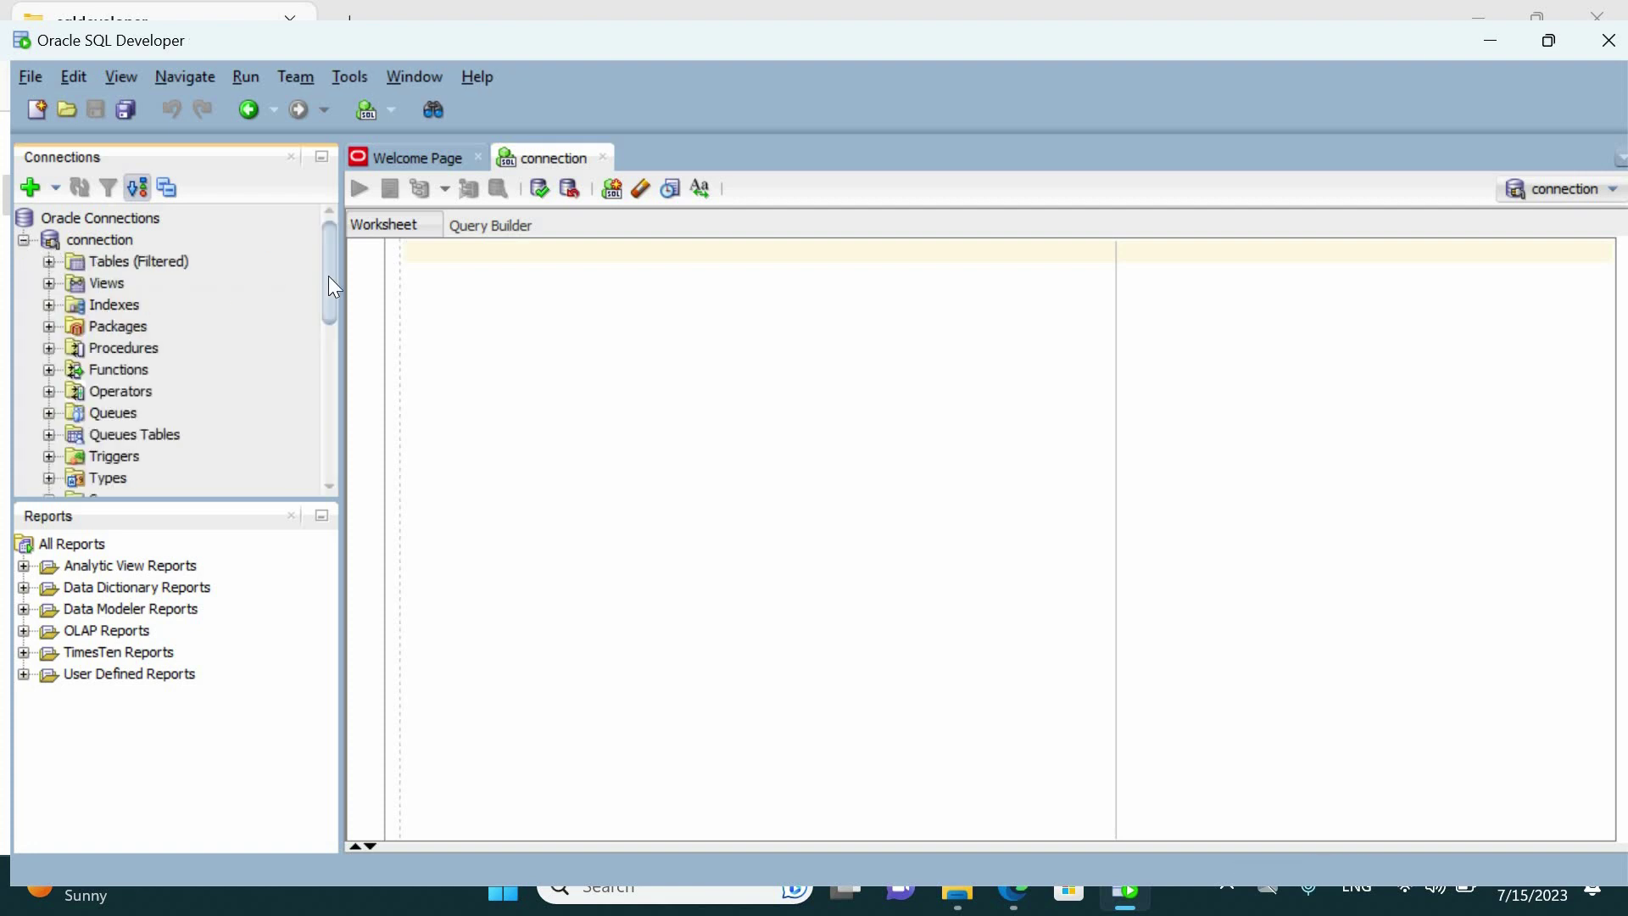
Expand Tables (Filtered) to list system tables such as ACCESS$ and ADMINAUTH$
{"action": "scroll", "coordinate": [329, 400], "scroll_direction": "down", "scroll_amount": 7}
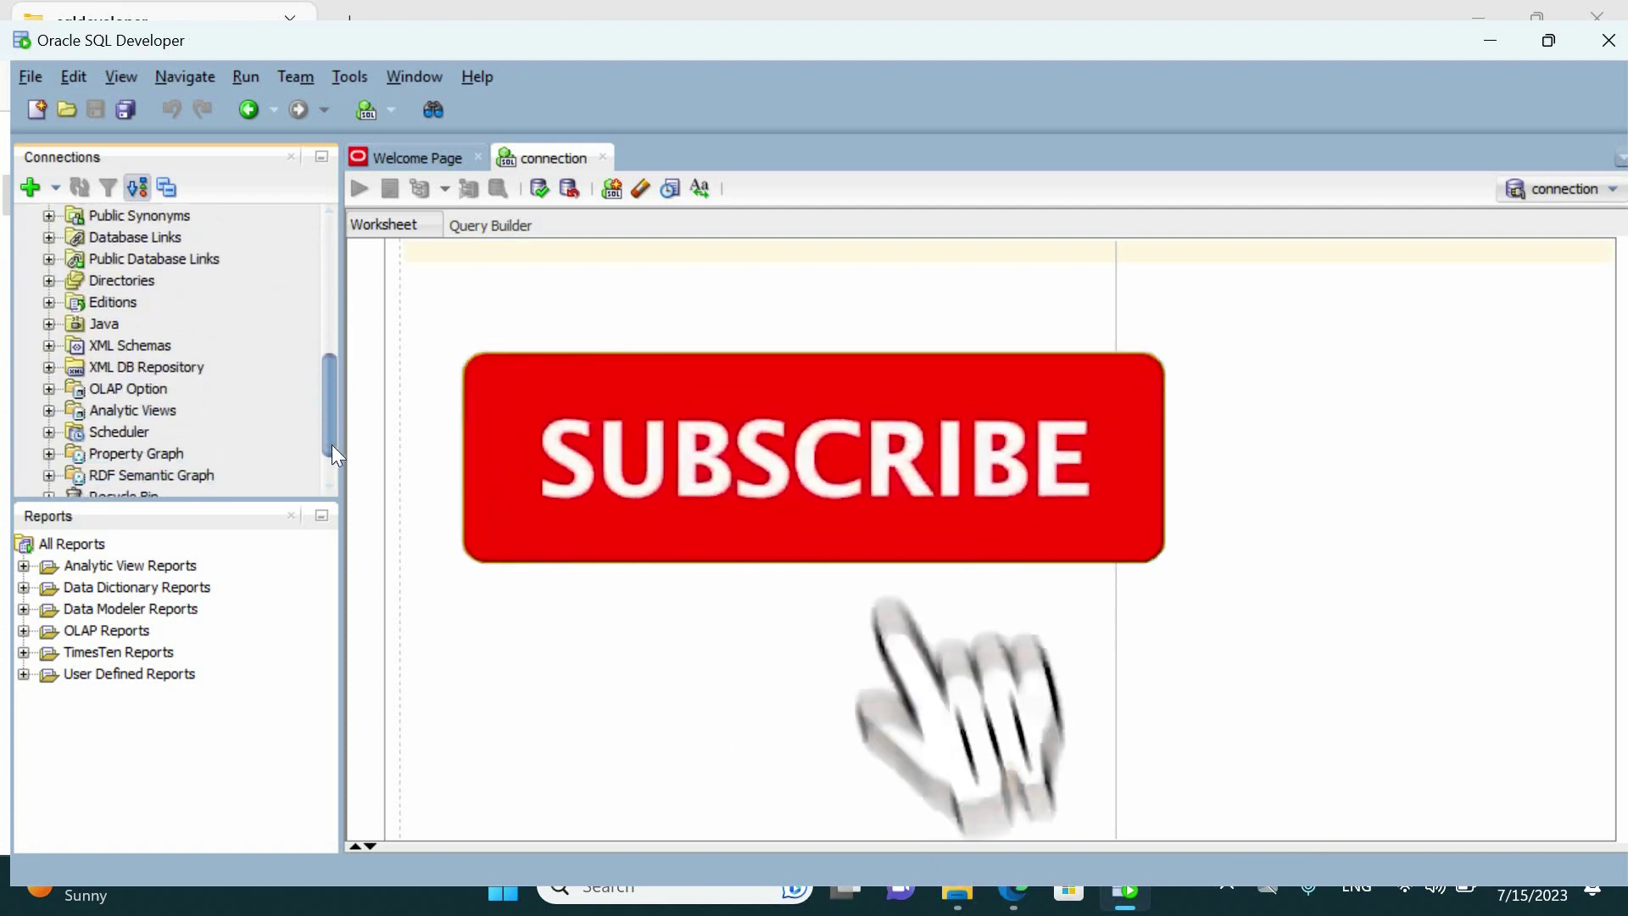
{"action": "scroll", "coordinate": [338, 284], "scroll_direction": "up", "scroll_amount": 7}
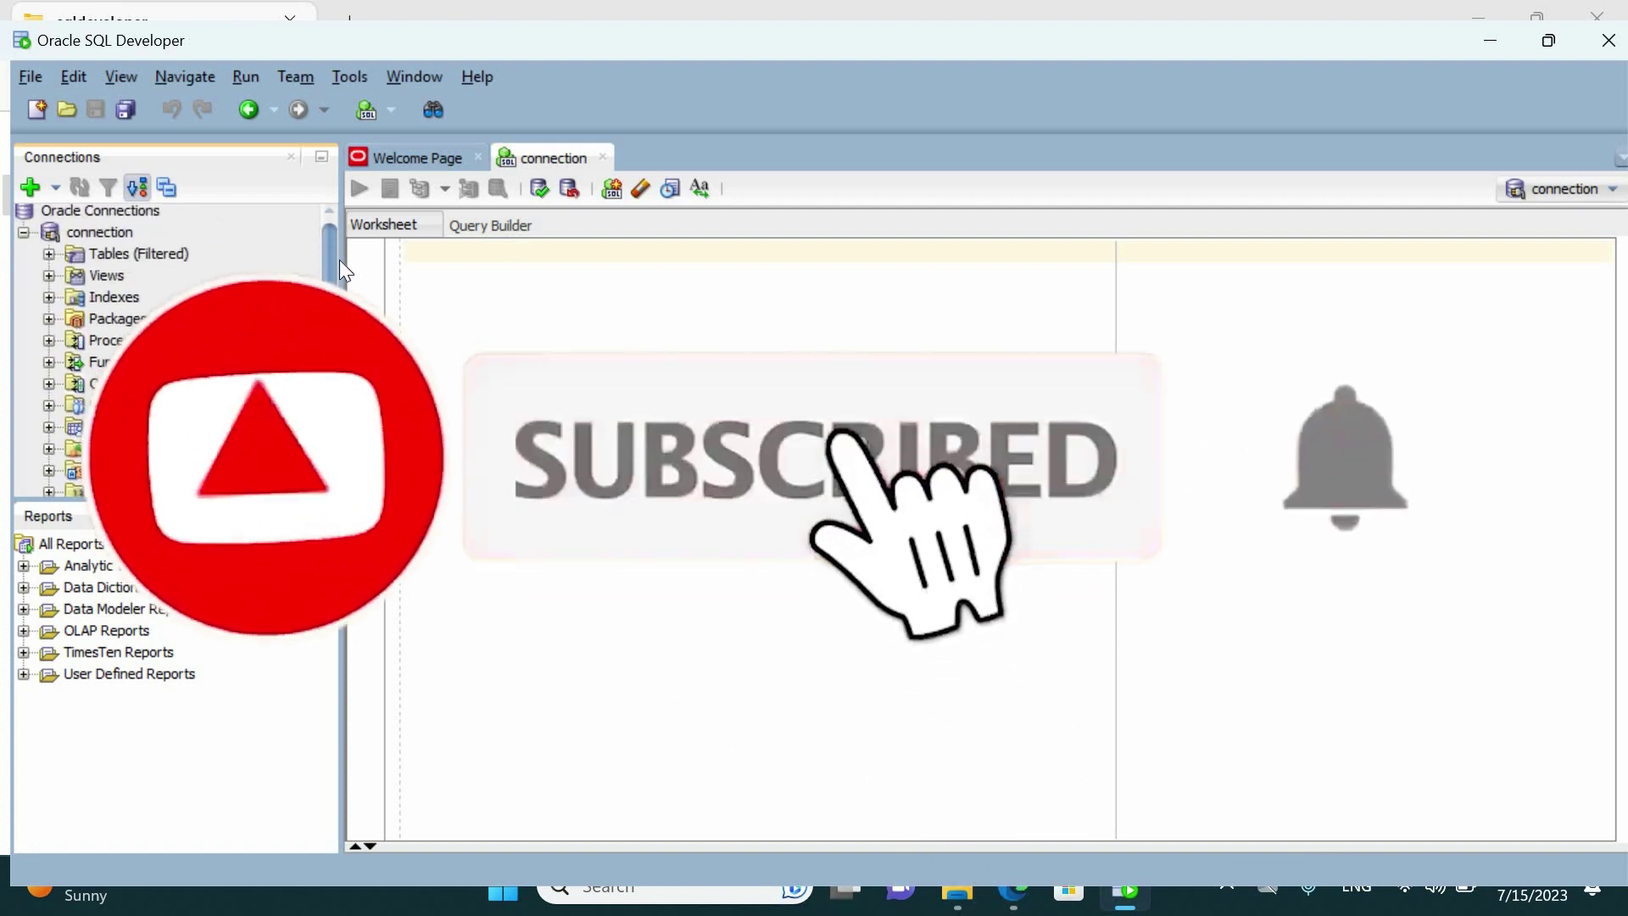
{"action": "left_click", "coordinate": [50, 261]}
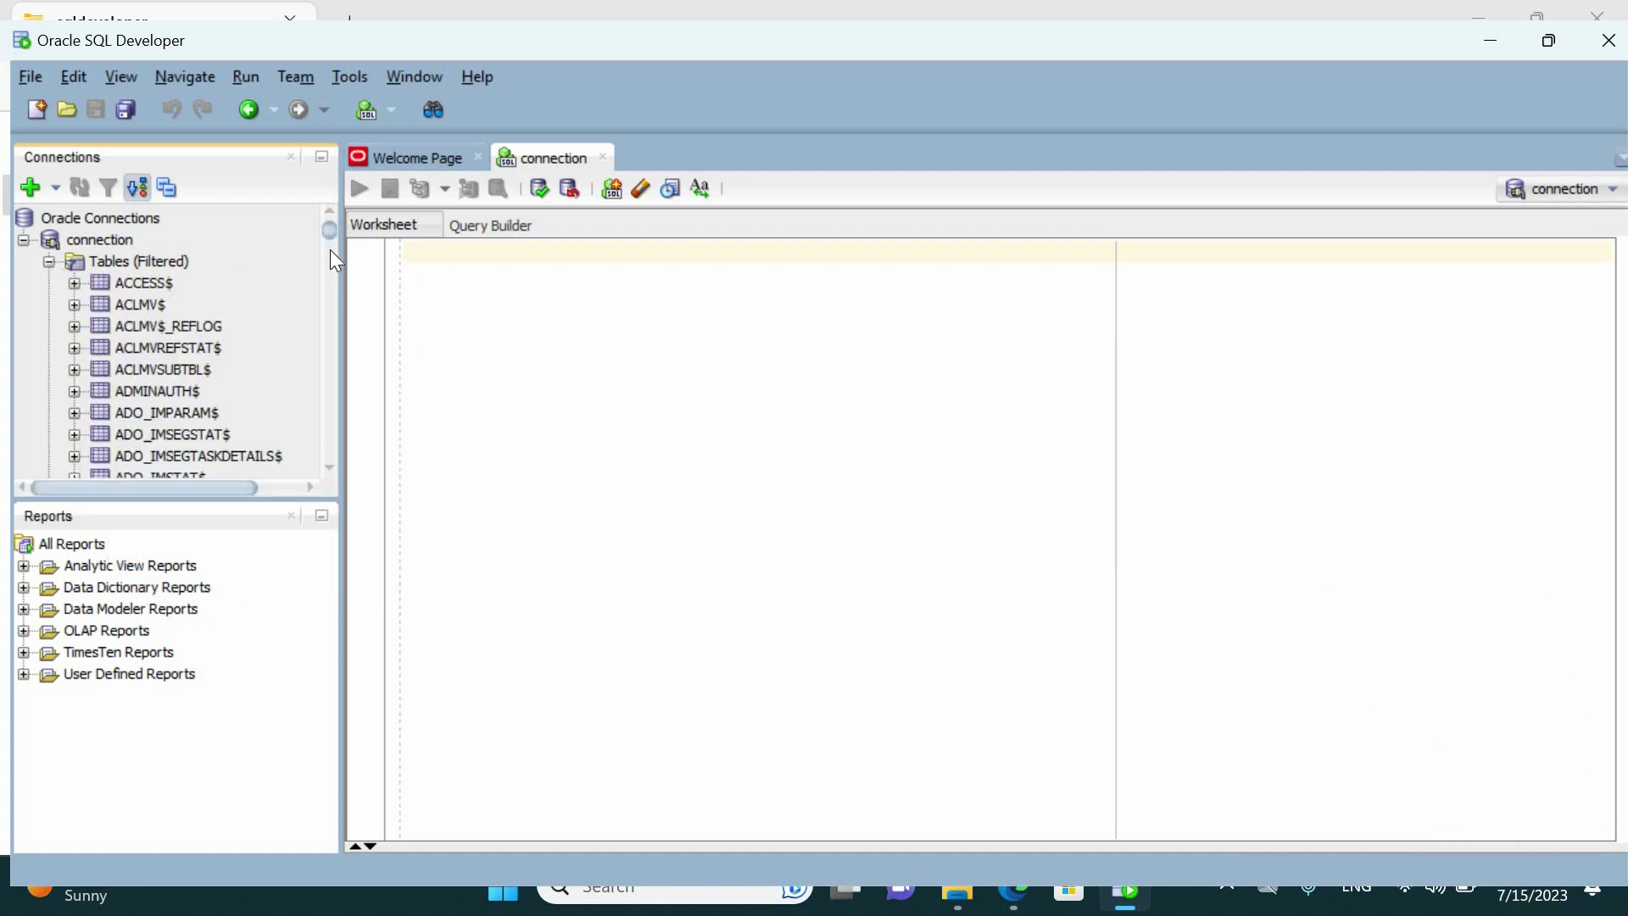
{"action": "left_click_drag", "start_coordinate": [333, 239], "coordinate": [329, 318]}
{"action": "scroll", "coordinate": [337, 261], "scroll_direction": "up", "scroll_amount": 10}
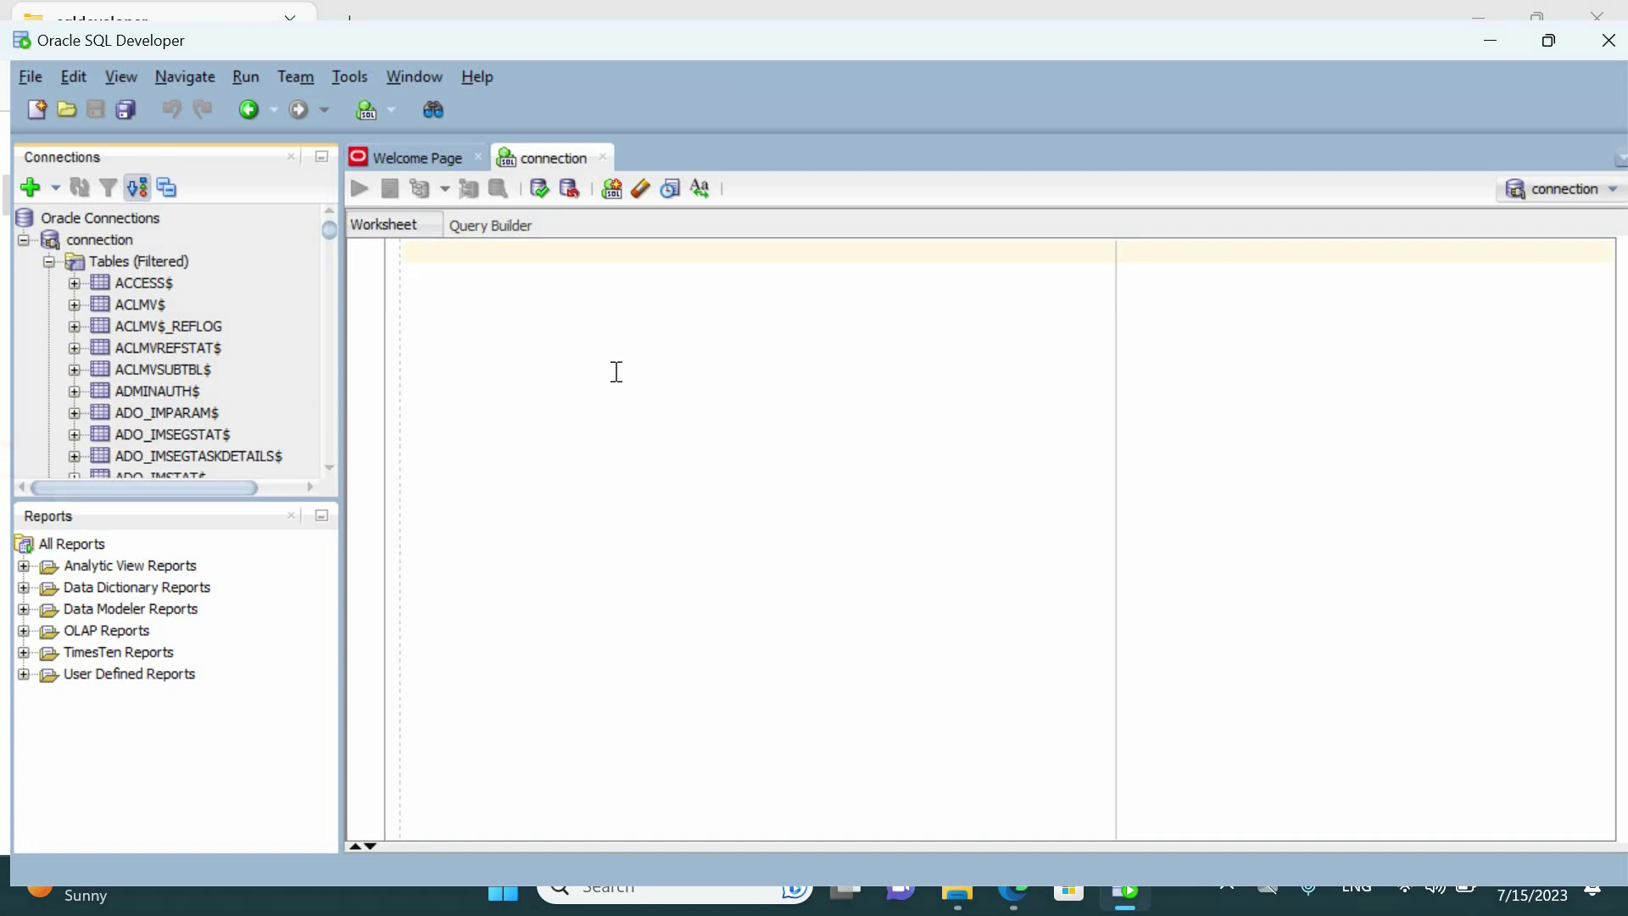